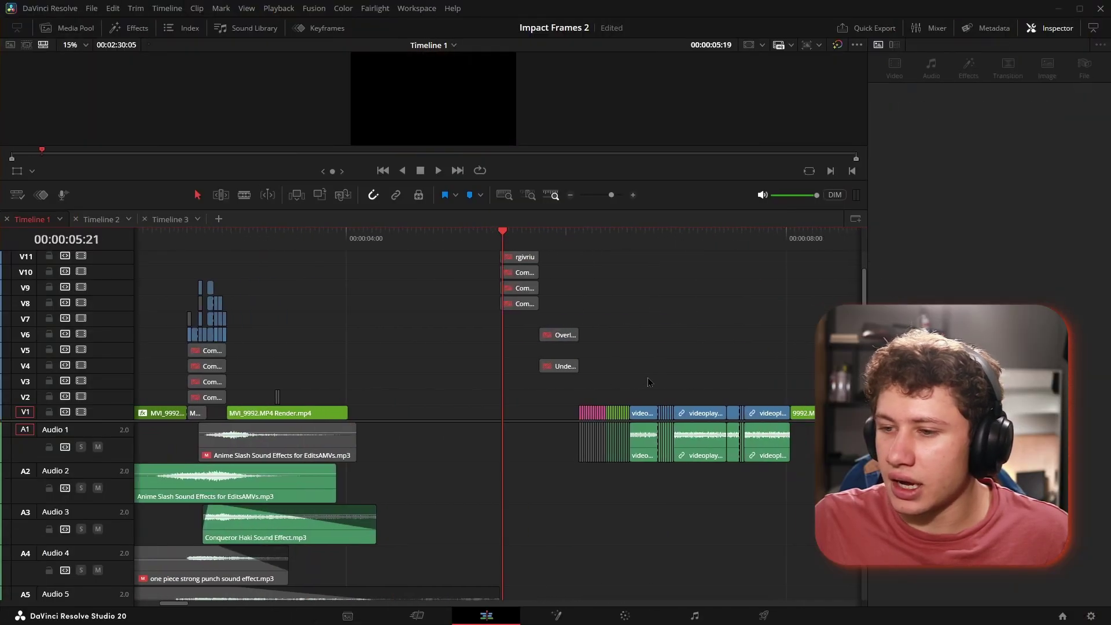
- Enlarge the viewer and move the playhead to the first pink Zoro vs King clip on V1 at 00:00:06:06
{"action": "key", "text": "Left"}
{"action": "key", "text": "Left"}
{"action": "key", "text": "Left"}
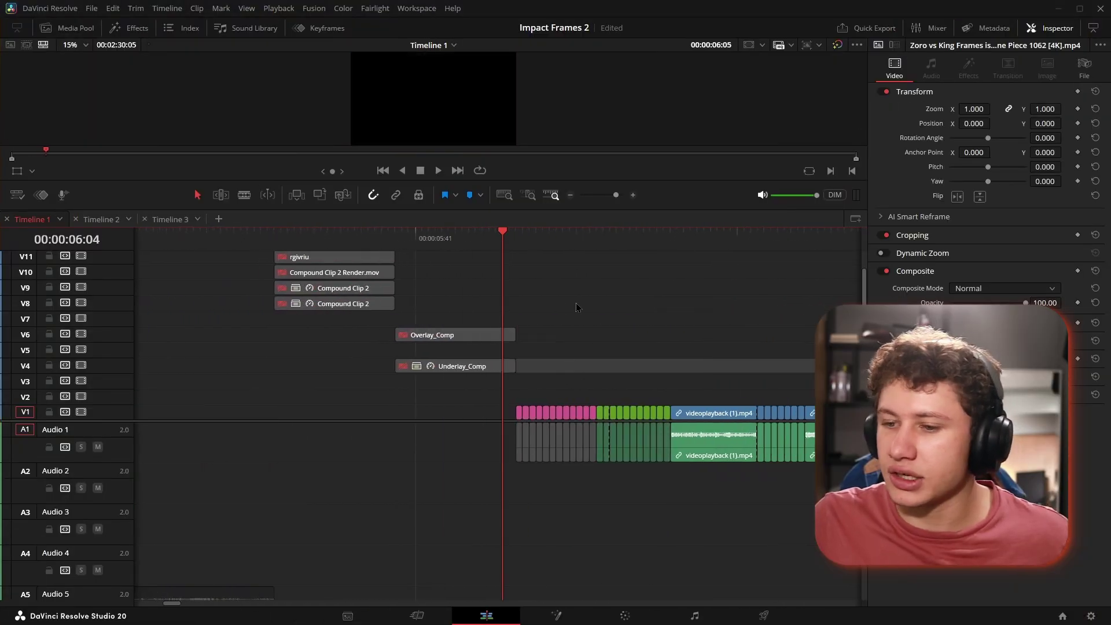
{"action": "left_click_drag", "start_coordinate": [557, 208], "coordinate": [533, 478]}
{"action": "key", "text": "Right"}
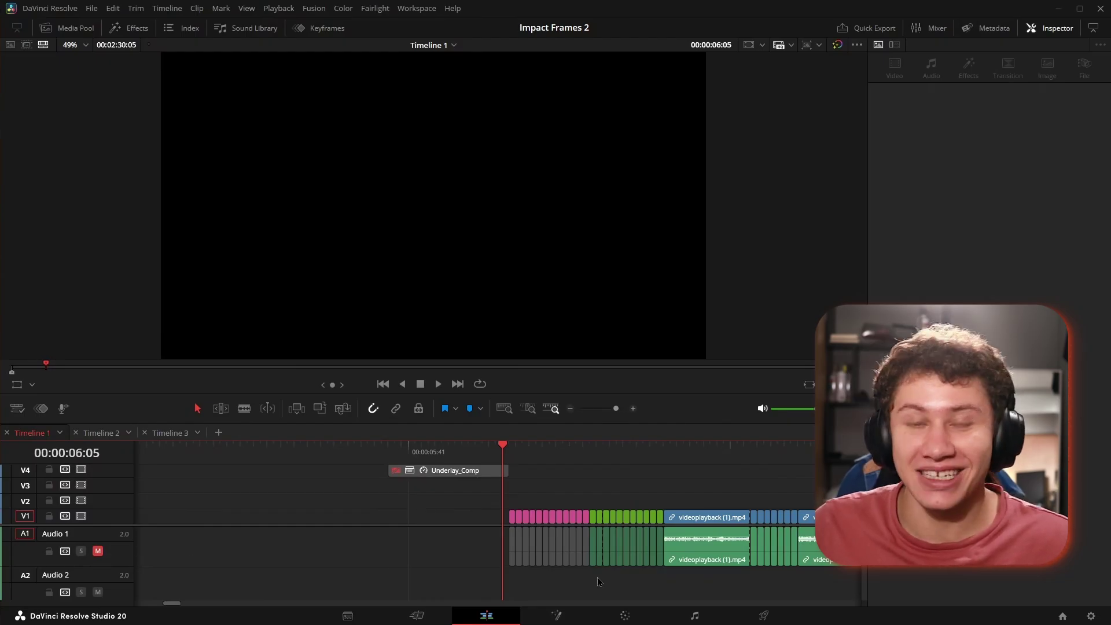
{"action": "key", "text": "Right"}
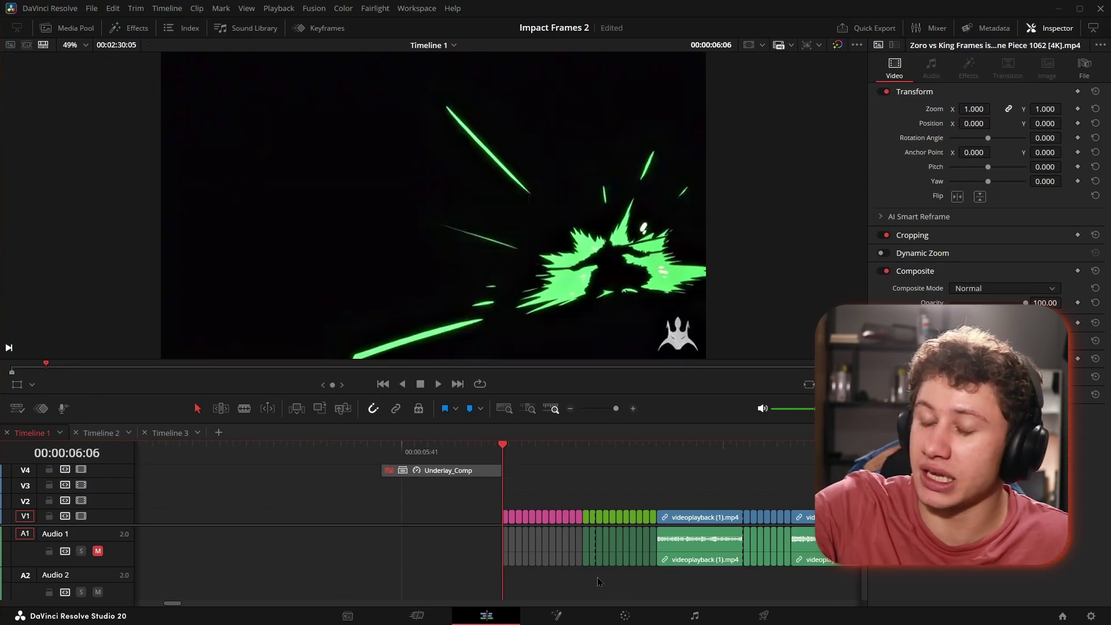
- Step frame by frame through the pink Zoro vs King clips on V1 to examine each impact frame up to 00:00:06:17
{"action": "key", "text": "Right"}
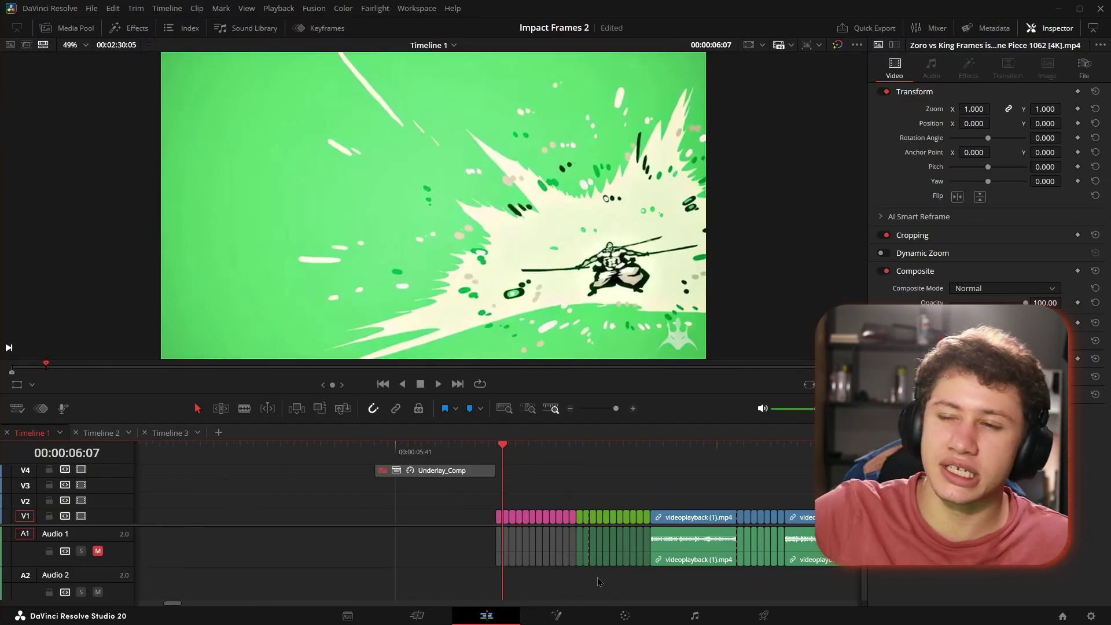
{"action": "key", "text": "Right"}
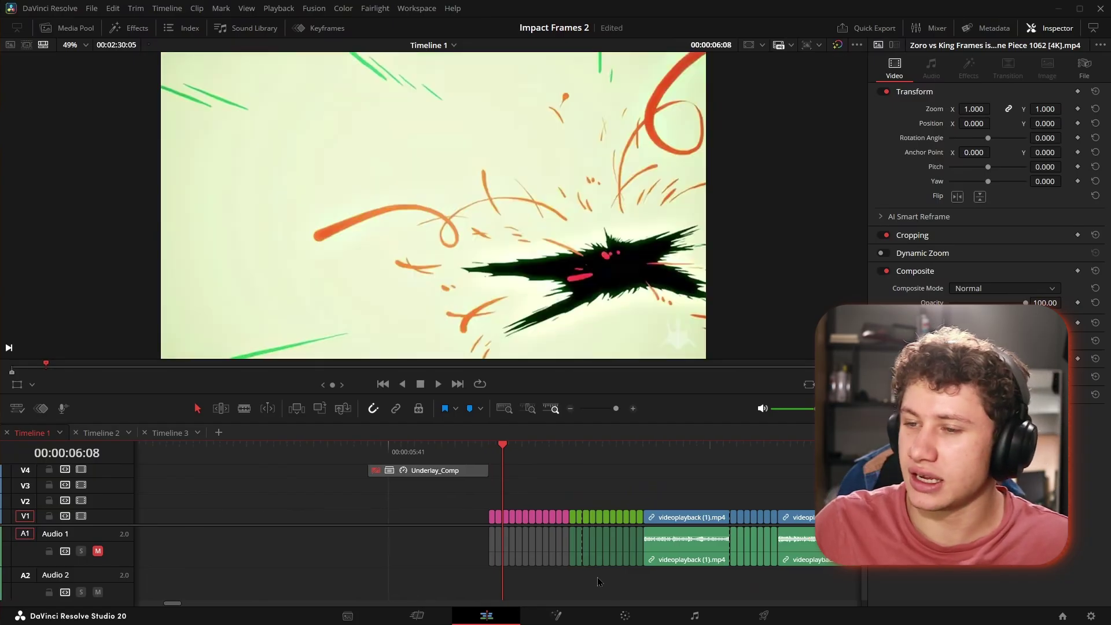
{"action": "key", "text": "Right"}
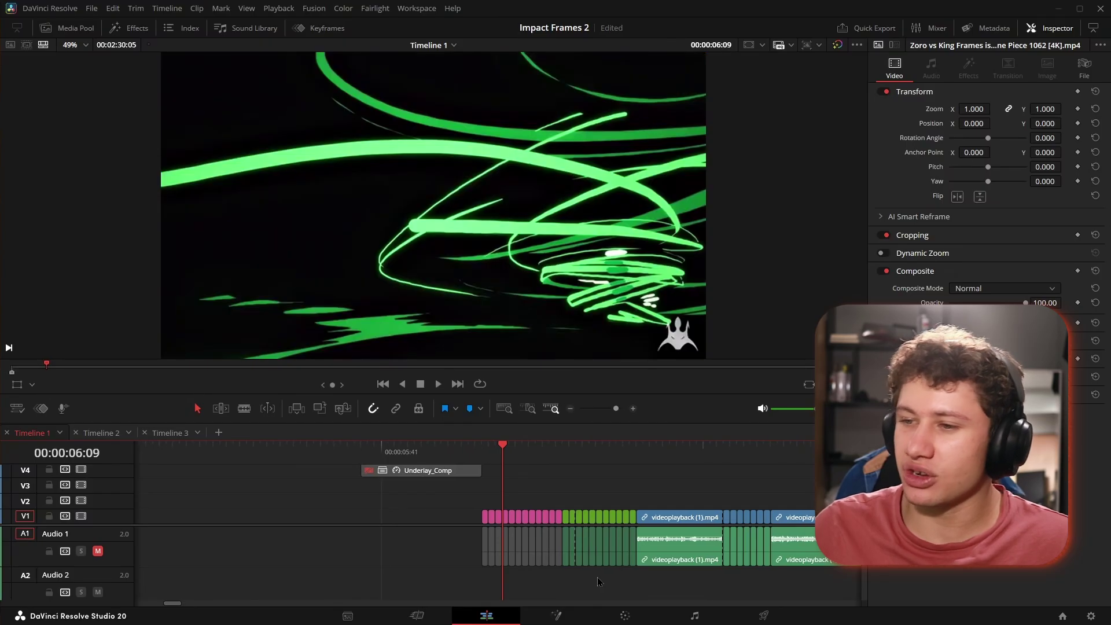
{"action": "key", "text": "Right"}
{"action": "key", "text": "Right"}
{"action": "key", "text": "Right"}
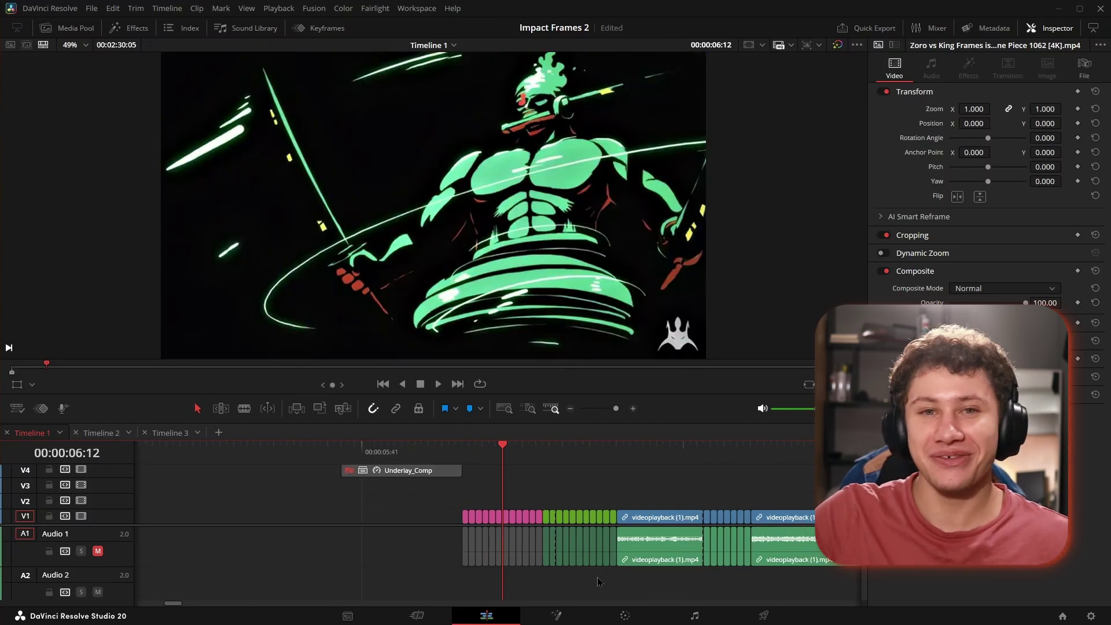
{"action": "key", "text": "Right"}
{"action": "key", "text": "Right"}
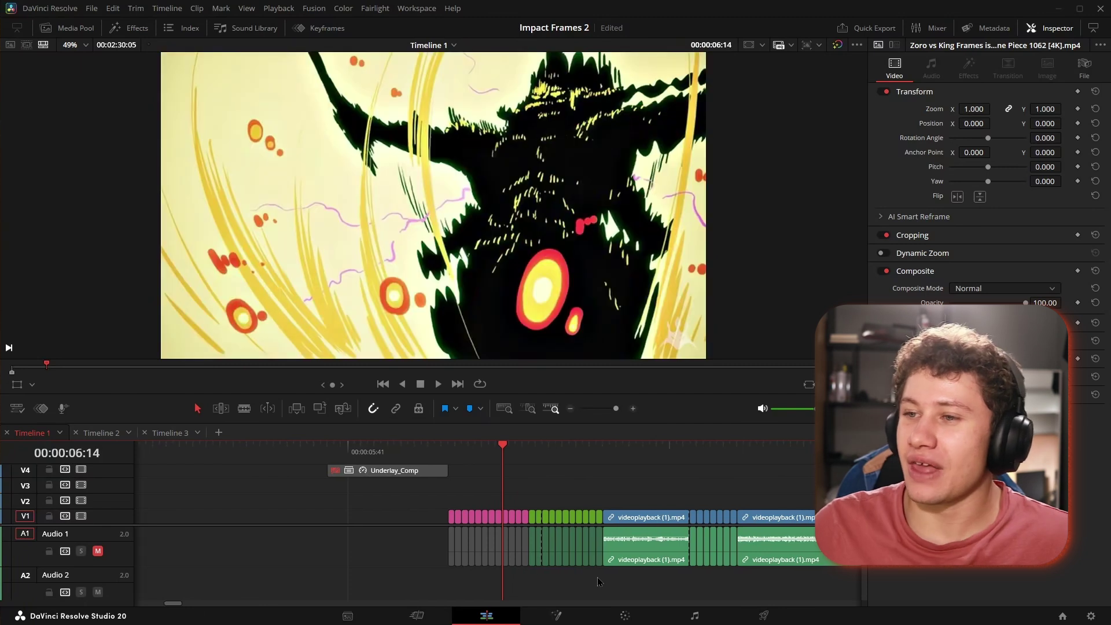
{"action": "key", "text": "Right"}
{"action": "key", "text": "Right"}
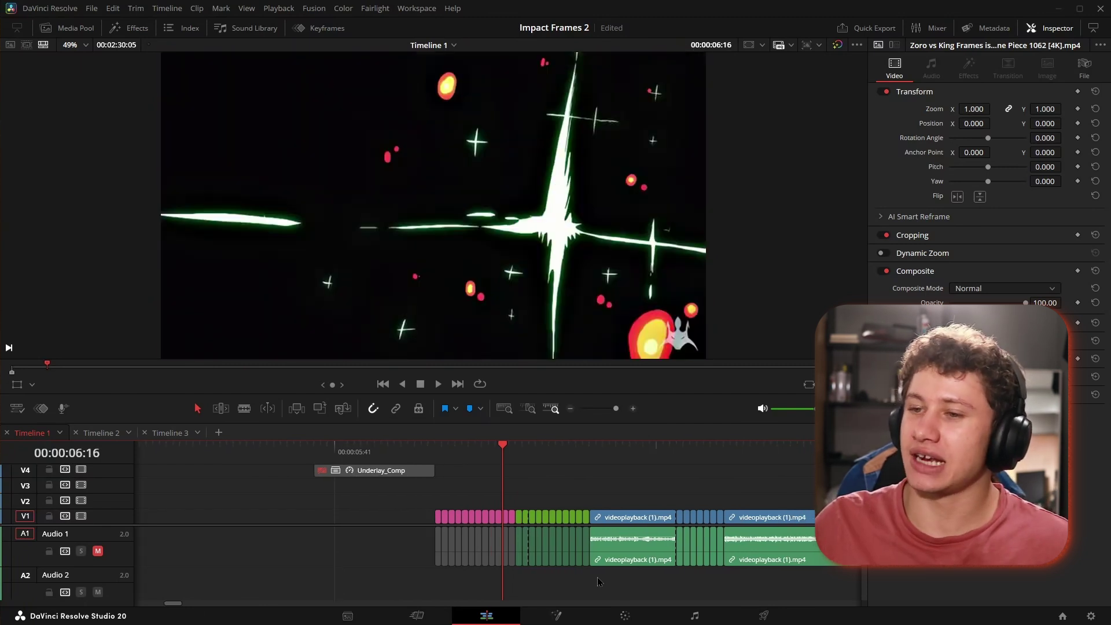
{"action": "key", "text": "Left"}
{"action": "key", "text": "Right"}
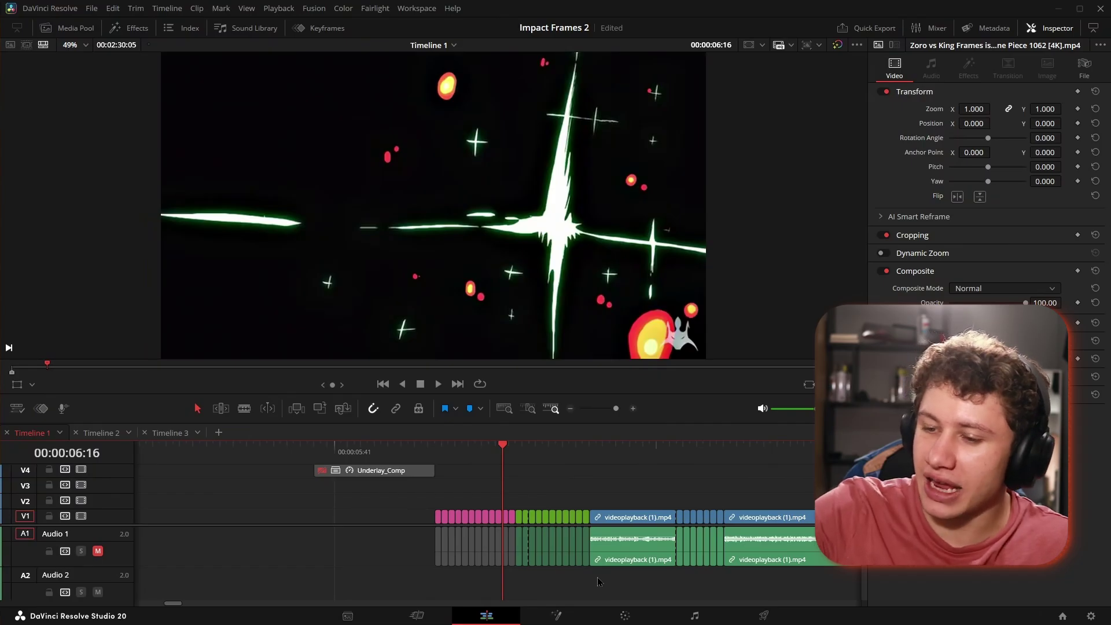
{"action": "key", "text": "Right"}
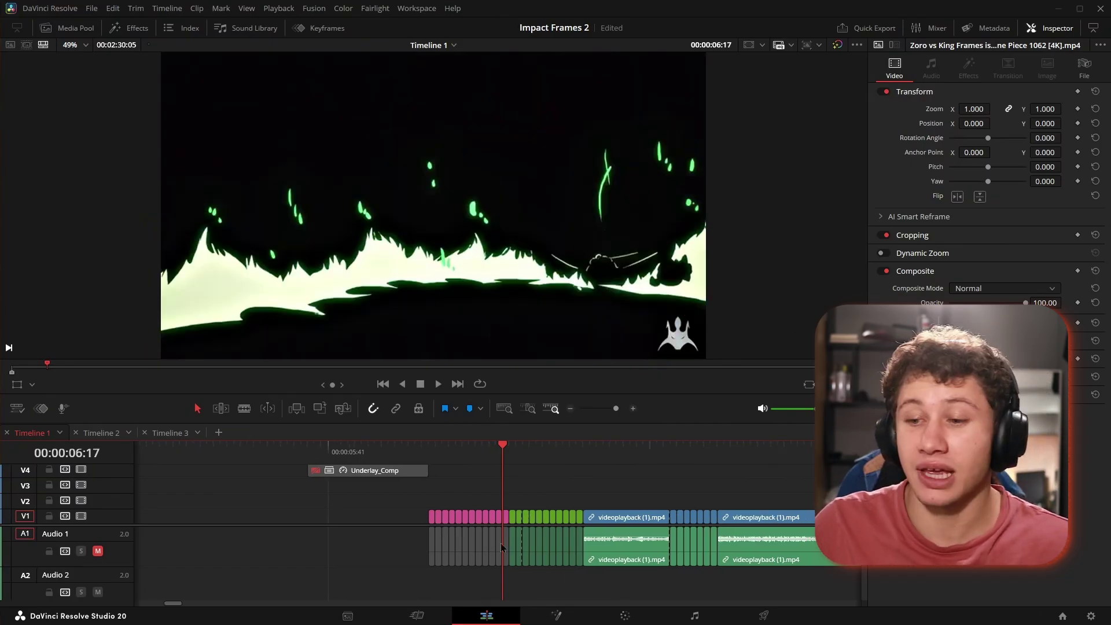
- Move past the green clips to the first videoplayback (1).mp4 clip at 00:00:06:34 and save the project
{"action": "key", "text": "Right"}
{"action": "key", "text": "Right"}
{"action": "key", "text": "Right"}
{"action": "key", "text": "Right"}
{"action": "key", "text": "Right"}
{"action": "key", "text": "Right"}
{"action": "key", "text": "Right"}
{"action": "key", "text": "Right"}
{"action": "key", "text": "Right"}
{"action": "key", "text": "Right"}
{"action": "key", "text": "Right"}
{"action": "key", "text": "Right"}
{"action": "key", "text": "Right"}
{"action": "key", "text": "Right"}
{"action": "key", "text": "Right"}
{"action": "key", "text": "Right"}
{"action": "key", "text": "Right"}
{"action": "key", "text": "Right"}
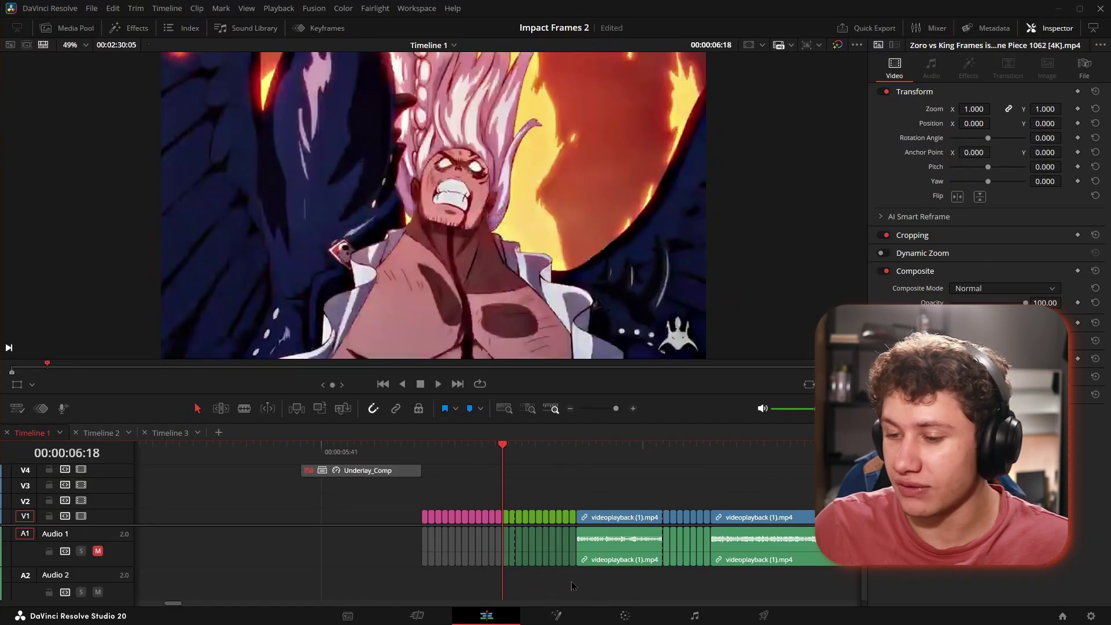
{"action": "key", "text": "Left"}
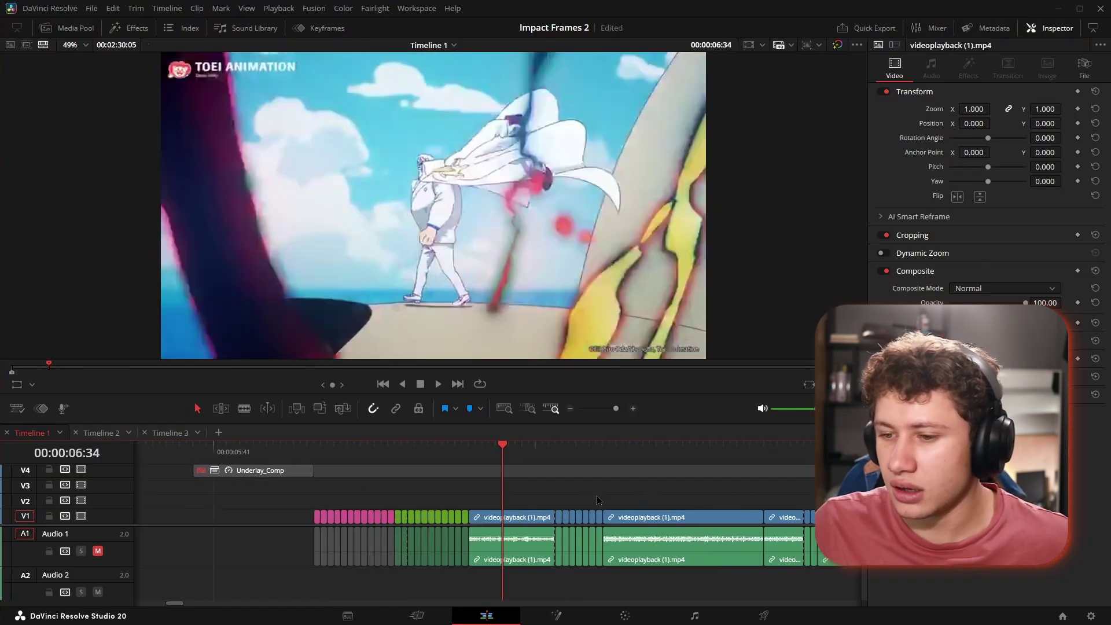
{"action": "key", "text": "ctrl+s"}
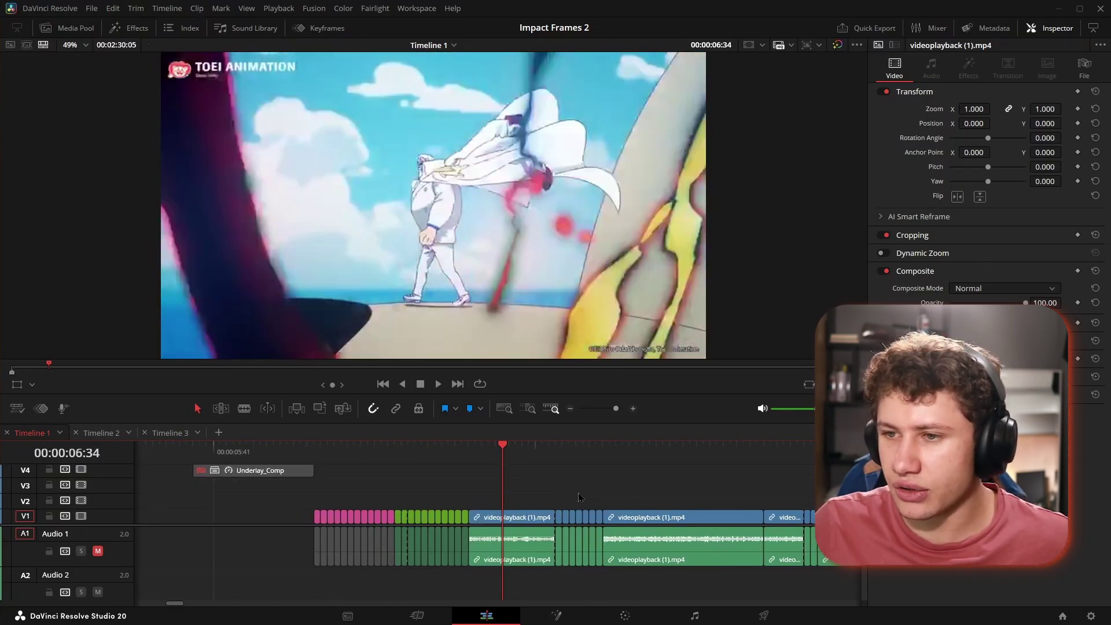
- Play the videoplayback (1).mp4 clips from 00:00:06:34, pausing to examine the coloured impact frames around 00:00:06:46
{"action": "key", "text": "space"}
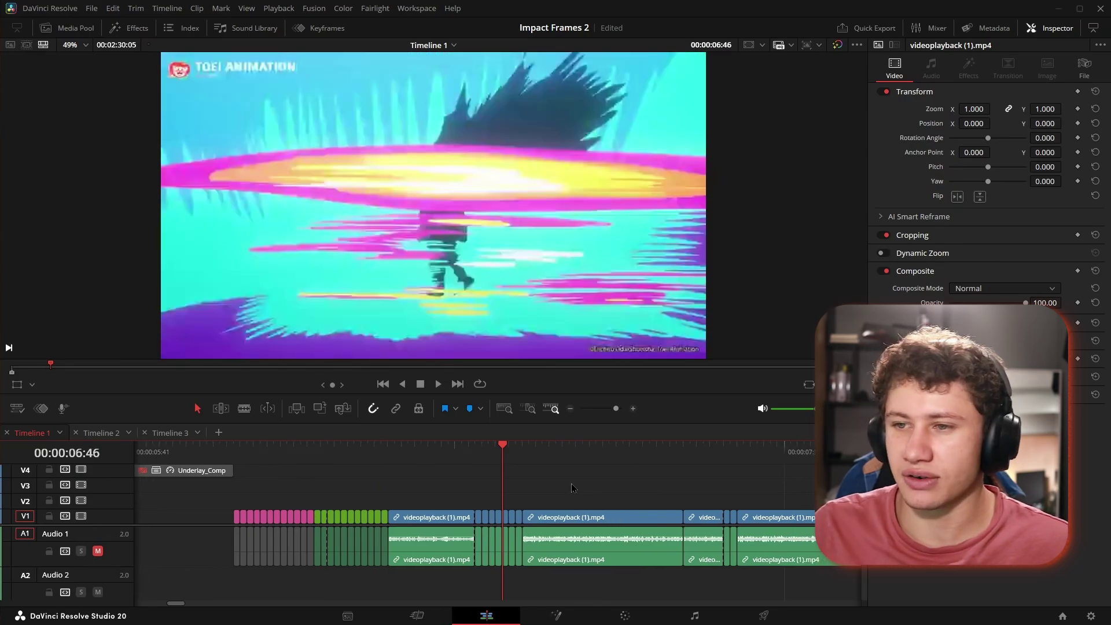
{"action": "key", "text": "space"}
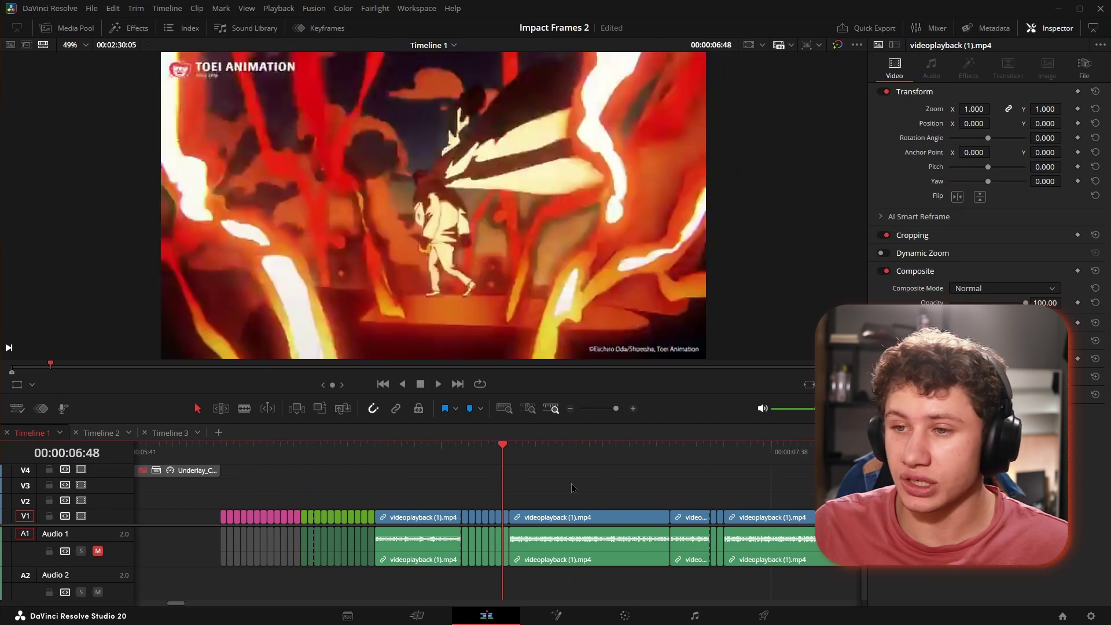
{"action": "key", "text": "space"}
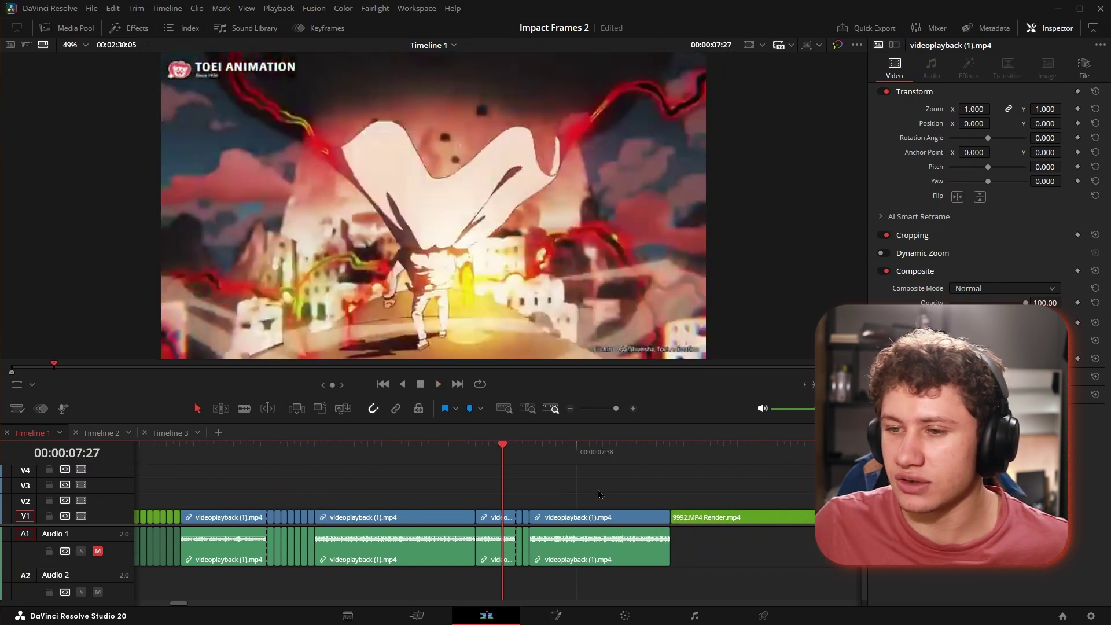
{"action": "key", "text": "space"}
{"action": "key", "text": "space"}
- Compare the inverted black-and-white impact frames at 00:00:07:29 and 00:00:07:30 in the videoplayback (1).mp4 clips
{"action": "left_click_drag", "start_coordinate": [488, 493], "coordinate": [680, 480]}
{"action": "scroll", "coordinate": [681, 485], "scroll_direction": "right", "scroll_amount": 1}
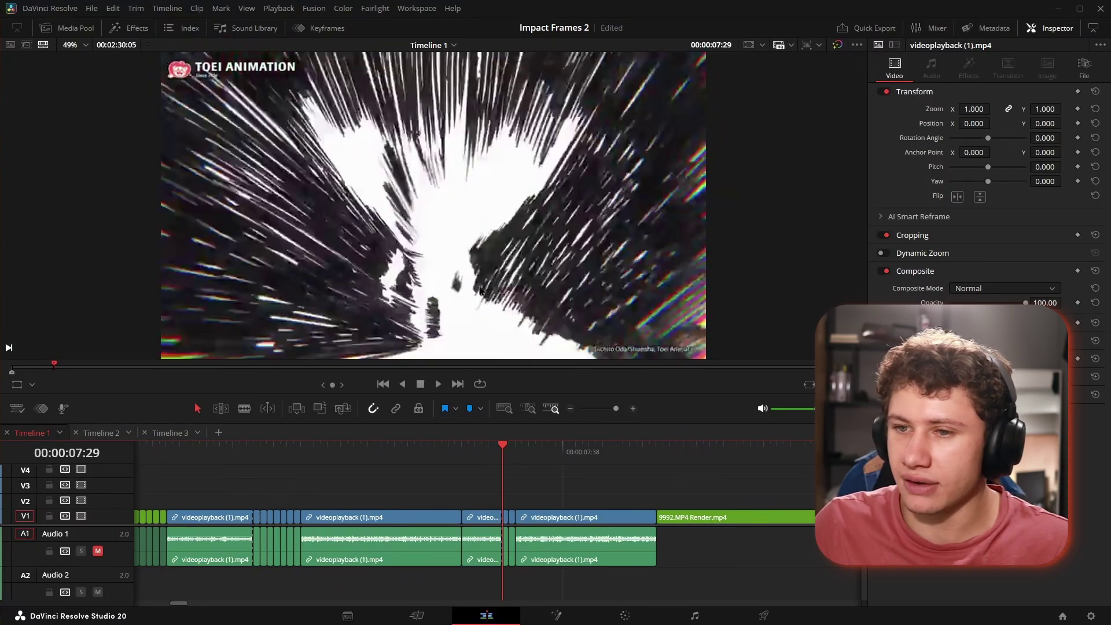
{"action": "key", "text": "Right"}
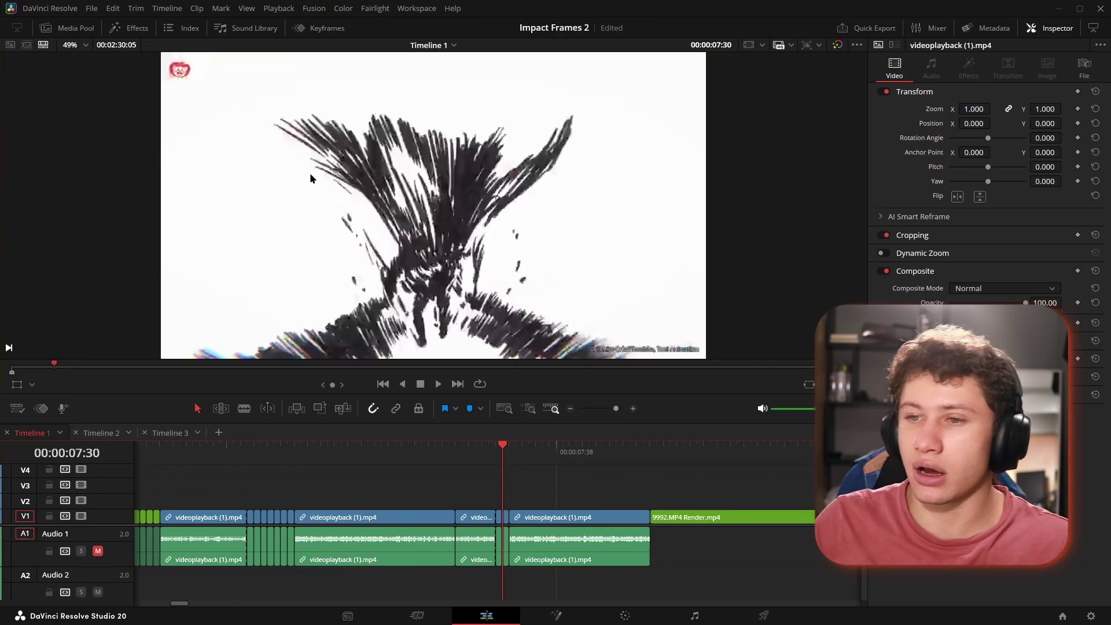
{"action": "key", "text": "Left"}
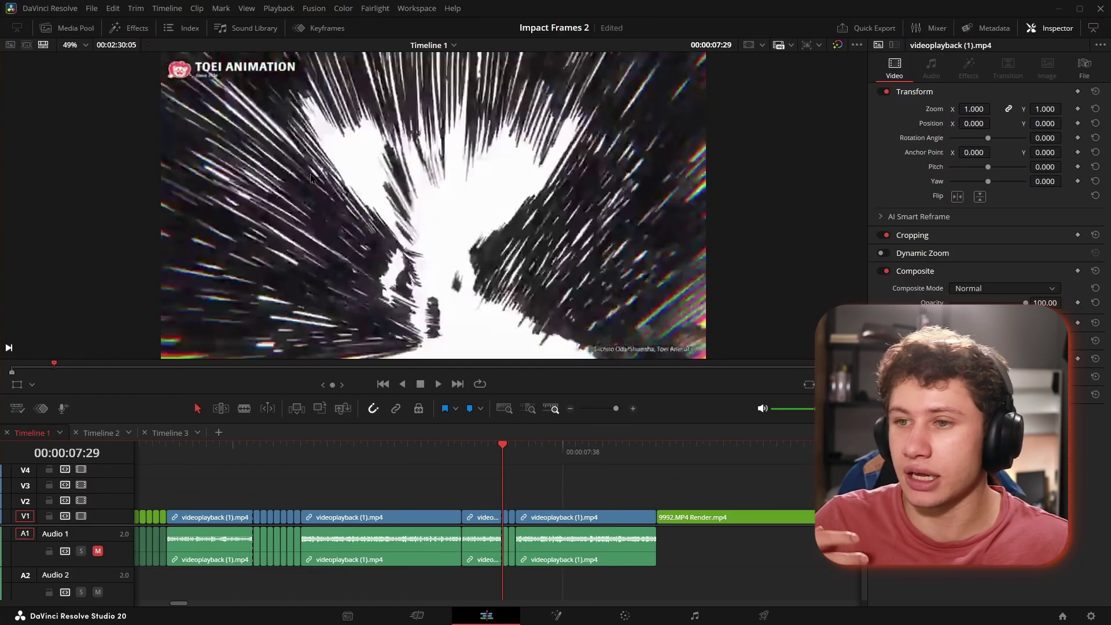
{"action": "key", "text": "Right"}
{"action": "key", "text": "Right"}
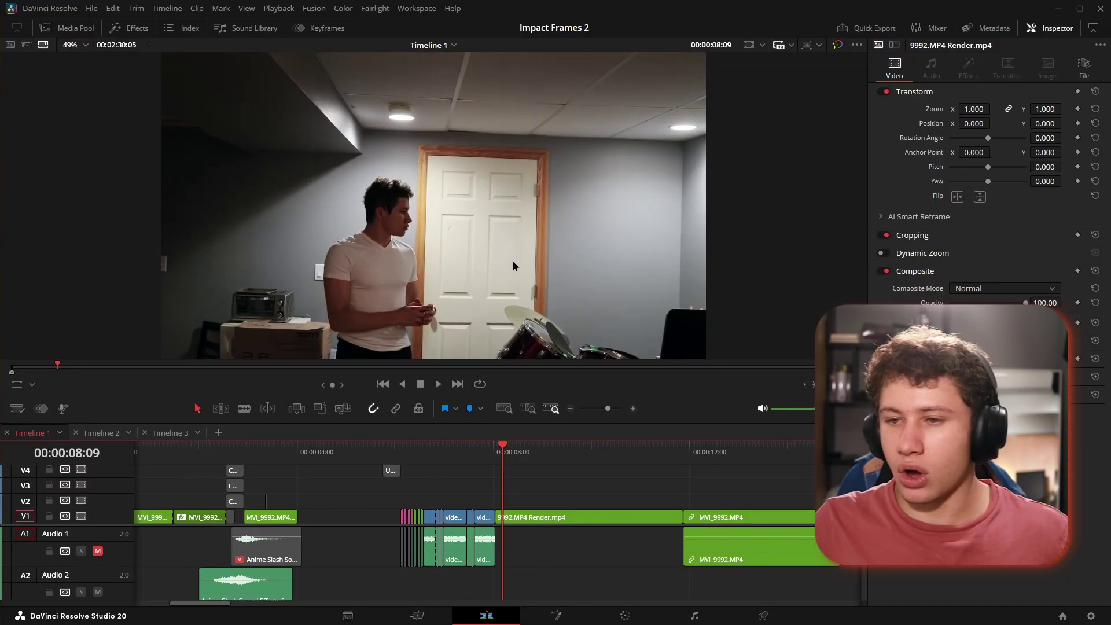
- Preview 9992.MP4 Render.mp4, duplicate it from V1 onto V2 and decompose the copy to its original clip
{"action": "key", "text": "space"}
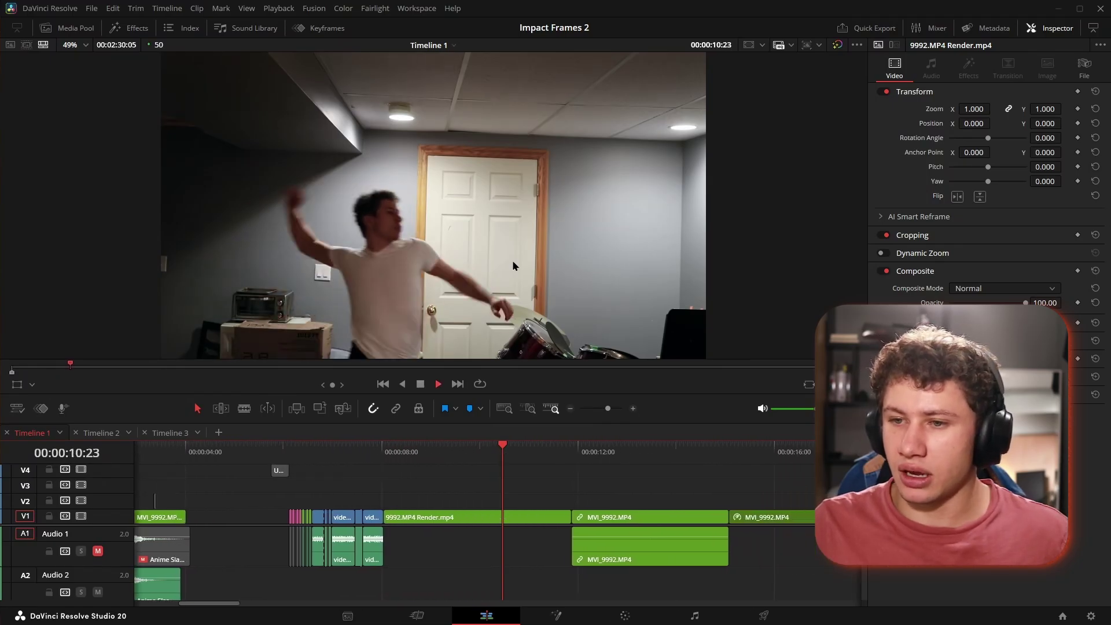
{"action": "left_click_drag", "start_coordinate": [433, 551], "coordinate": [433, 540]}
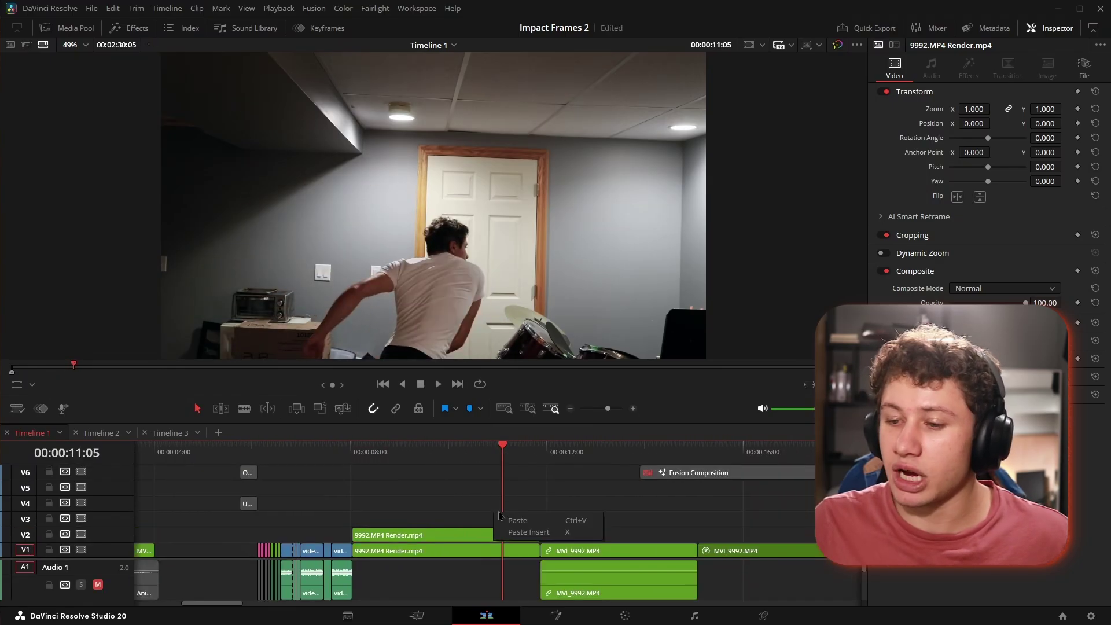
{"action": "left_click", "coordinate": [432, 519]}
{"action": "right_click", "coordinate": [530, 532]}
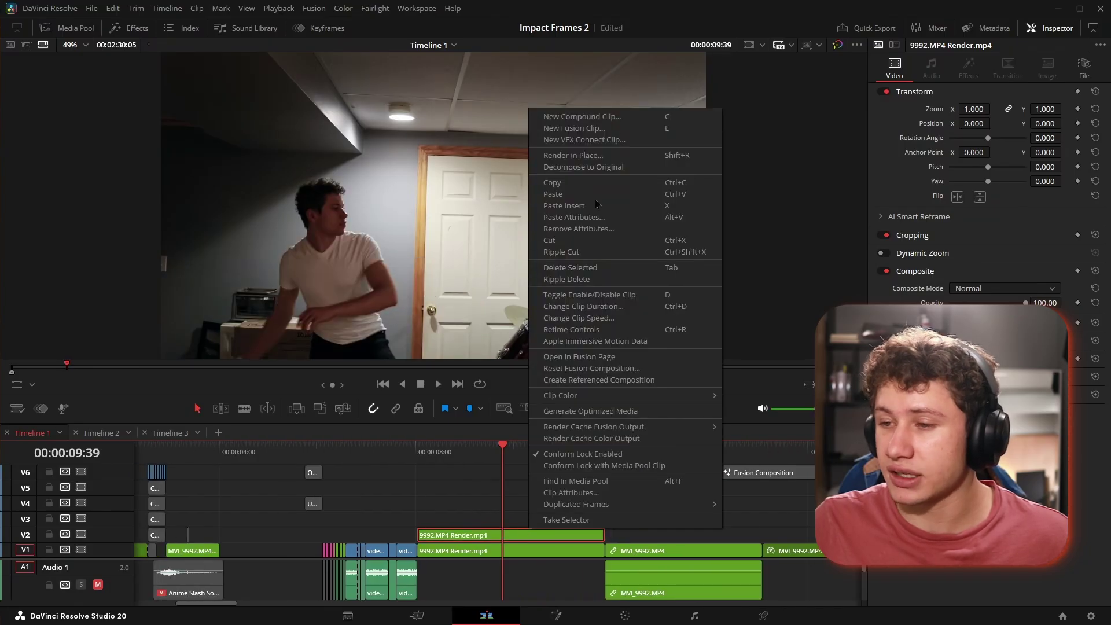
{"action": "left_click", "coordinate": [579, 2]}
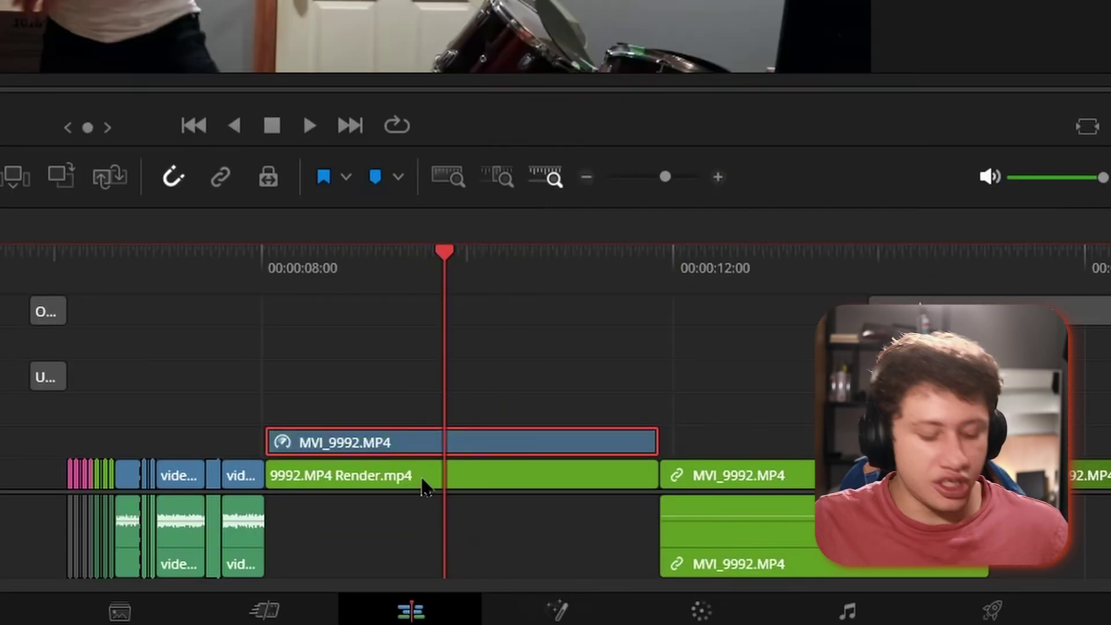
- Show the retime controls on the decomposed MVI_9992.MP4 clip on V2, inspect its speed segments and save the project
{"action": "key", "text": "ctrl+r"}
{"action": "scroll", "coordinate": [548, 417], "scroll_direction": "up", "scroll_amount": 3}
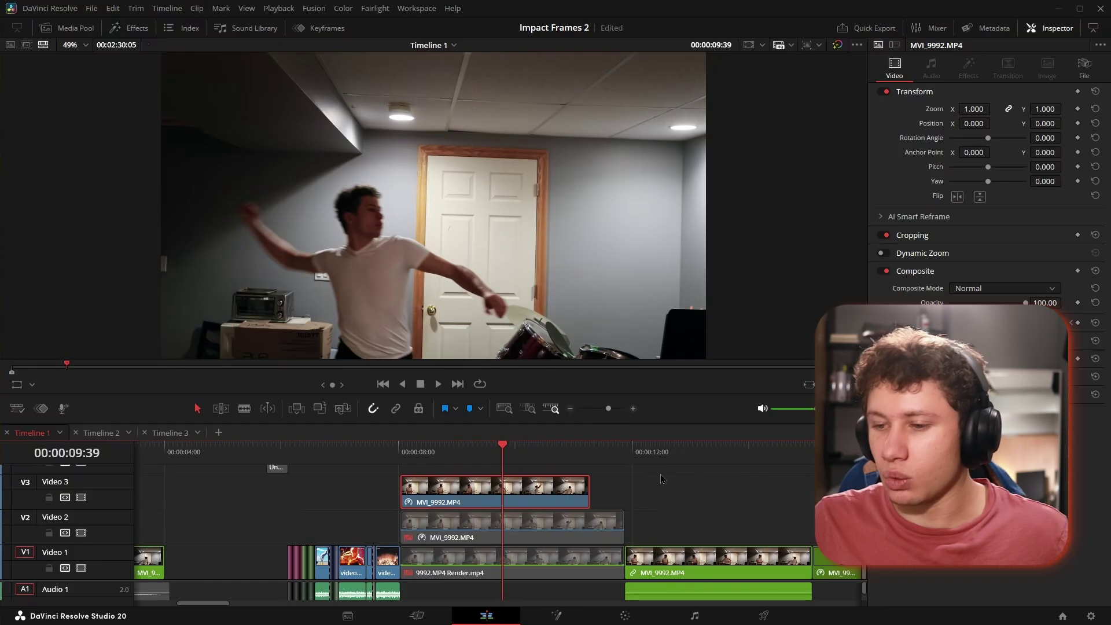
{"action": "left_click", "coordinate": [652, 496]}
{"action": "key", "text": "ctrl+s"}
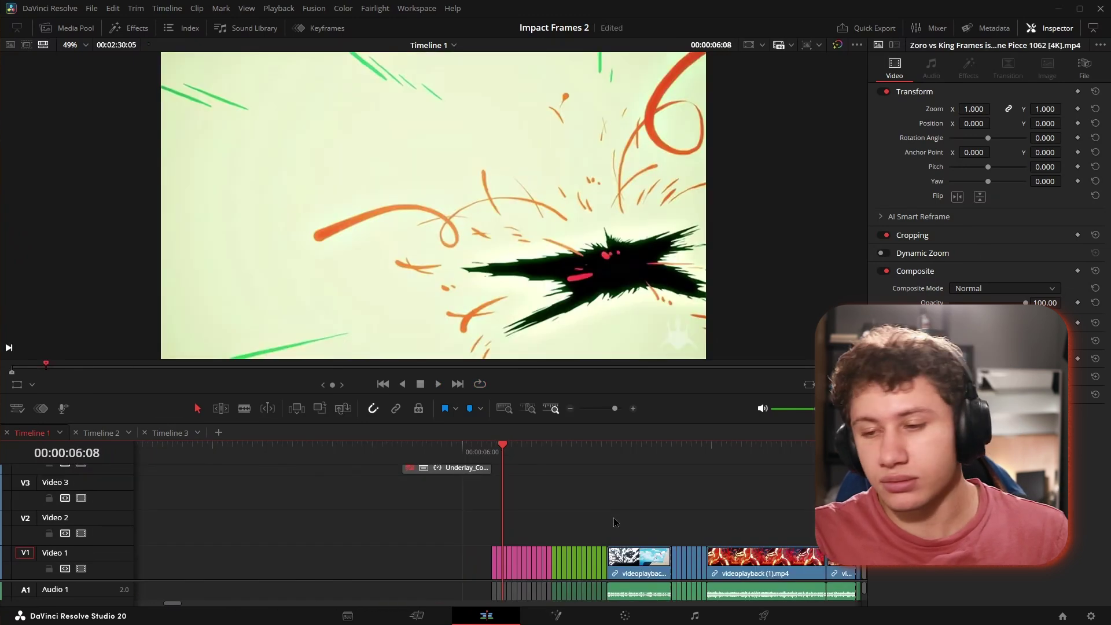
- Step again through the Zoro vs King impact frames from 00:00:06:08, continuing into the cut-up videoplayback (1).mp4 frames
{"action": "key", "text": "Right"}
{"action": "key", "text": "Left"}
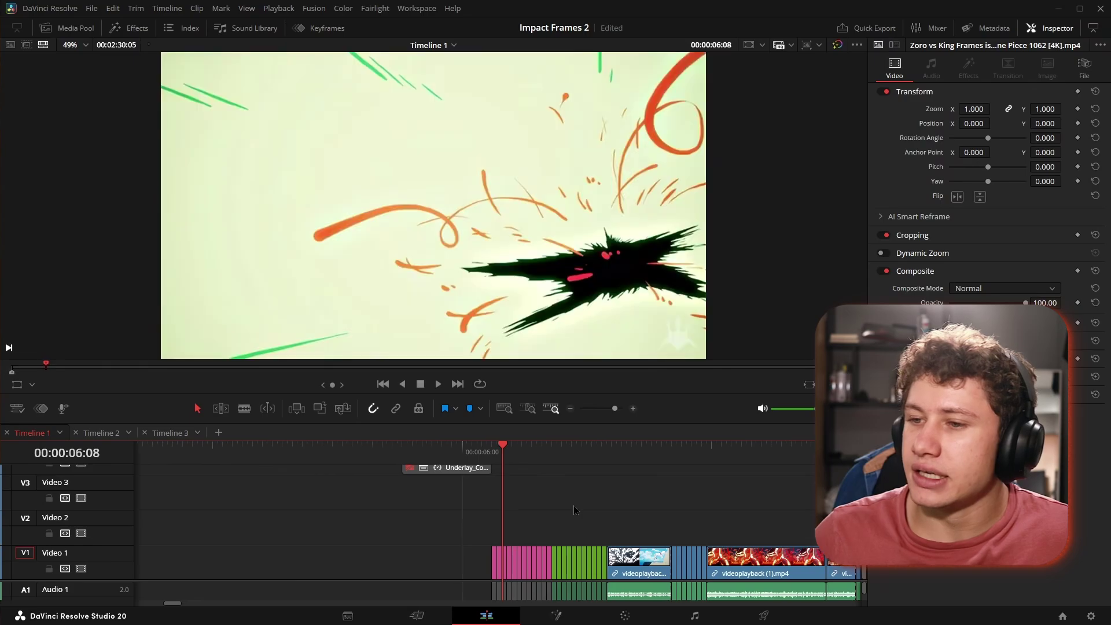
{"action": "key", "text": "Right"}
{"action": "key", "text": "Right"}
{"action": "key", "text": "Right"}
{"action": "key", "text": "Right"}
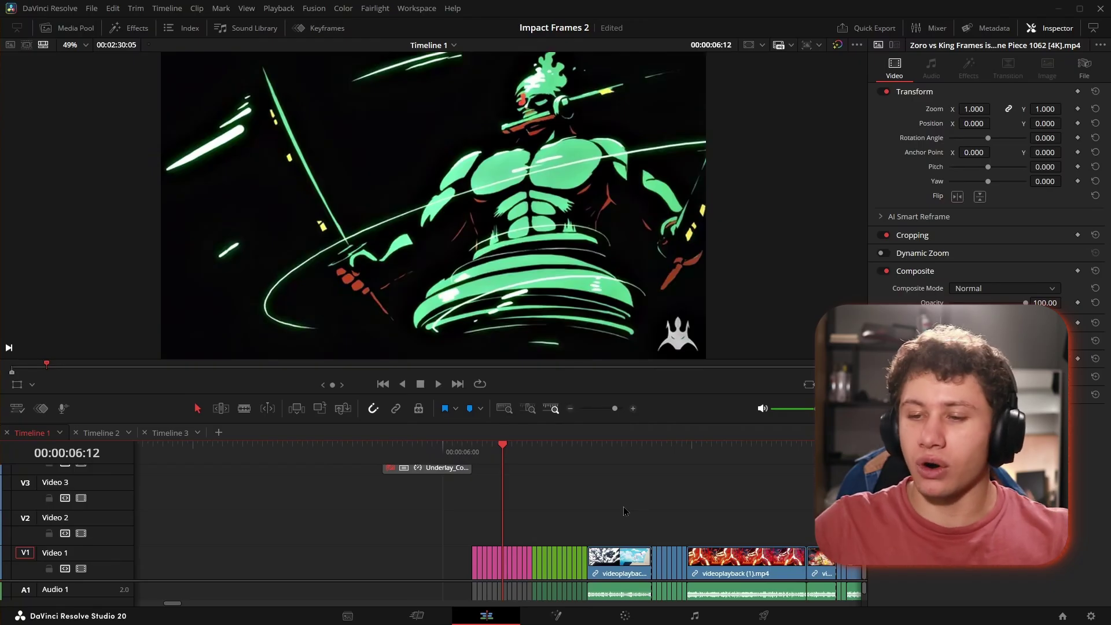
{"action": "key", "text": "Right"}
{"action": "key", "text": "Right"}
{"action": "key", "text": "Right"}
{"action": "key", "text": "Right"}
{"action": "key", "text": "Right"}
{"action": "key", "text": "Right"}
{"action": "key", "text": "Right"}
{"action": "key", "text": "Right"}
{"action": "key", "text": "Right"}
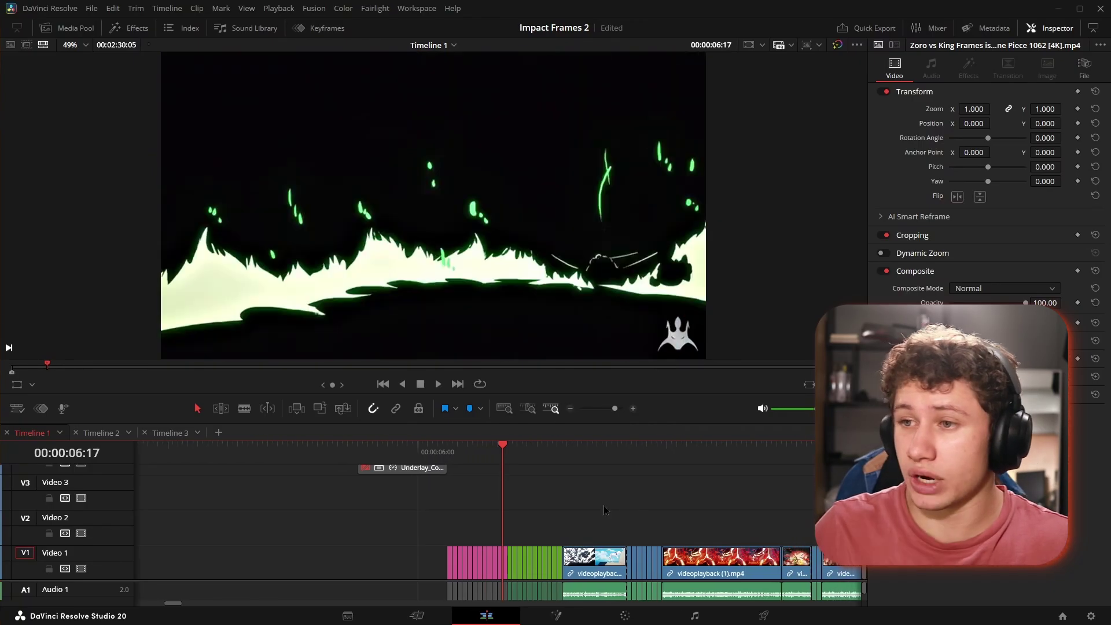
{"action": "key", "text": "Right"}
{"action": "key", "text": "Right"}
{"action": "key", "text": "Right"}
{"action": "key", "text": "Right"}
{"action": "key", "text": "Right"}
{"action": "key", "text": "Right"}
{"action": "key", "text": "Right"}
{"action": "key", "text": "Right"}
{"action": "key", "text": "Right"}
{"action": "key", "text": "Right"}
{"action": "key", "text": "Right"}
{"action": "key", "text": "Right"}
{"action": "key", "text": "Right"}
{"action": "key", "text": "Right"}
{"action": "key", "text": "Right"}
{"action": "key", "text": "Right"}
{"action": "key", "text": "Right"}
{"action": "key", "text": "Right"}
{"action": "key", "text": "Right"}
{"action": "key", "text": "Right"}
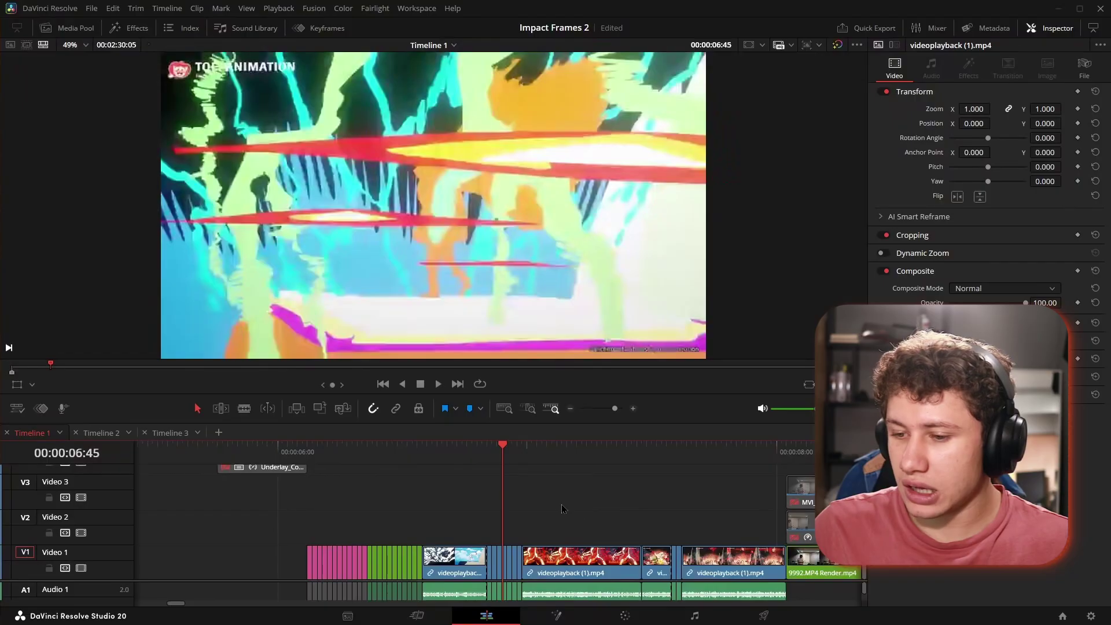
- Step through the single-frame cuts of videoplayback (1).mp4 from 00:00:06:42 to 00:00:06:47 to examine the colour changes
{"action": "key", "text": "Left"}
{"action": "key", "text": "Left"}
{"action": "key", "text": "Left"}
{"action": "key", "text": "Left"}
{"action": "key", "text": "Left"}
{"action": "key", "text": "Left"}
{"action": "key", "text": "Left"}
{"action": "key", "text": "Left"}
{"action": "key", "text": "Left"}
{"action": "key", "text": "Left"}
{"action": "key", "text": "Left"}
{"action": "key", "text": "Left"}
{"action": "key", "text": "Left"}
{"action": "key", "text": "Left"}
{"action": "key", "text": "Left"}
{"action": "key", "text": "Left"}
{"action": "key", "text": "Left"}
{"action": "key", "text": "Left"}
{"action": "key", "text": "Left"}
{"action": "key", "text": "Left"}
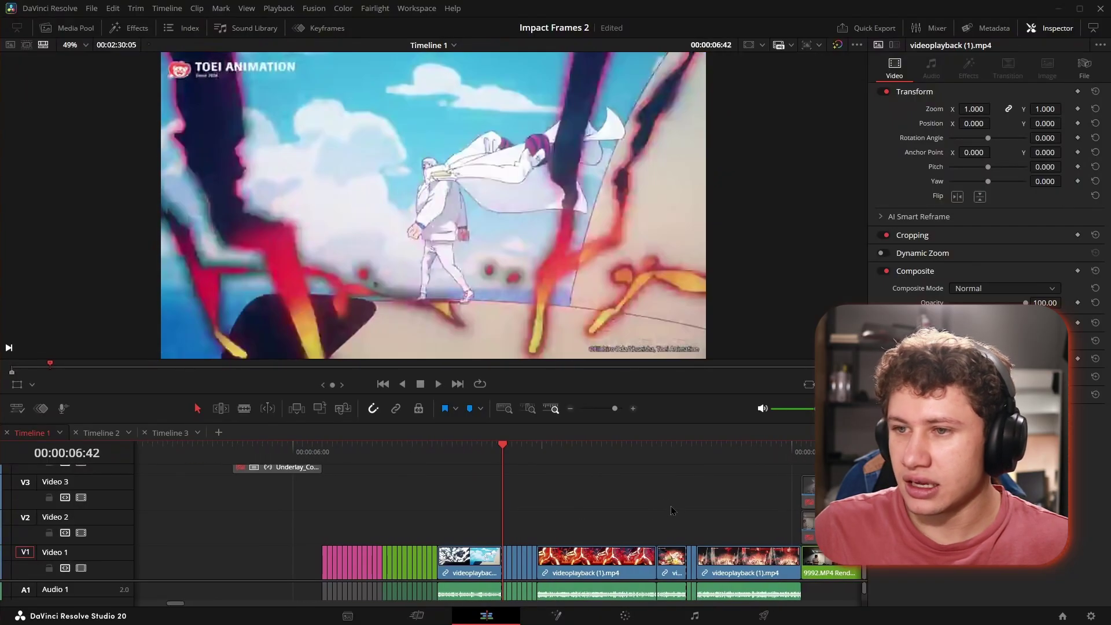
{"action": "key", "text": "Left"}
{"action": "key", "text": "Right"}
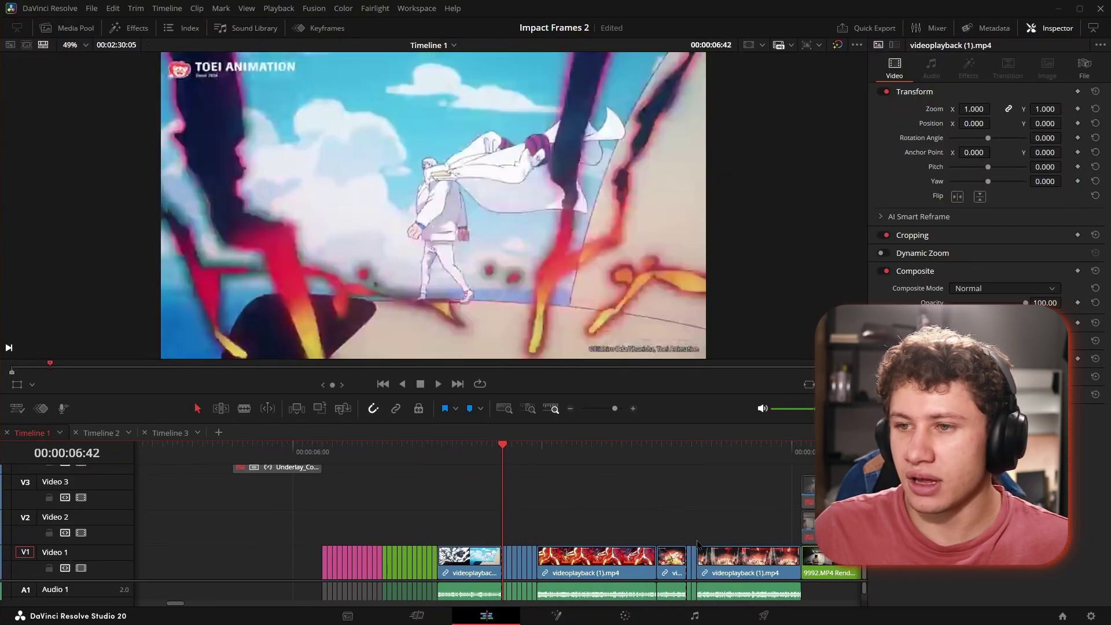
{"action": "key", "text": "Right"}
{"action": "key", "text": "Right"}
{"action": "key", "text": "Right"}
{"action": "key", "text": "Right"}
{"action": "key", "text": "Right"}
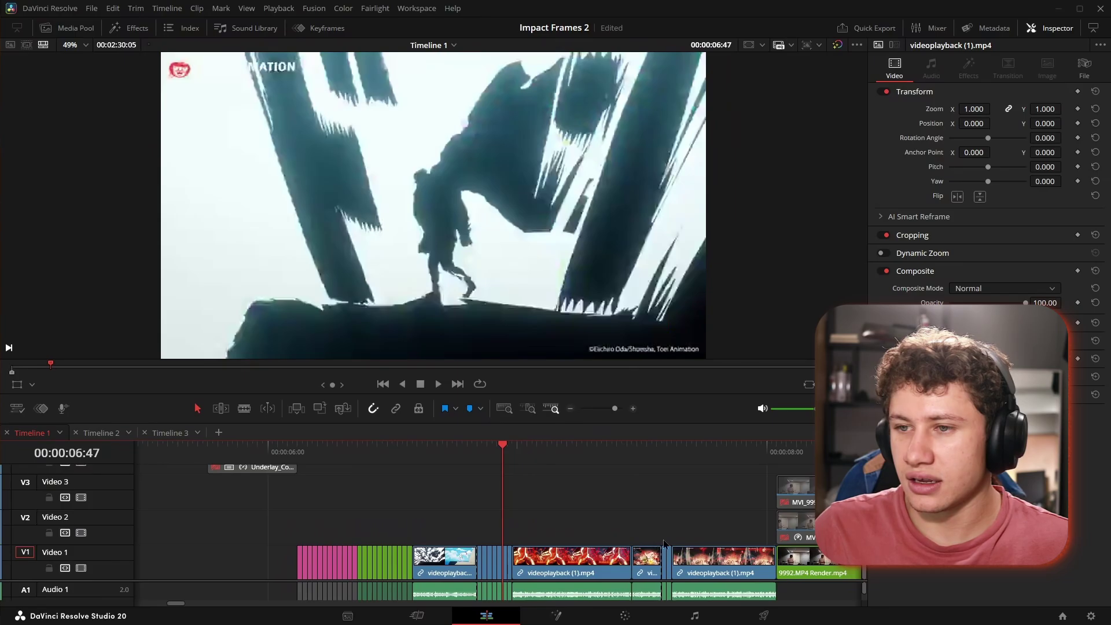
- Play on to 00:00:07:29 and compare the black-and-white impact frame there with its neighbouring frame
{"action": "key", "text": "space"}
{"action": "key", "text": "space"}
{"action": "key", "text": "Left"}
{"action": "key", "text": "Right"}
{"action": "key", "text": "Left"}
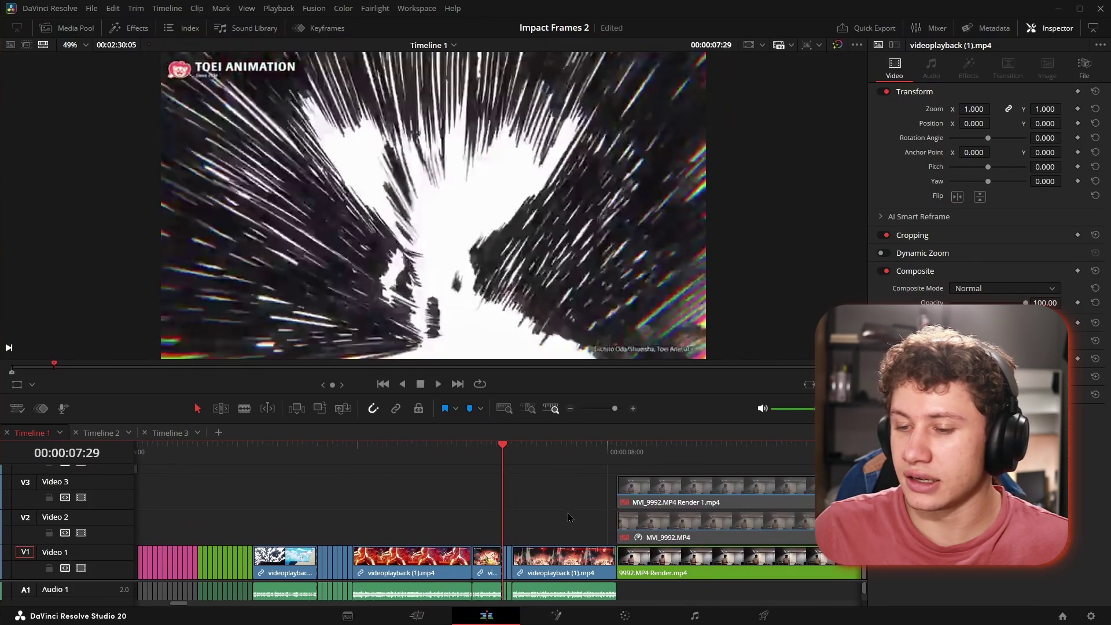
- Compare the inverted impact frames at 00:00:07:29 and 00:00:07:30 by alternating between them
{"action": "key", "text": "Right"}
{"action": "key", "text": "Left"}
{"action": "key", "text": "Right"}
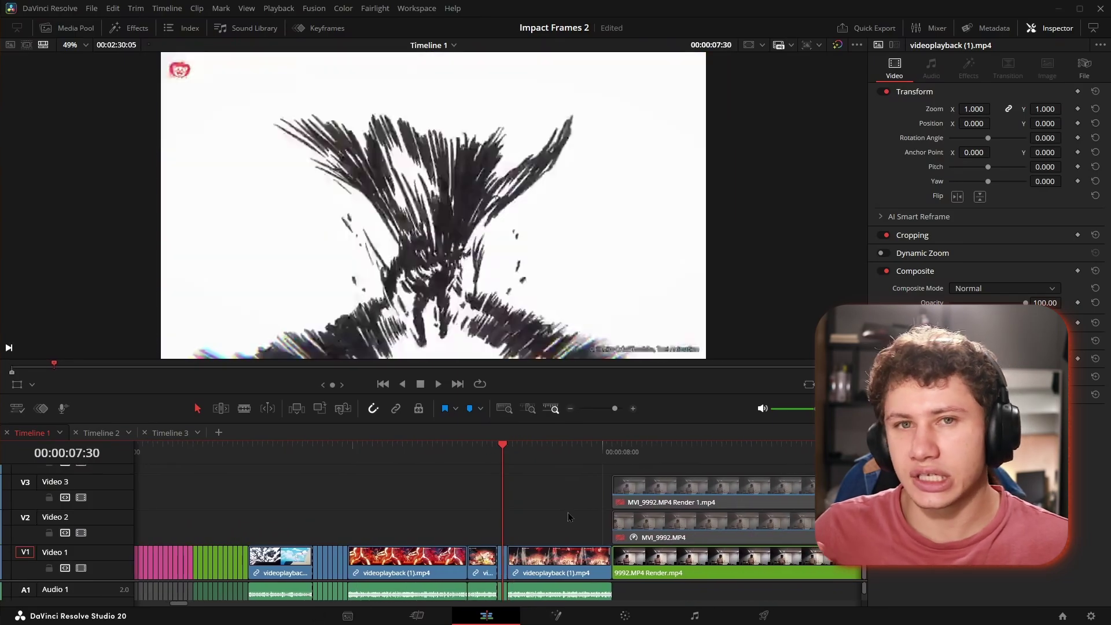
{"action": "key", "text": "Left"}
{"action": "key", "text": "Right"}
{"action": "key", "text": "Left"}
{"action": "key", "text": "Right"}
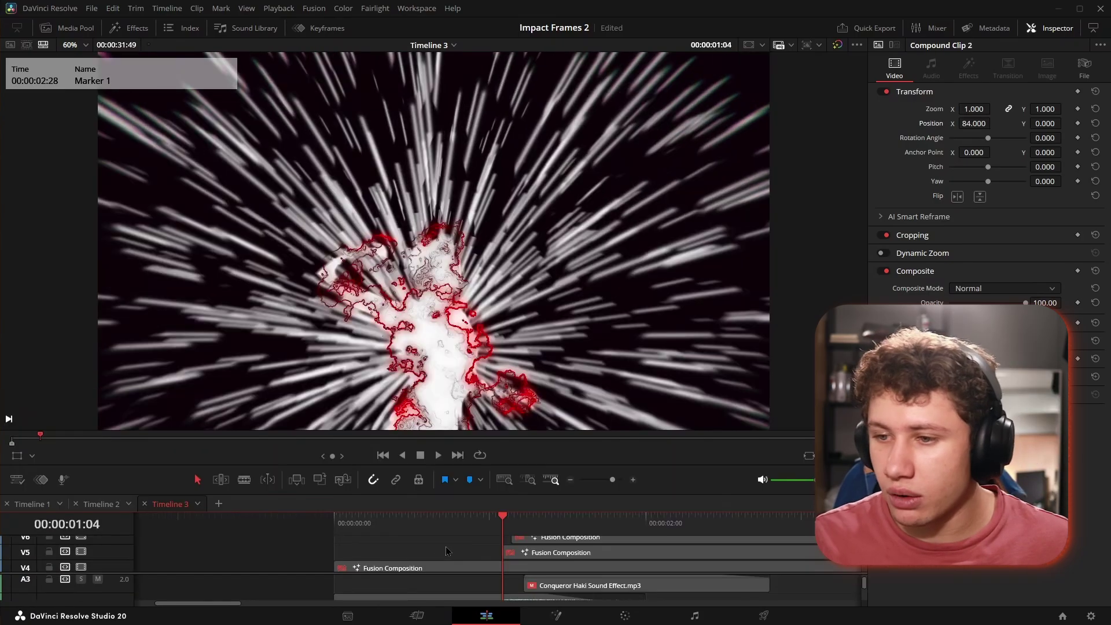
- In Timeline 3, go back to the live-action footage around 00:00:00:47 and step through the punch wind-up to 00:00:01:03
{"action": "key", "text": "Left"}
{"action": "key", "text": "Left"}
{"action": "key", "text": "Left"}
{"action": "key", "text": "Left"}
{"action": "key", "text": "Left"}
{"action": "key", "text": "Left"}
{"action": "key", "text": "Left"}
{"action": "key", "text": "Left"}
{"action": "key", "text": "Left"}
{"action": "key", "text": "Left"}
{"action": "key", "text": "Left"}
{"action": "key", "text": "Left"}
{"action": "key", "text": "Left"}
{"action": "key", "text": "Left"}
{"action": "key", "text": "Left"}
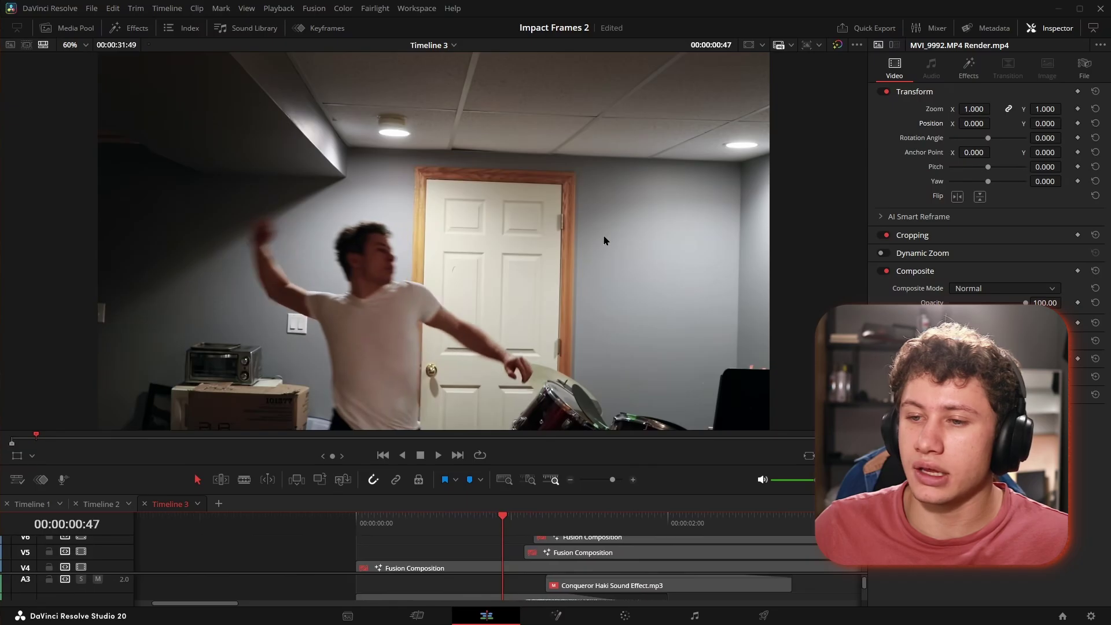
{"action": "key", "text": "Right"}
{"action": "key", "text": "Right"}
{"action": "key", "text": "Right"}
{"action": "key", "text": "Right"}
{"action": "key", "text": "Right"}
{"action": "key", "text": "Right"}
{"action": "key", "text": "Right"}
{"action": "key", "text": "Right"}
{"action": "key", "text": "Right"}
{"action": "key", "text": "Right"}
{"action": "key", "text": "Right"}
{"action": "key", "text": "Right"}
{"action": "key", "text": "Right"}
{"action": "key", "text": "Right"}
{"action": "key", "text": "Right"}
{"action": "key", "text": "Right"}
{"action": "key", "text": "Right"}
{"action": "key", "text": "Right"}
{"action": "key", "text": "Right"}
{"action": "key", "text": "Right"}
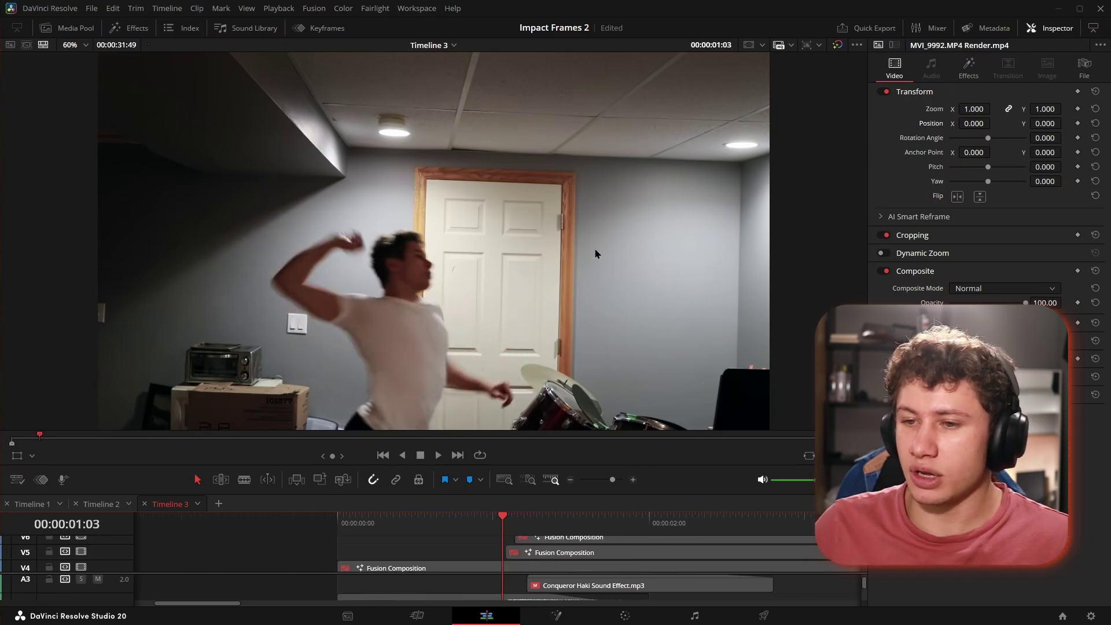
- Compare the last live-action frame at 00:00:01:03 with the first impact frame at 00:00:01:04
{"action": "key", "text": "Left"}
{"action": "key", "text": "Left"}
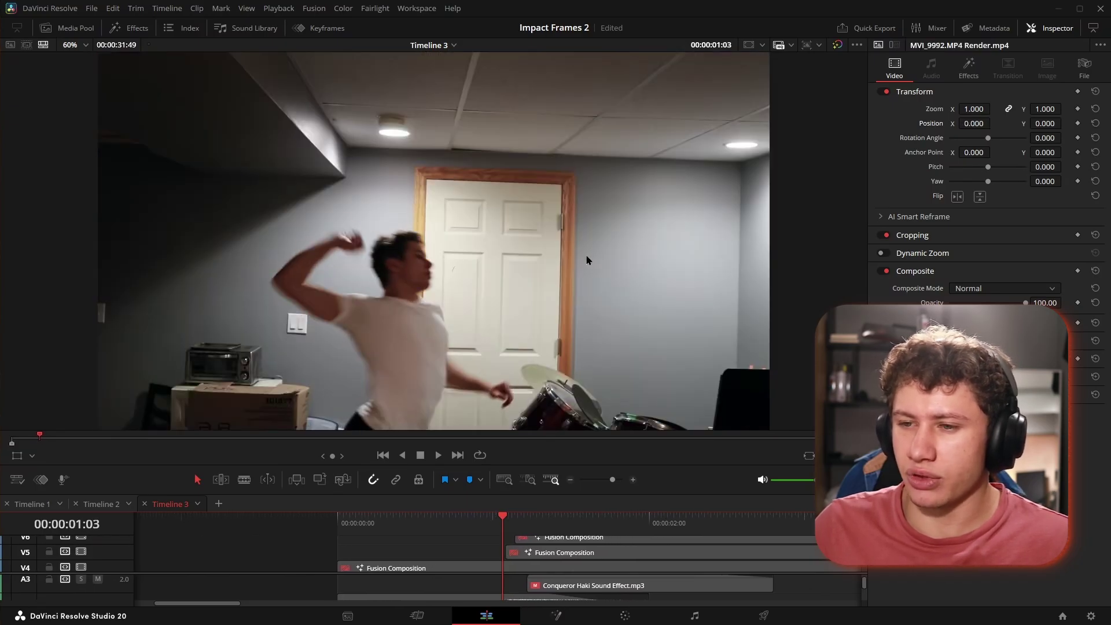
{"action": "key", "text": "Right"}
{"action": "key", "text": "Left"}
{"action": "key", "text": "Right"}
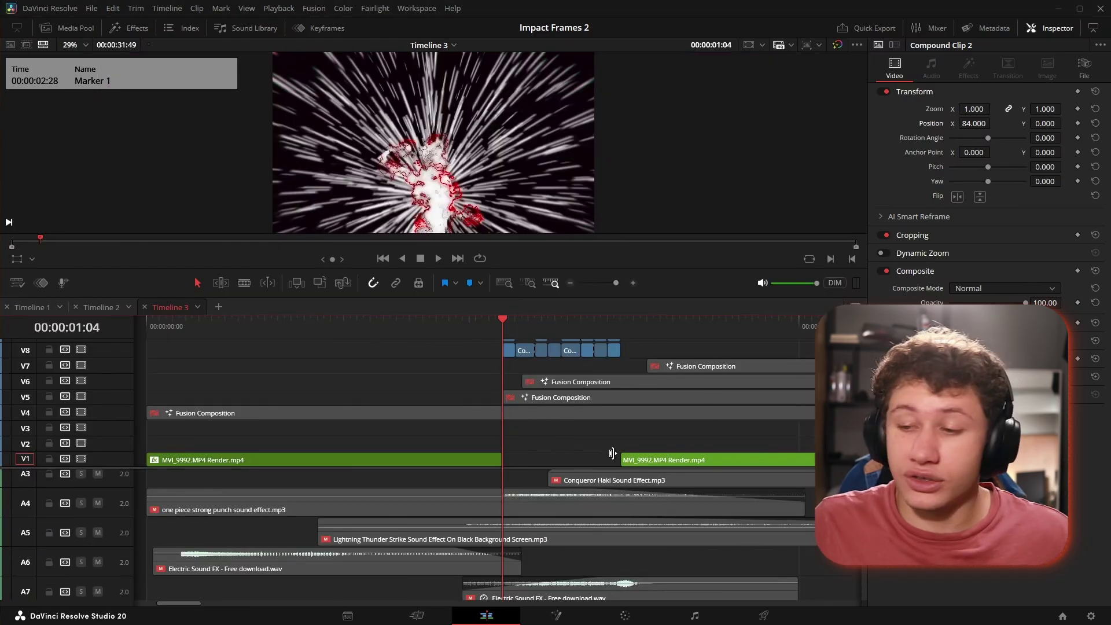
- Step forward to the silhouette frame at 00:00:01:11 and select the gap on V1 beneath the impact frames
{"action": "key", "text": "Right"}
{"action": "key", "text": "Right"}
{"action": "key", "text": "Right"}
{"action": "key", "text": "Right"}
{"action": "key", "text": "Right"}
{"action": "key", "text": "Right"}
{"action": "key", "text": "Right"}
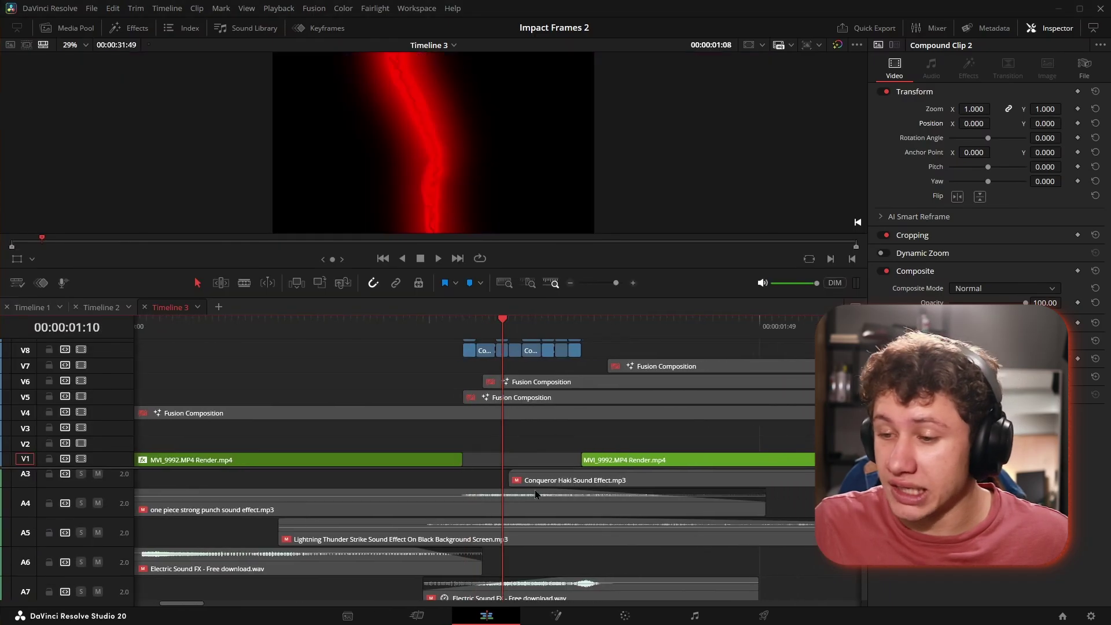
{"action": "left_click", "coordinate": [470, 466]}
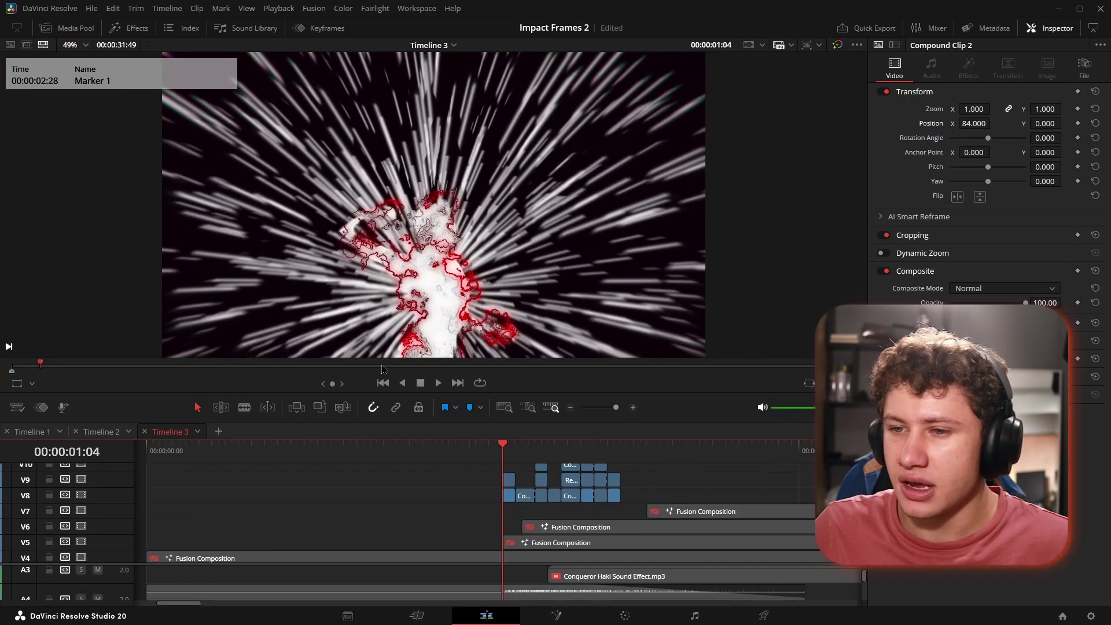
- Step from 00:00:01:04 through the red lightning frames to the black-on-white silhouette at 00:00:01:11
{"action": "key", "text": "Right"}
{"action": "key", "text": "Right"}
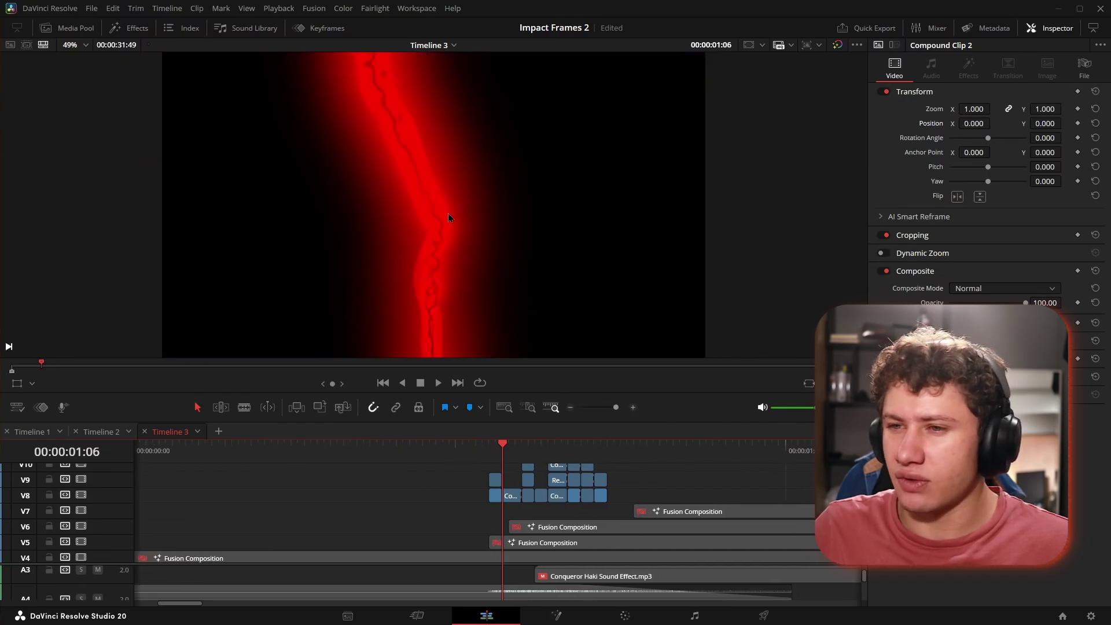
{"action": "key", "text": "Right"}
{"action": "key", "text": "Right"}
{"action": "key", "text": "Right"}
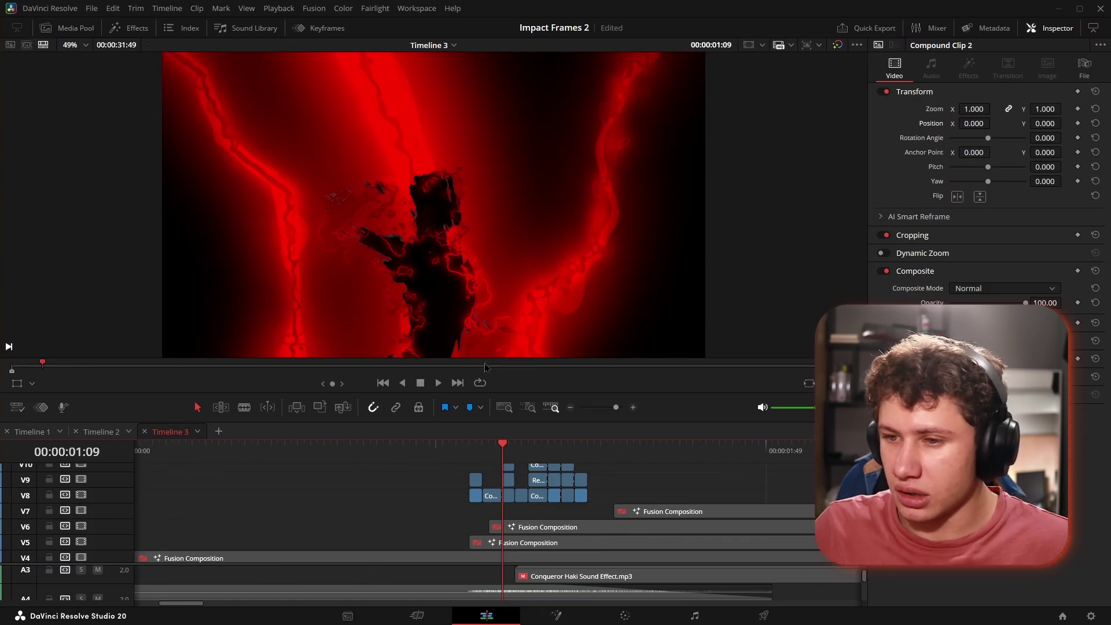
{"action": "key", "text": "Right"}
{"action": "key", "text": "Right"}
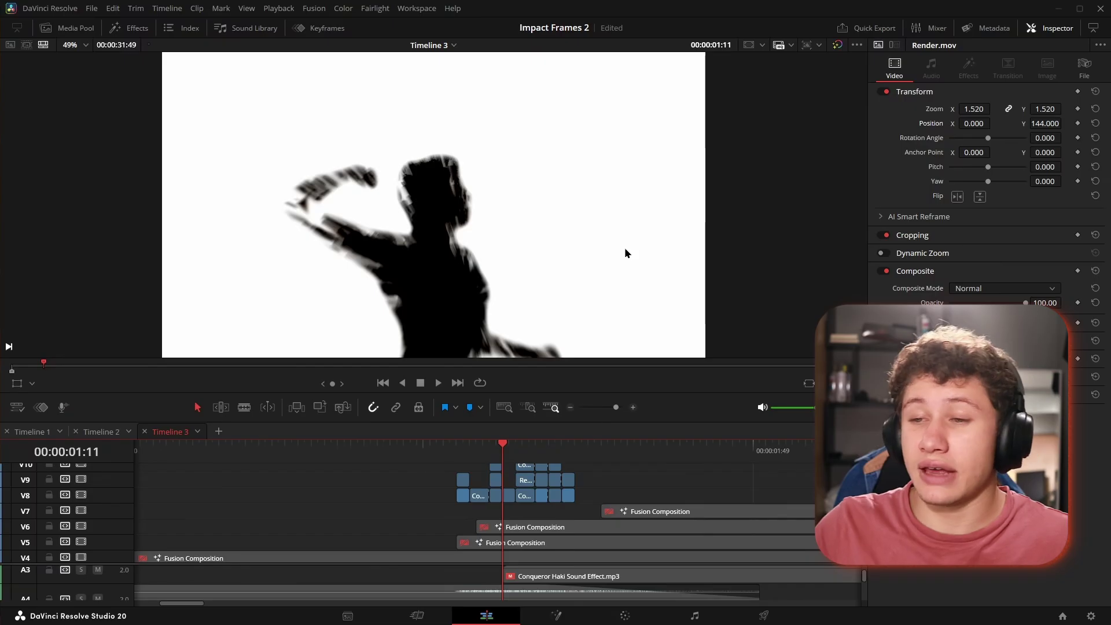
- Return to the speed-line frame at 00:00:01:04 and review the impact frames again up to 00:00:01:10
{"action": "key", "text": "Left"}
{"action": "key", "text": "Left"}
{"action": "key", "text": "Left"}
{"action": "key", "text": "Left"}
{"action": "key", "text": "Left"}
{"action": "key", "text": "Left"}
{"action": "key", "text": "Left"}
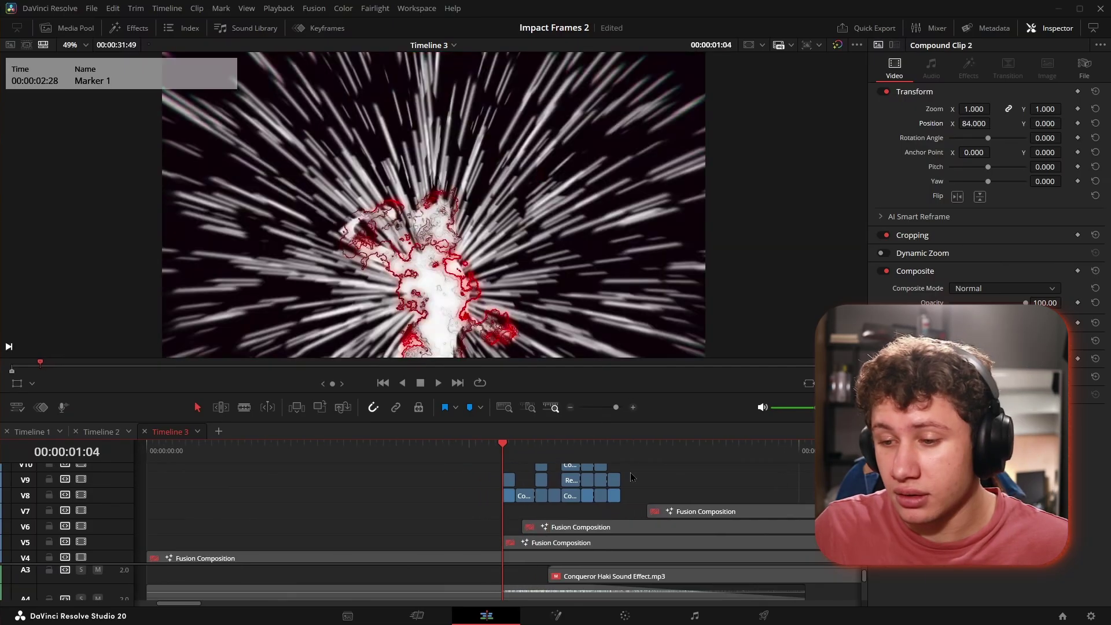
{"action": "key", "text": "Right"}
{"action": "key", "text": "Right"}
{"action": "key", "text": "Right"}
{"action": "key", "text": "Right"}
{"action": "key", "text": "Right"}
{"action": "key", "text": "Right"}
{"action": "key", "text": "Right"}
{"action": "key", "text": "Right"}
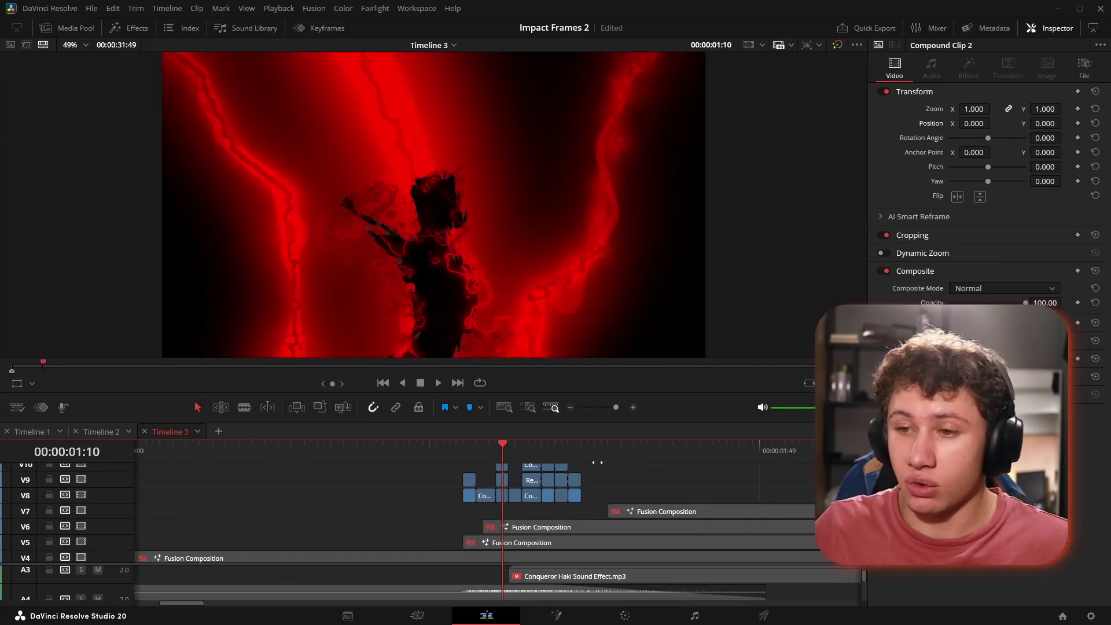
- Compare the frames between 00:00:01:10 and 00:00:01:13 back and forth, ending on 00:00:01:10
{"action": "key", "text": "Right"}
{"action": "key", "text": "Left"}
{"action": "key", "text": "Right"}
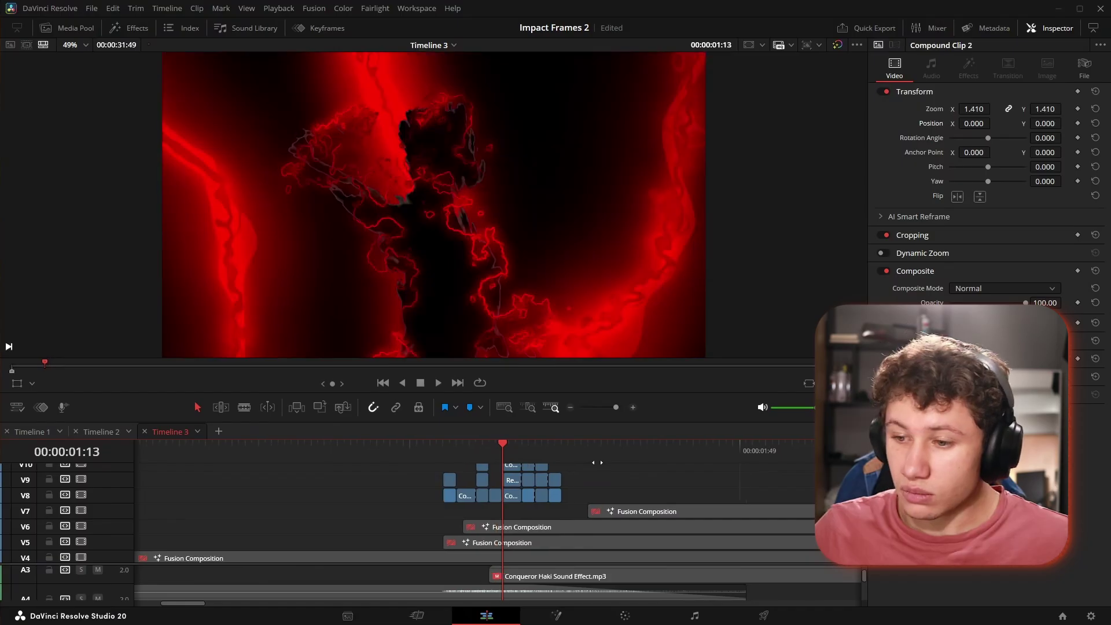
{"action": "key", "text": "Left"}
{"action": "key", "text": "Left"}
{"action": "key", "text": "Left"}
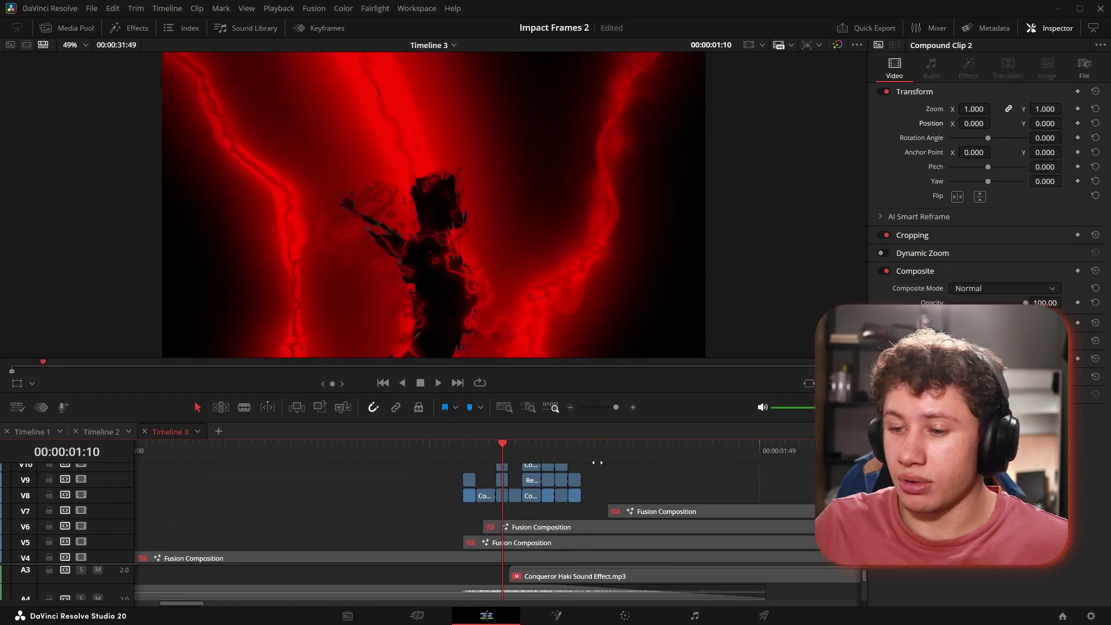
- Examine the remaining impact frames from 00:00:01:10 to 00:00:01:20 and step back over the final few
{"action": "key", "text": "Right"}
{"action": "key", "text": "Right"}
{"action": "key", "text": "Right"}
{"action": "key", "text": "Right"}
{"action": "key", "text": "Right"}
{"action": "key", "text": "Right"}
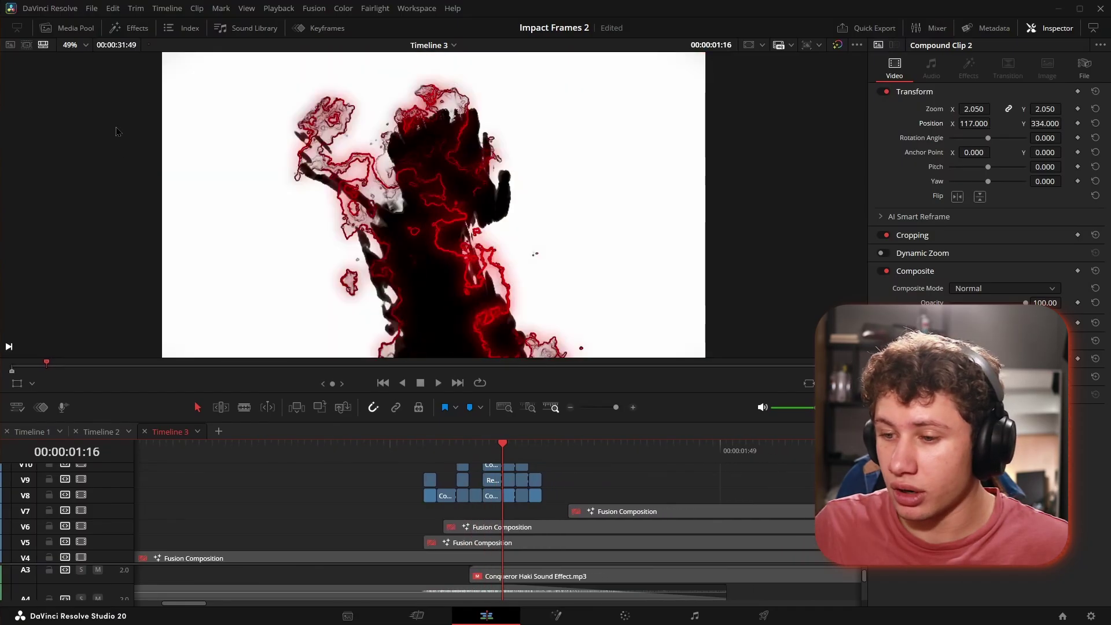
{"action": "key", "text": "Right"}
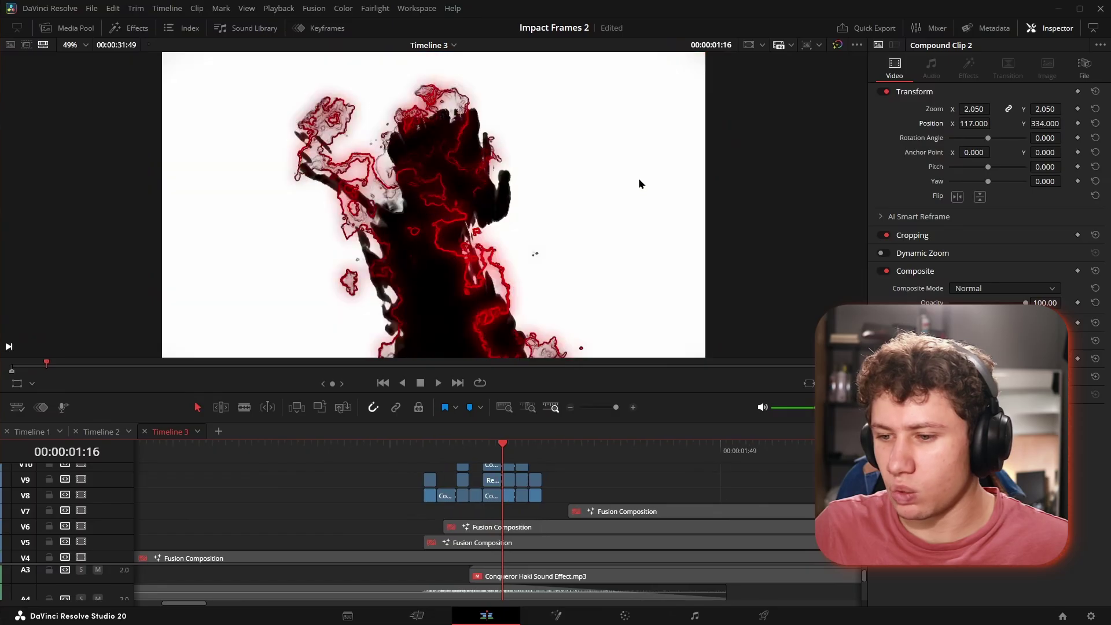
{"action": "key", "text": "Right"}
{"action": "key", "text": "Right"}
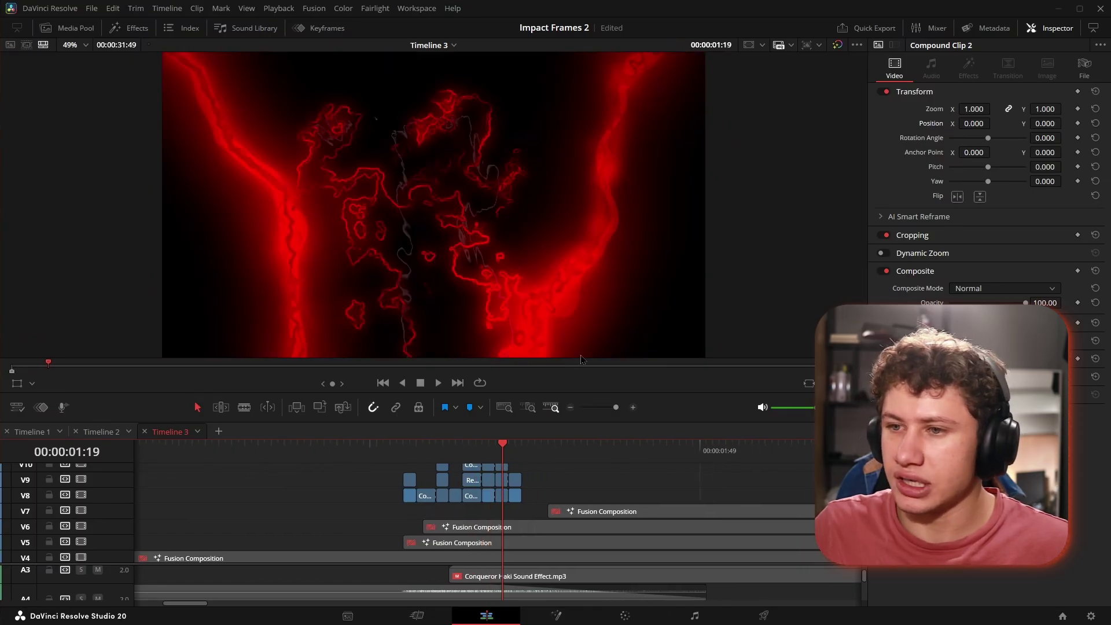
{"action": "key", "text": "Right"}
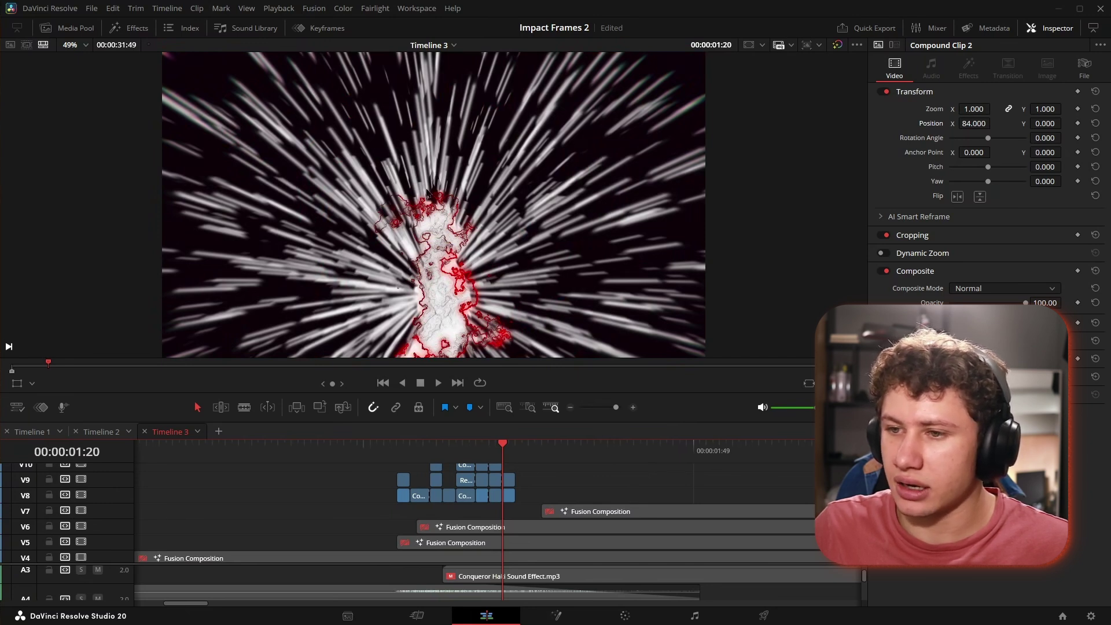
{"action": "key", "text": "Left"}
{"action": "key", "text": "Left"}
{"action": "key", "text": "Left"}
{"action": "key", "text": "Left"}
{"action": "key", "text": "Left"}
{"action": "key", "text": "Left"}
{"action": "key", "text": "Left"}
{"action": "key", "text": "Left"}
{"action": "key", "text": "Left"}
{"action": "key", "text": "Left"}
{"action": "key", "text": "Left"}
{"action": "key", "text": "Left"}
{"action": "key", "text": "Left"}
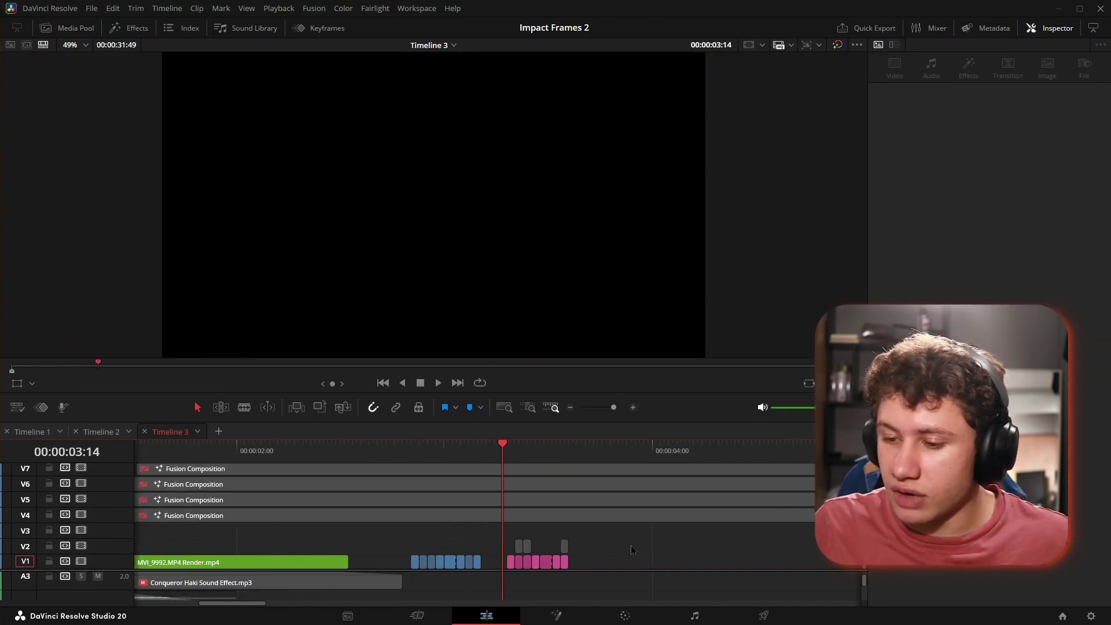
- Select a stacked Fusion Composition clip at 00:00:03:15 and open the speed-line composition on the Fusion page
{"action": "key", "text": "ctrl+equal"}
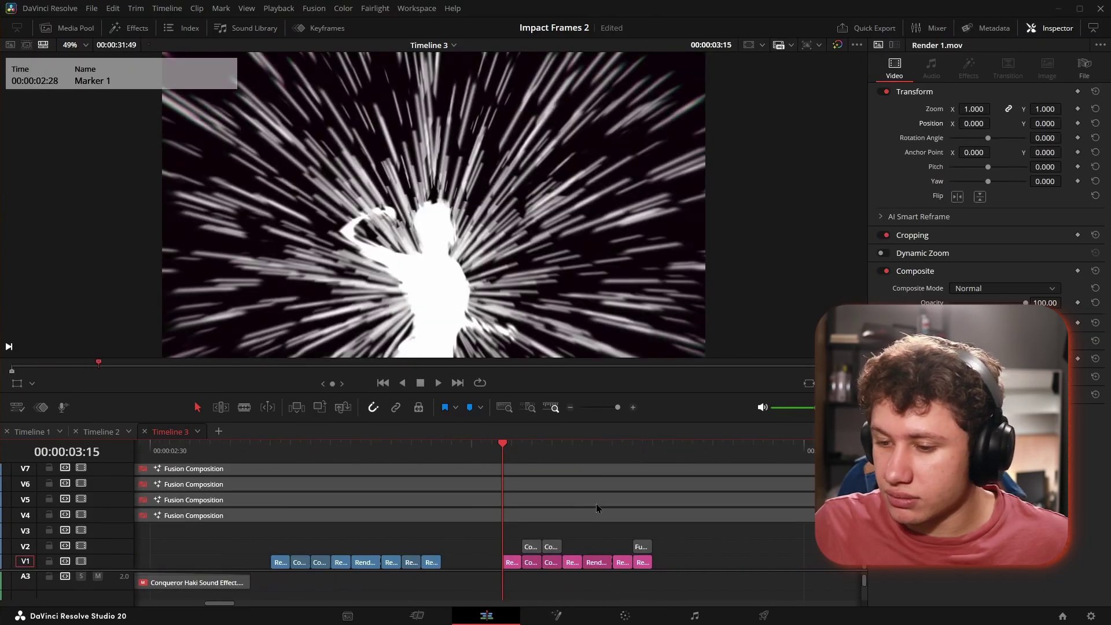
{"action": "left_click", "coordinate": [535, 474]}
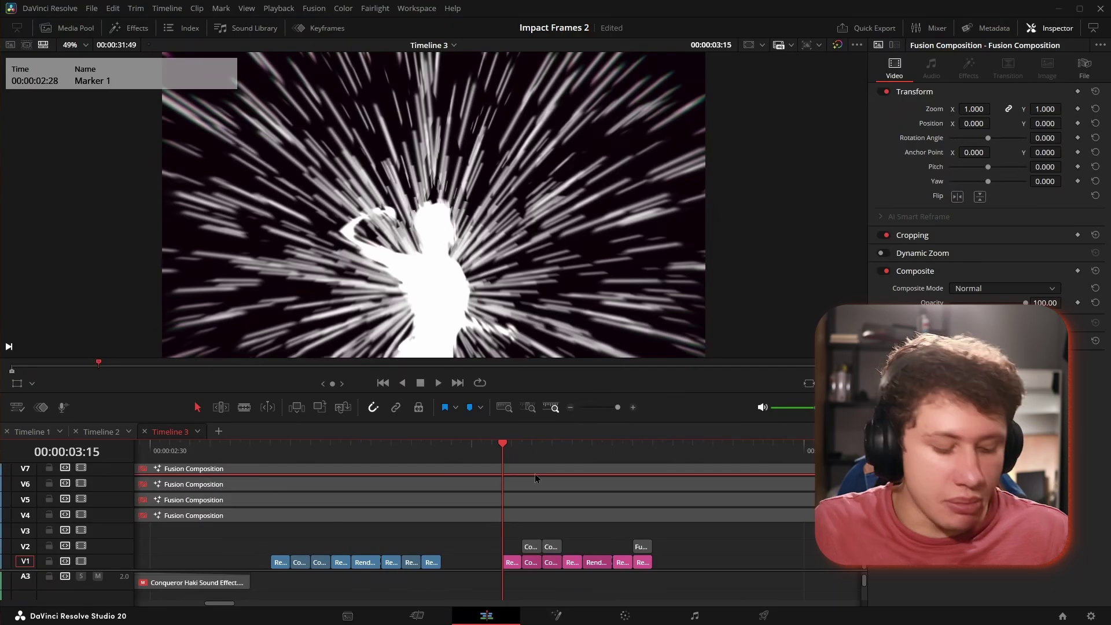
{"action": "key", "text": "shift+5"}
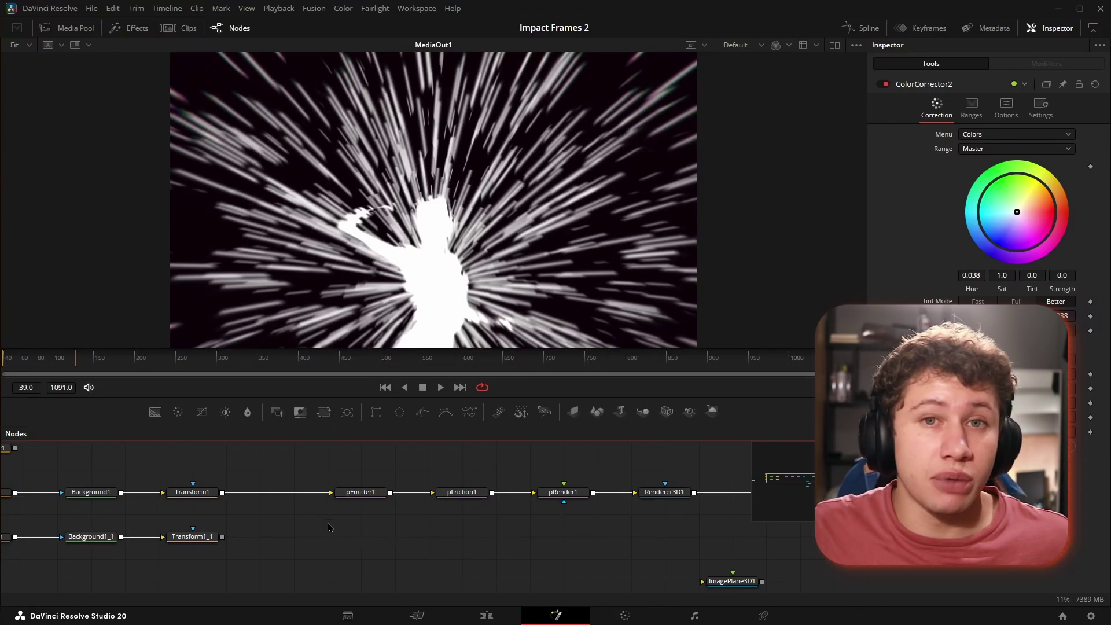
- Enable the dual viewer layout and show Background1 beside the MediaOut1 result
{"action": "left_click_drag", "start_coordinate": [319, 546], "coordinate": [474, 554]}
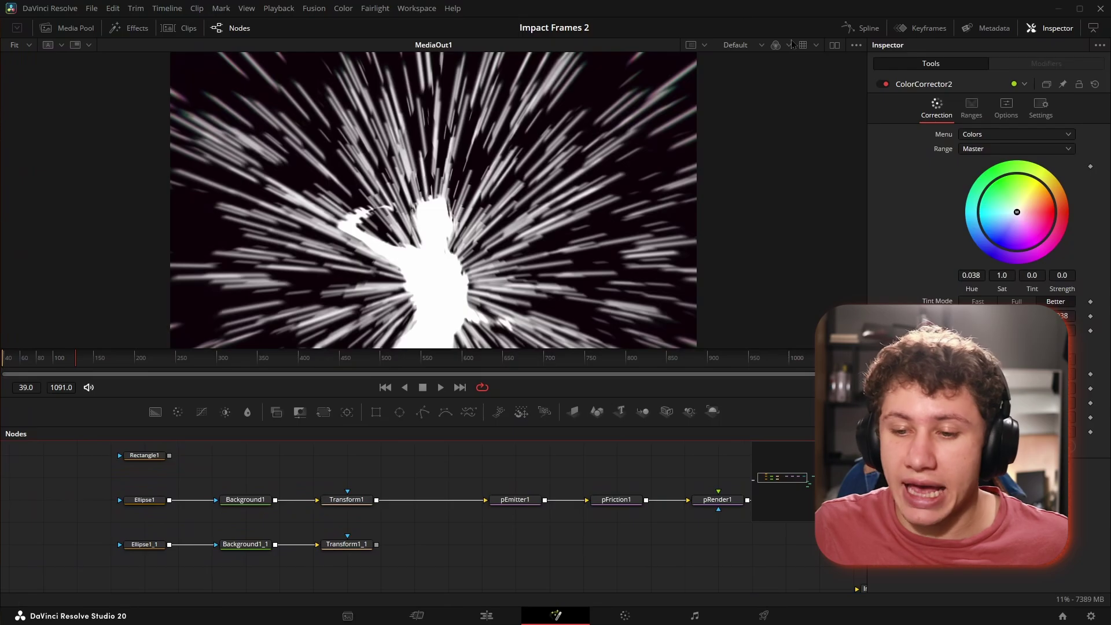
{"action": "left_click", "coordinate": [834, 45]}
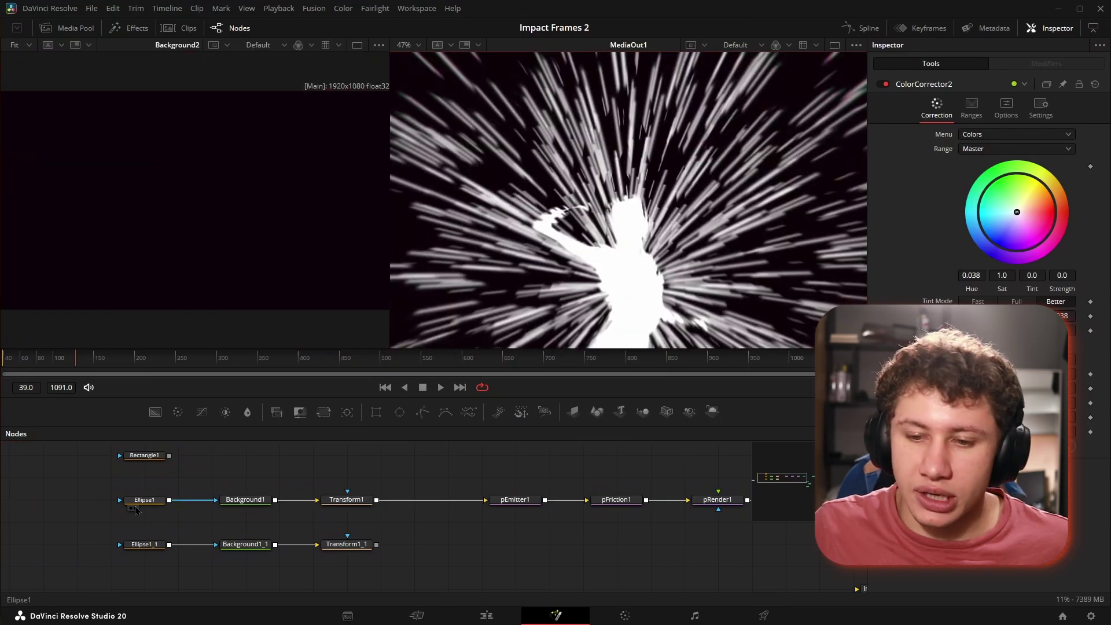
{"action": "left_click_drag", "start_coordinate": [248, 501], "coordinate": [211, 249]}
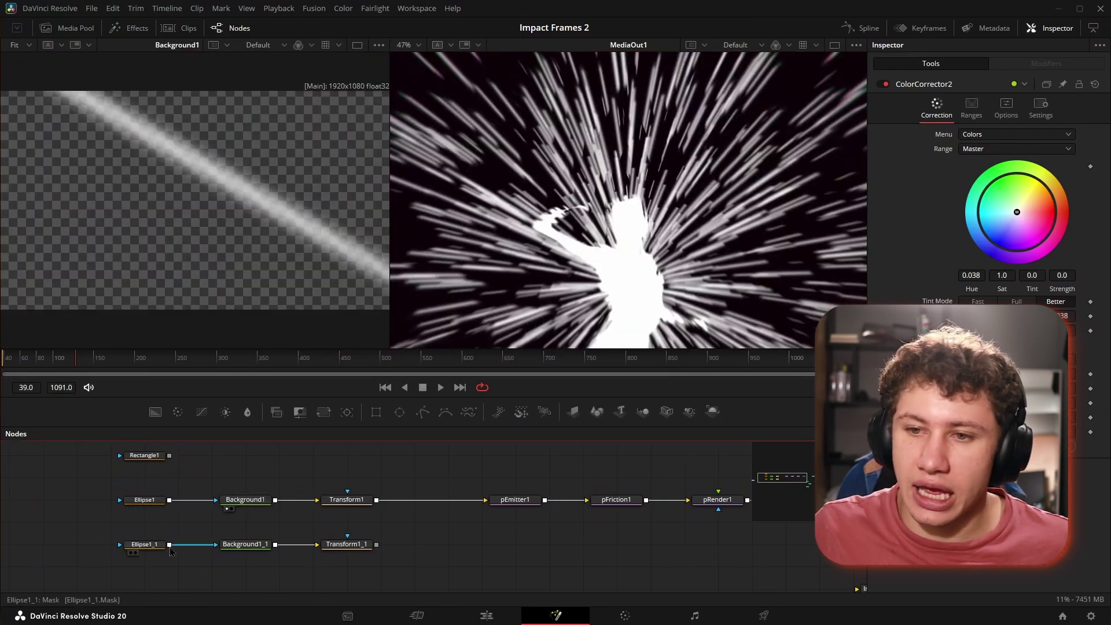
- Select the Ellipse1 mask and examine its full outline over the Background1 streak
{"action": "left_click", "coordinate": [144, 500]}
{"action": "scroll", "coordinate": [241, 278], "scroll_direction": "down", "scroll_amount": 3}
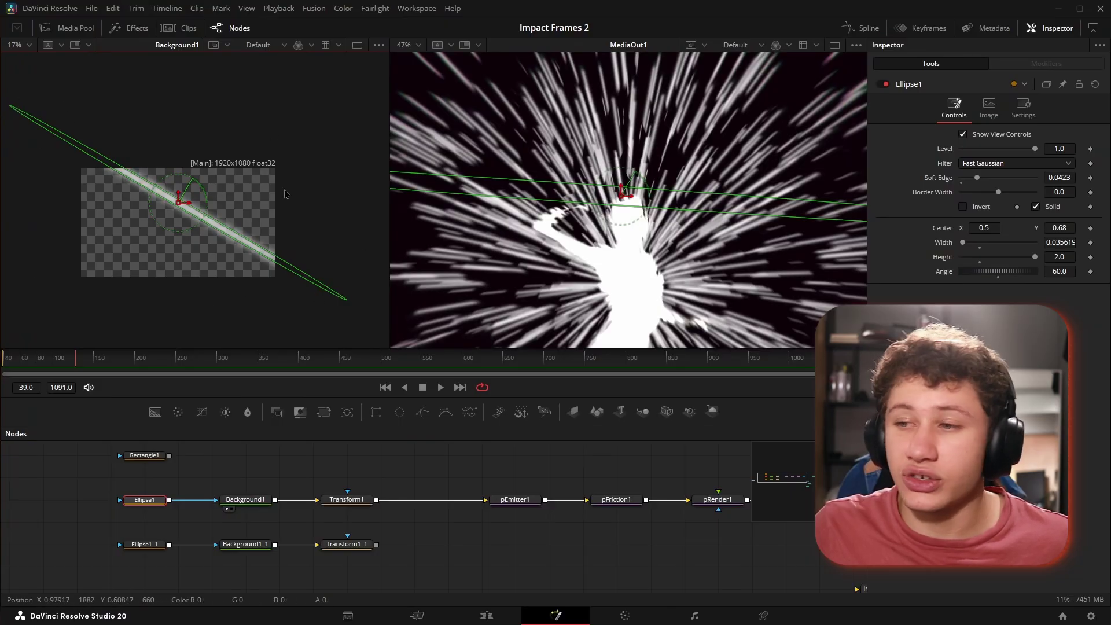
{"action": "left_click_drag", "start_coordinate": [205, 195], "coordinate": [249, 197]}
{"action": "left_click_drag", "start_coordinate": [281, 238], "coordinate": [258, 235]}
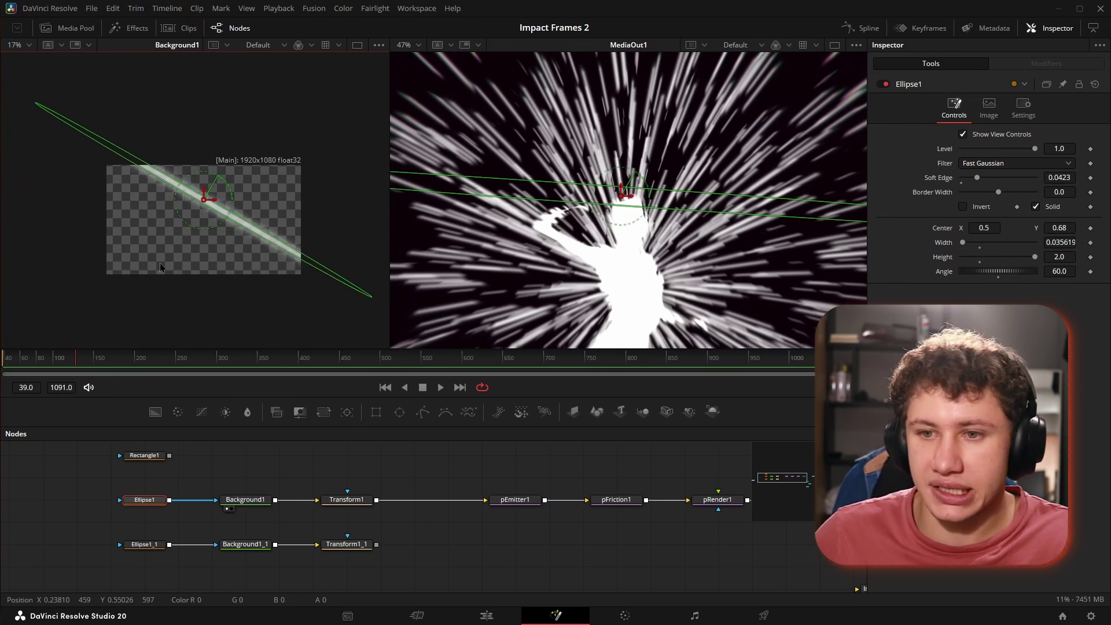
- Show Transform1 in the first viewer and the whole pRender1 particle burst in the second
{"action": "left_click", "coordinate": [235, 337]}
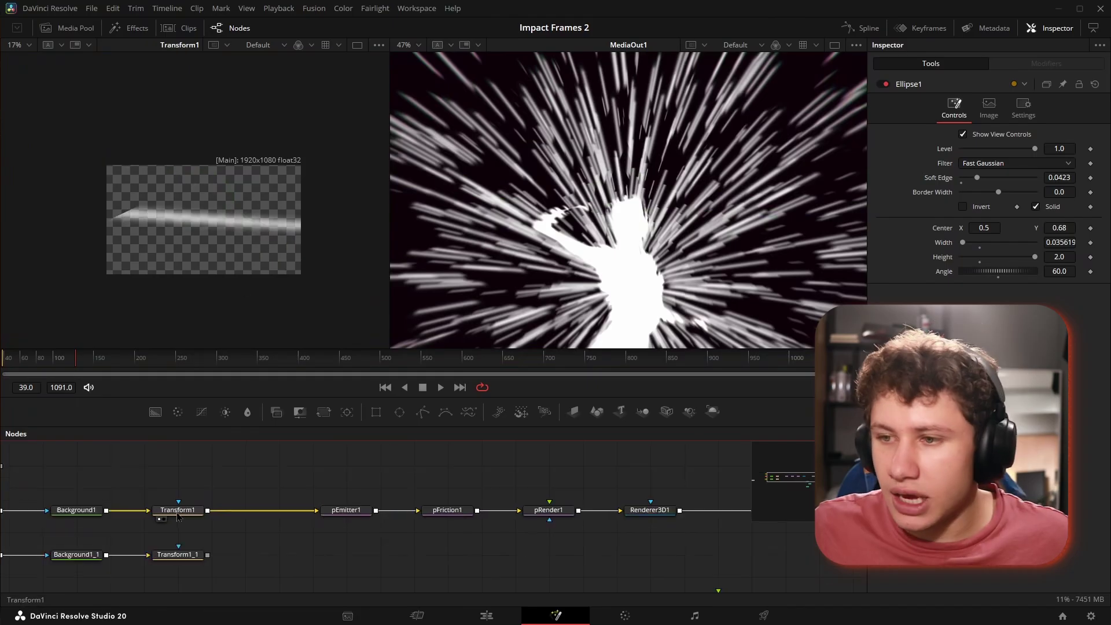
{"action": "left_click_drag", "start_coordinate": [351, 514], "coordinate": [520, 272]}
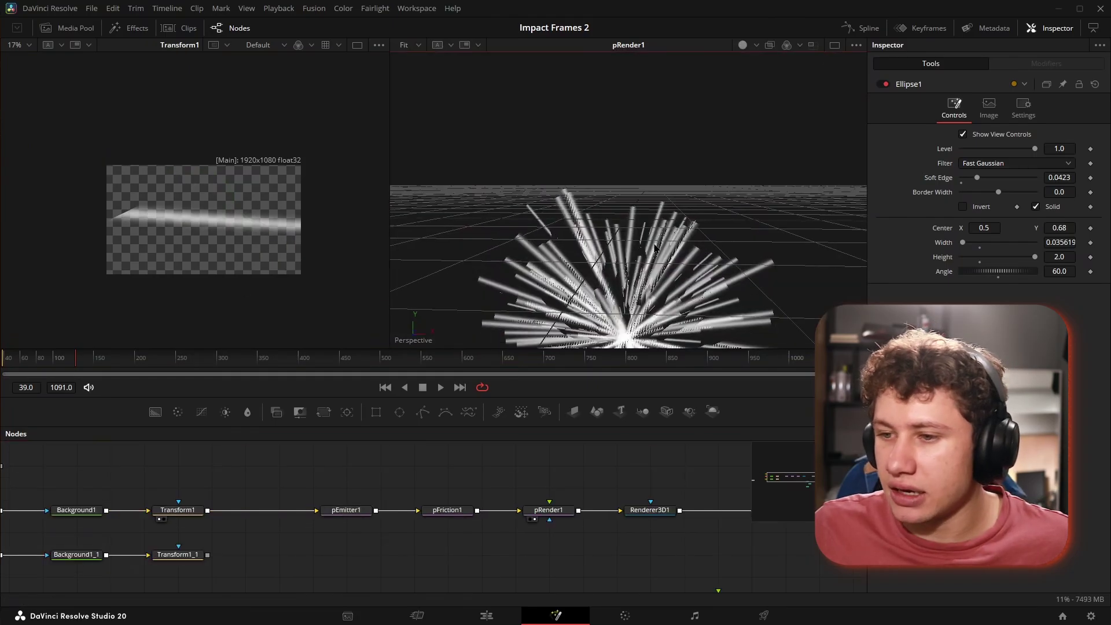
{"action": "left_click_drag", "start_coordinate": [655, 246], "coordinate": [655, 123]}
- Detach Transform1 from between Background1 and pEmitter1 and inspect the particle burst without it
{"action": "left_click_drag", "start_coordinate": [186, 512], "coordinate": [219, 483]}
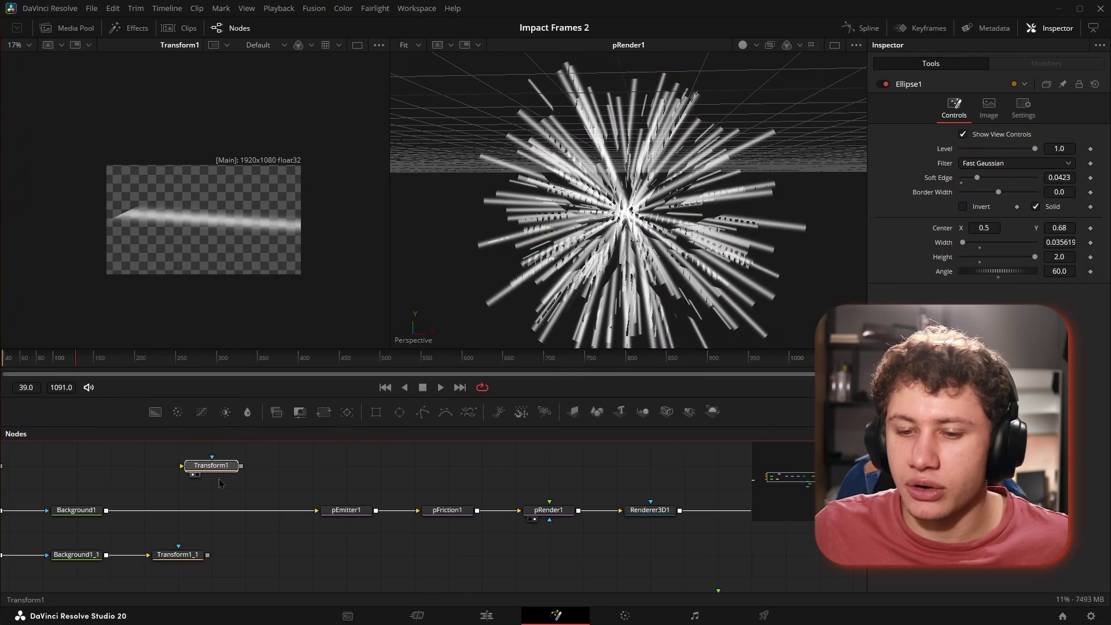
{"action": "mouse_move", "coordinate": [600, 174]}
{"action": "left_mouse_down"}
{"action": "mouse_move", "coordinate": [586, 214]}
{"action": "mouse_move", "coordinate": [584, 165]}
{"action": "left_mouse_up"}
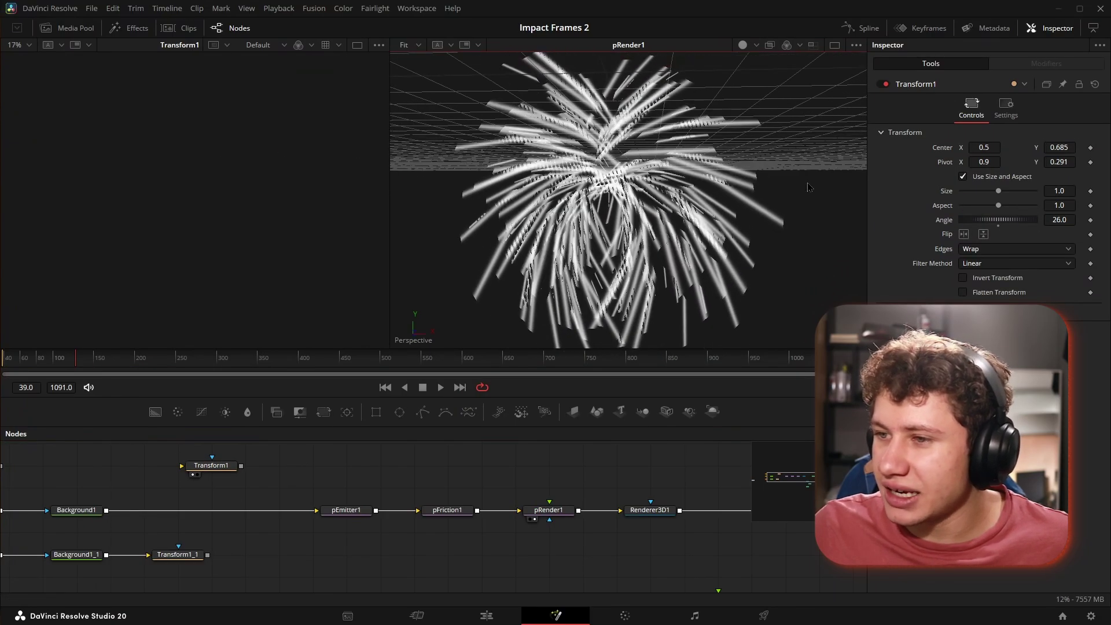
{"action": "mouse_move", "coordinate": [669, 185]}
{"action": "left_mouse_down"}
{"action": "mouse_move", "coordinate": [678, 223]}
{"action": "mouse_move", "coordinate": [680, 201]}
{"action": "left_mouse_up"}
{"action": "left_click", "coordinate": [440, 514]}
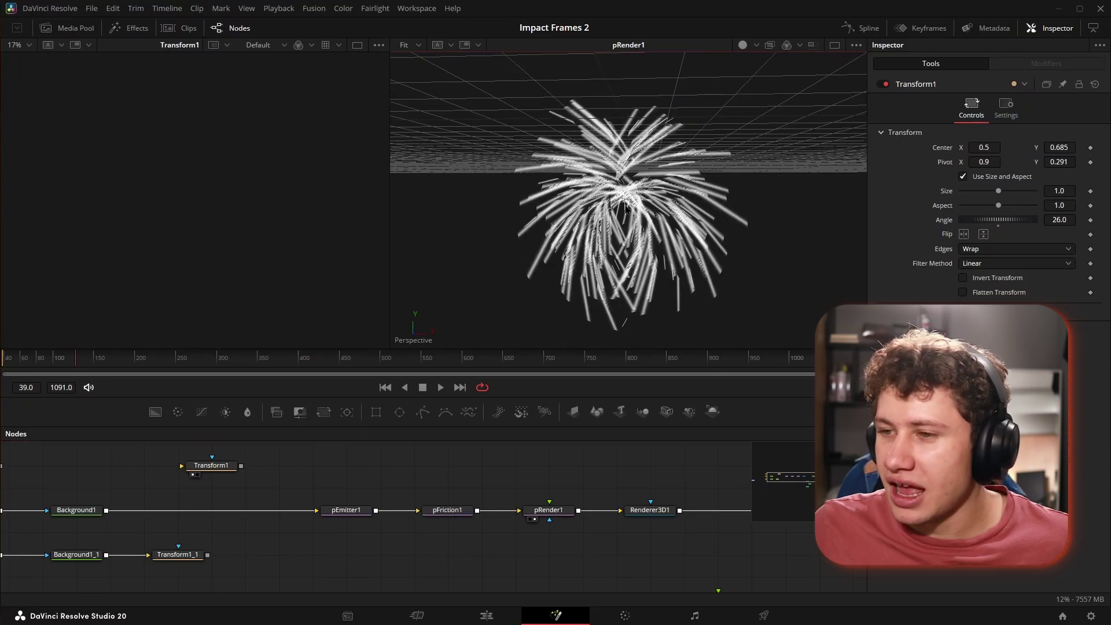
- Examine the misaligned particles in pRender1 and reconnect Transform1 between Background1 and pEmitter1
{"action": "left_click_drag", "start_coordinate": [625, 209], "coordinate": [617, 244]}
{"action": "right_click", "coordinate": [617, 245]}
{"action": "left_click", "coordinate": [346, 483]}
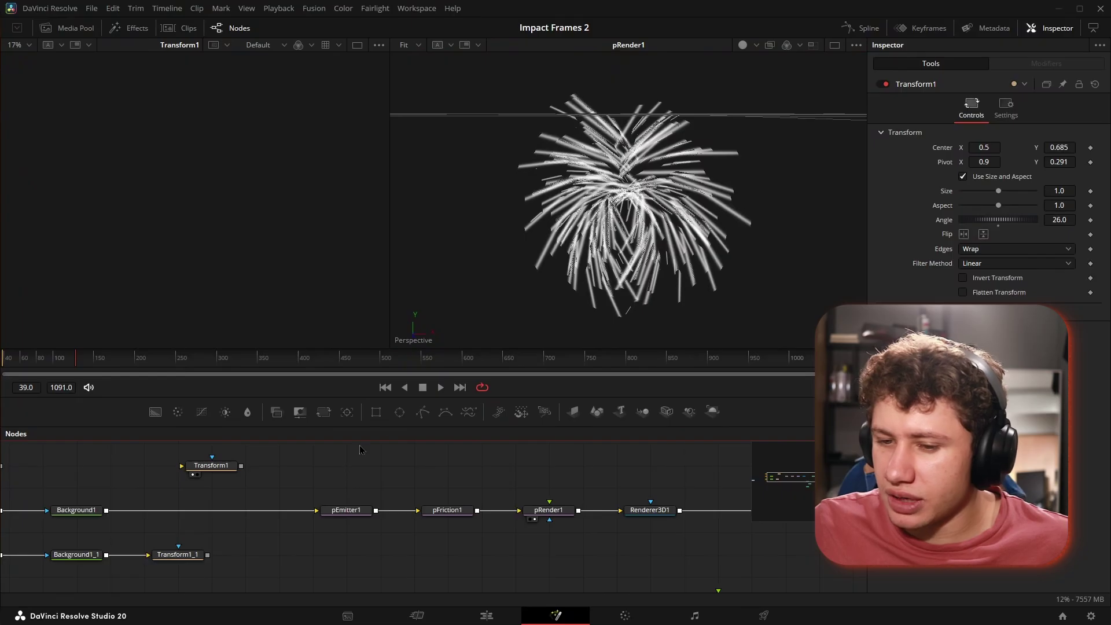
{"action": "left_click_drag", "start_coordinate": [202, 470], "coordinate": [236, 514]}
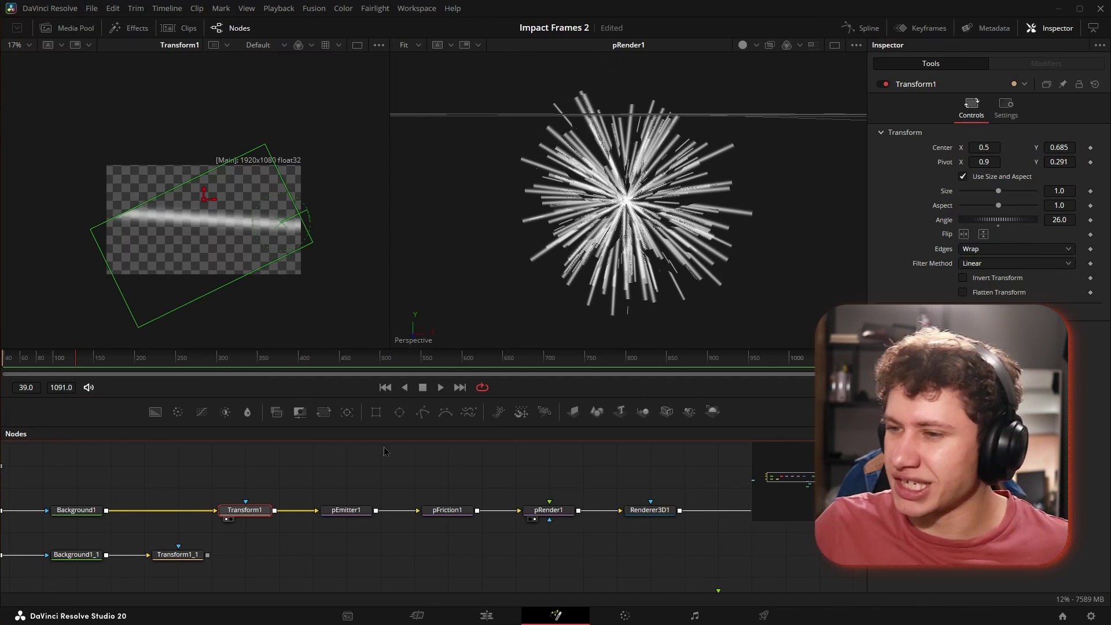
- Examine the Region settings of pEmitter1 and the friction settings of pFriction1
{"action": "left_click", "coordinate": [363, 511]}
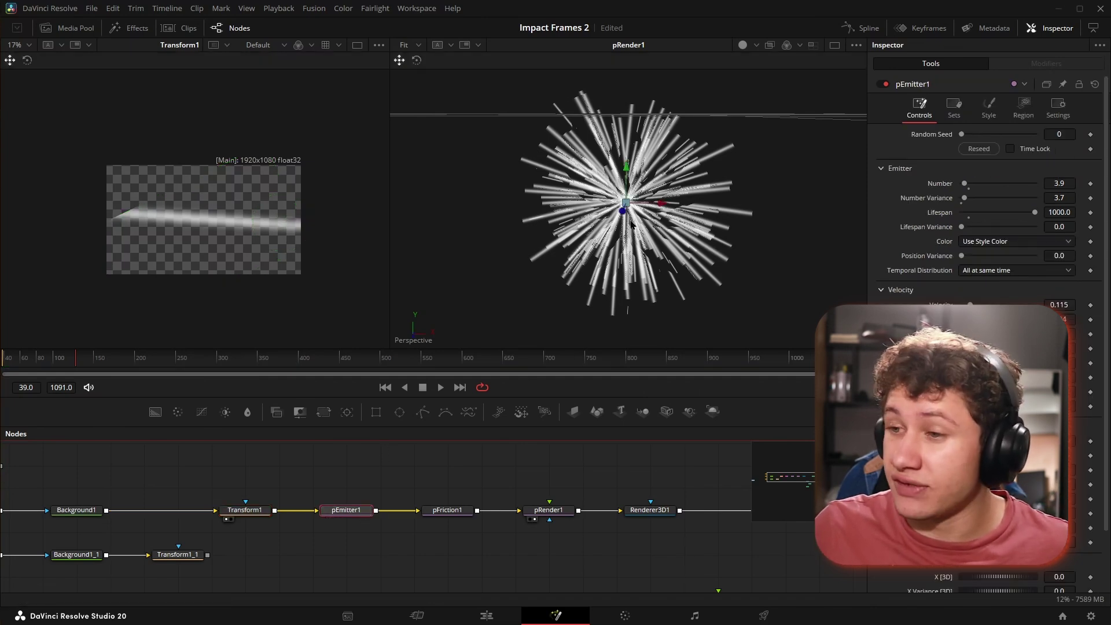
{"action": "left_click", "coordinate": [1024, 110]}
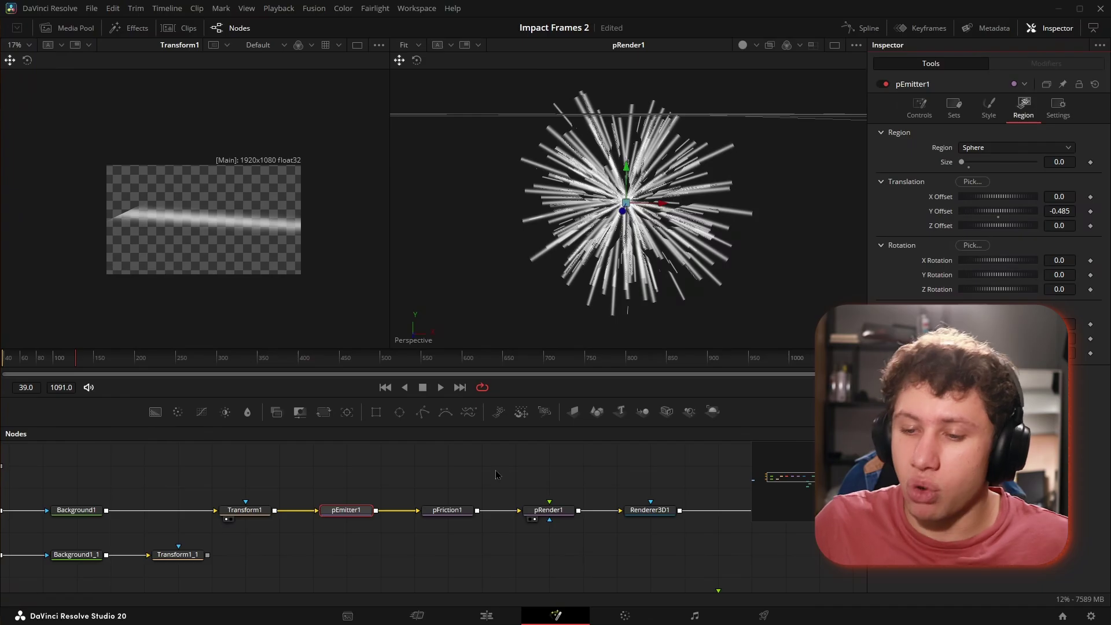
{"action": "left_click", "coordinate": [446, 511]}
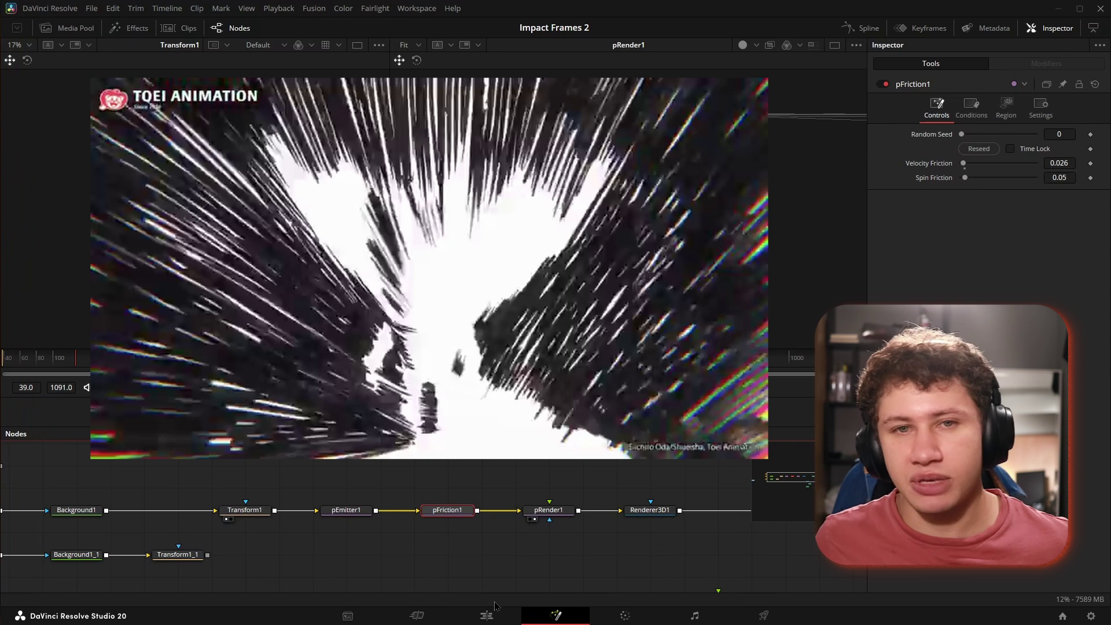
{"action": "left_click", "coordinate": [358, 511]}
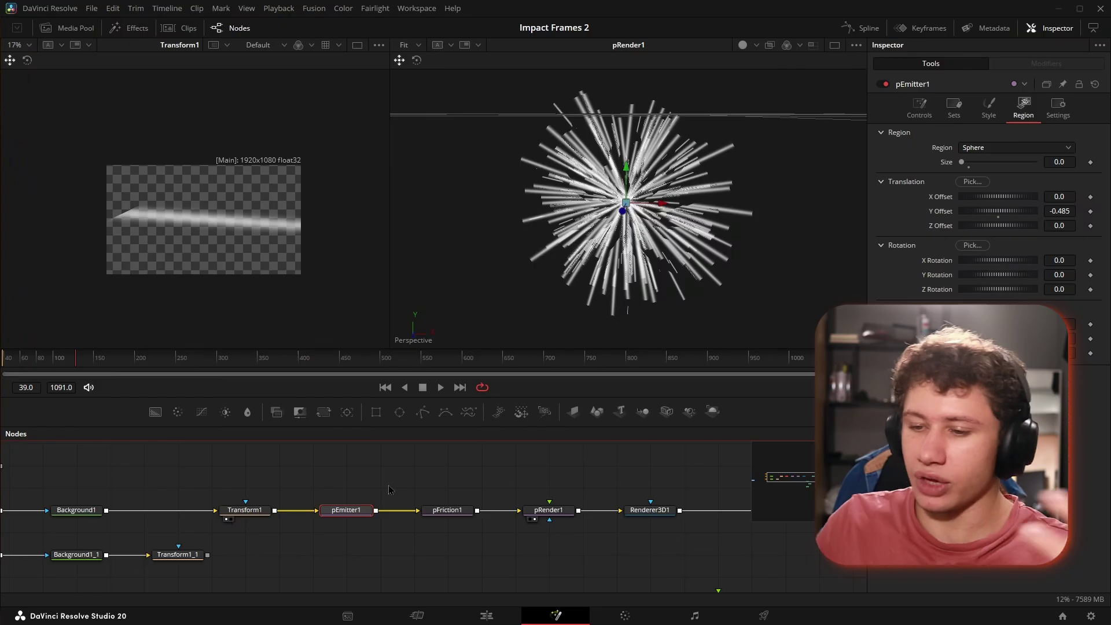
- Show Renderer3D1 and TimeStretcher1 in the second viewer, check the stretcher's source time, and scrub the timeline to inspect the frozen burst
{"action": "left_click_drag", "start_coordinate": [649, 510], "coordinate": [608, 284]}
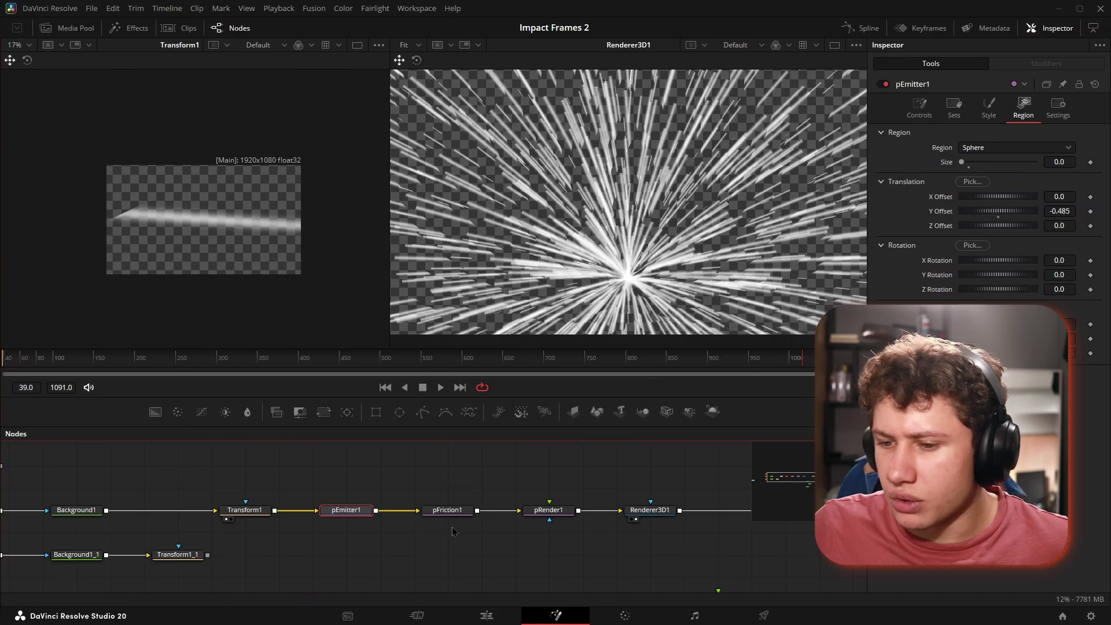
{"action": "scroll", "coordinate": [453, 531], "scroll_direction": "right", "scroll_amount": 10}
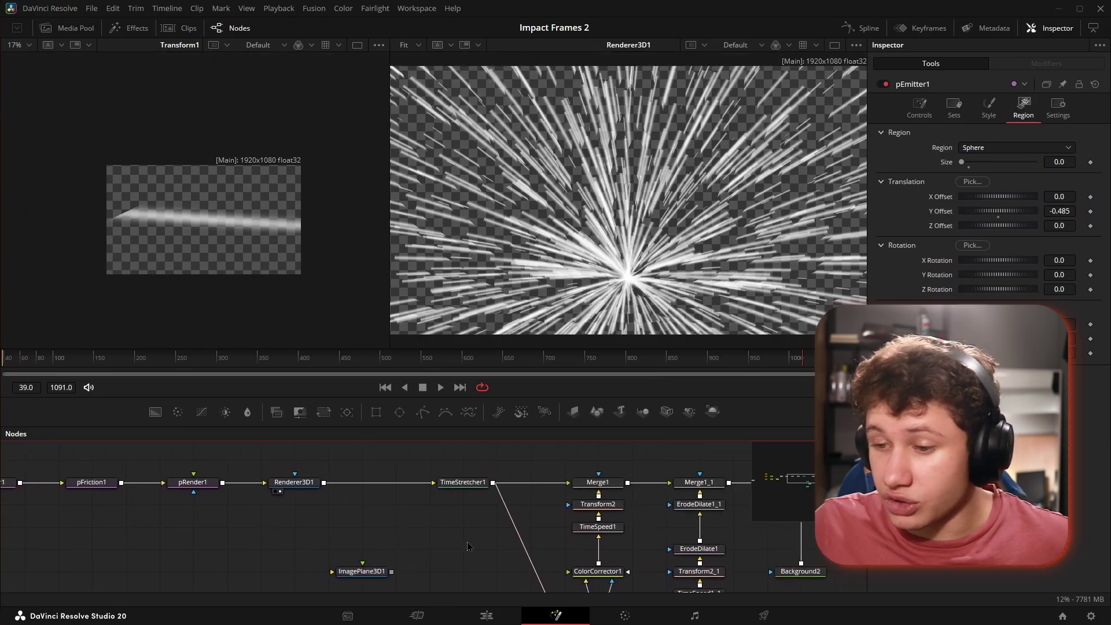
{"action": "left_click", "coordinate": [469, 484]}
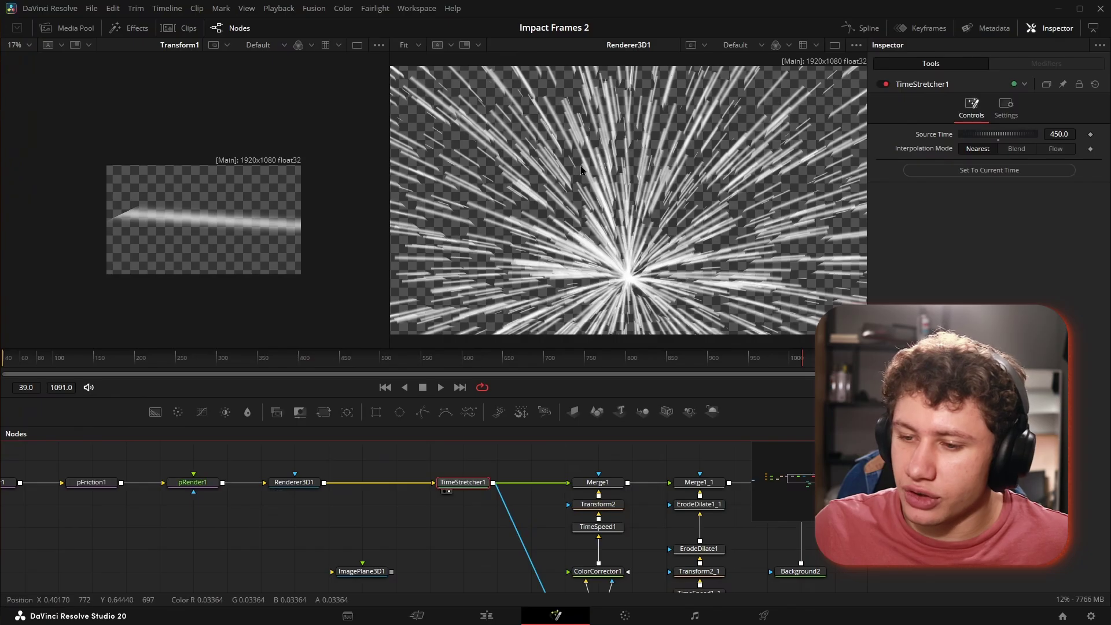
{"action": "key", "text": "2"}
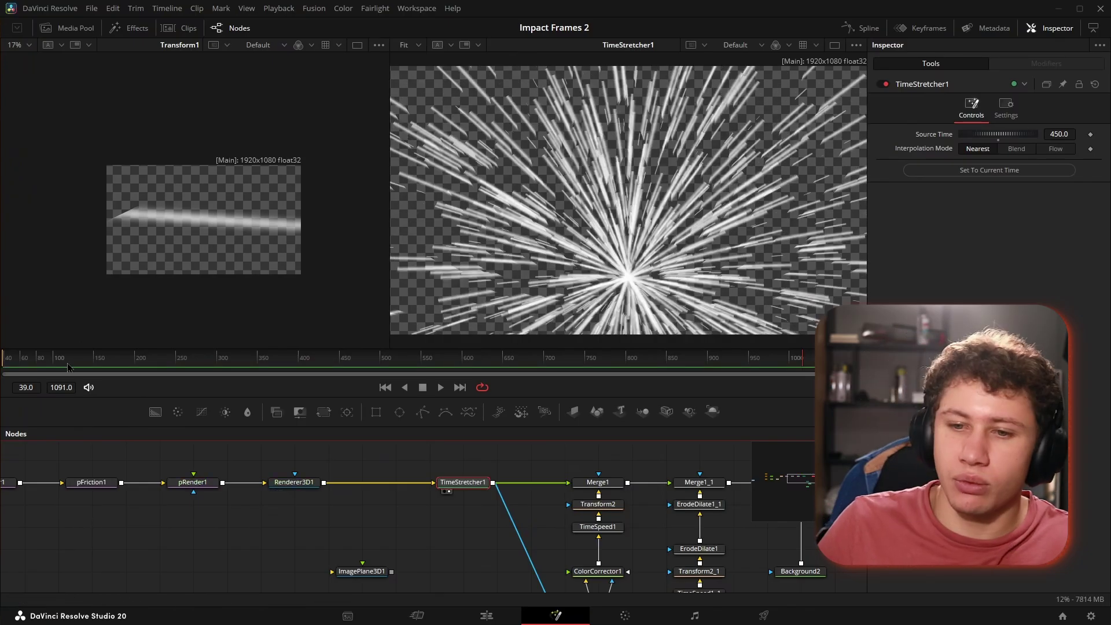
{"action": "left_click_drag", "start_coordinate": [70, 360], "coordinate": [675, 358]}
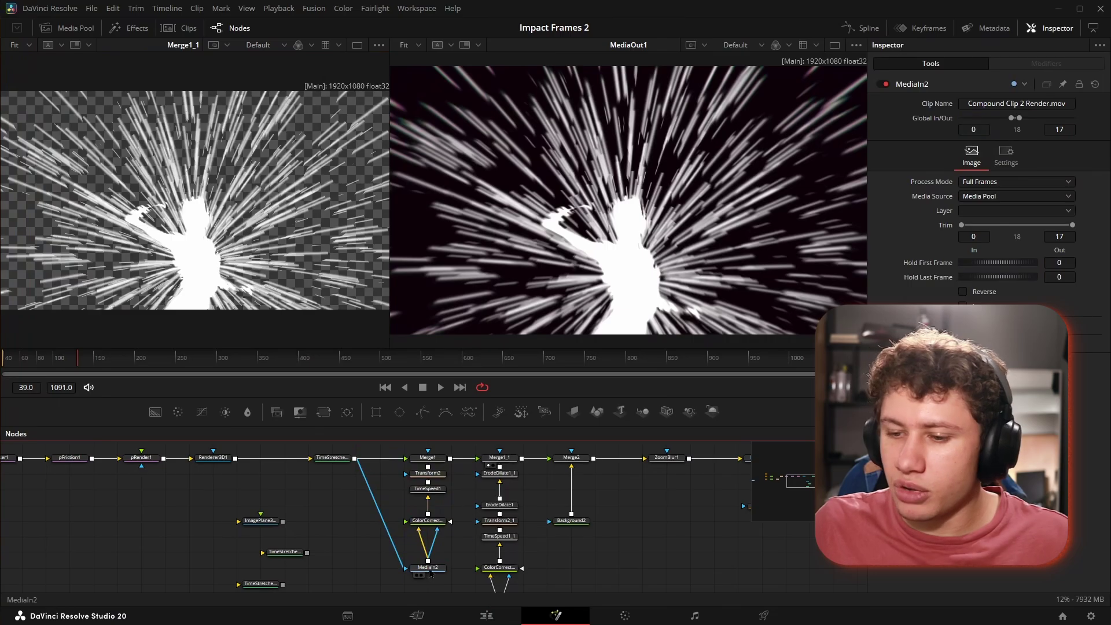
- View MediaIn2, TimeSpeed1 and Merge1, and select the node branch from MediaIn2 up to Merge1
{"action": "key", "text": "2"}
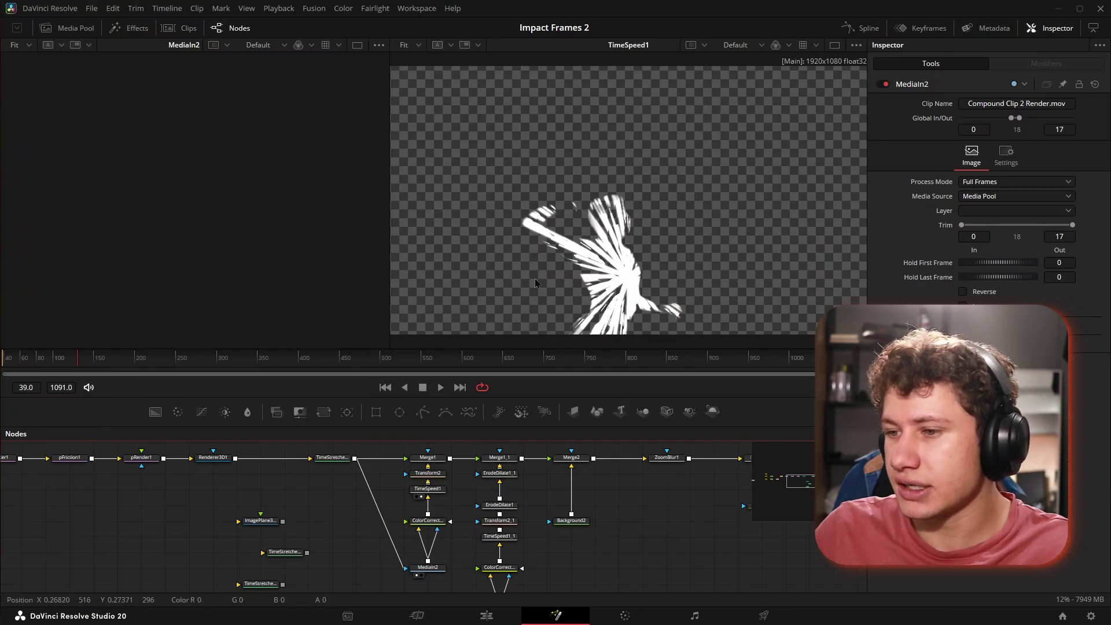
{"action": "left_click", "coordinate": [421, 465]}
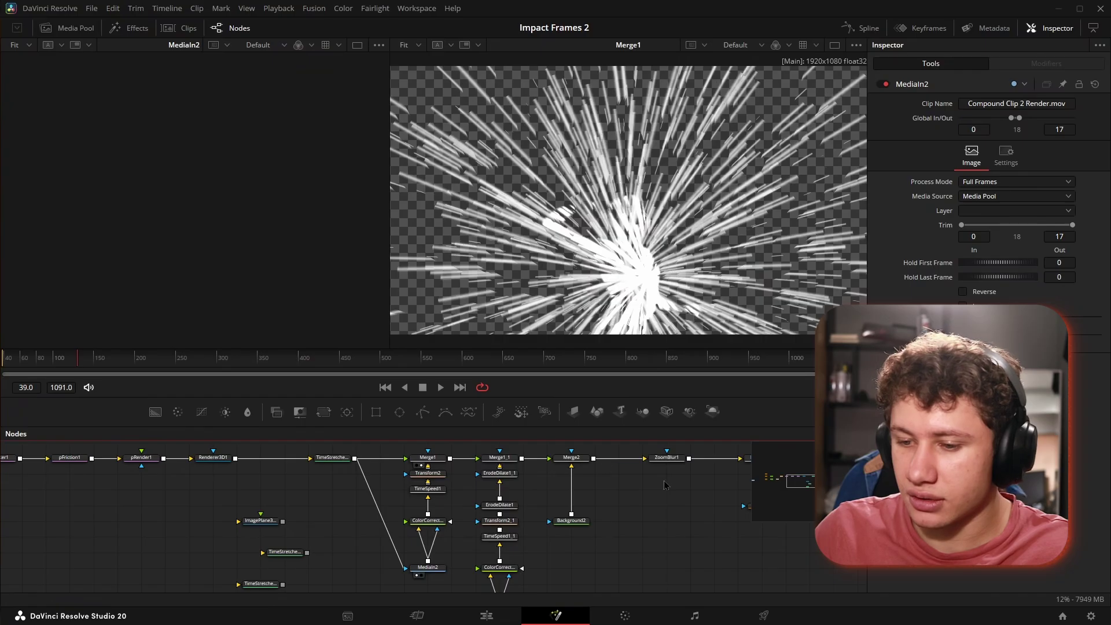
{"action": "left_click_drag", "start_coordinate": [697, 518], "coordinate": [539, 549]}
{"action": "left_click_drag", "start_coordinate": [475, 537], "coordinate": [494, 497]}
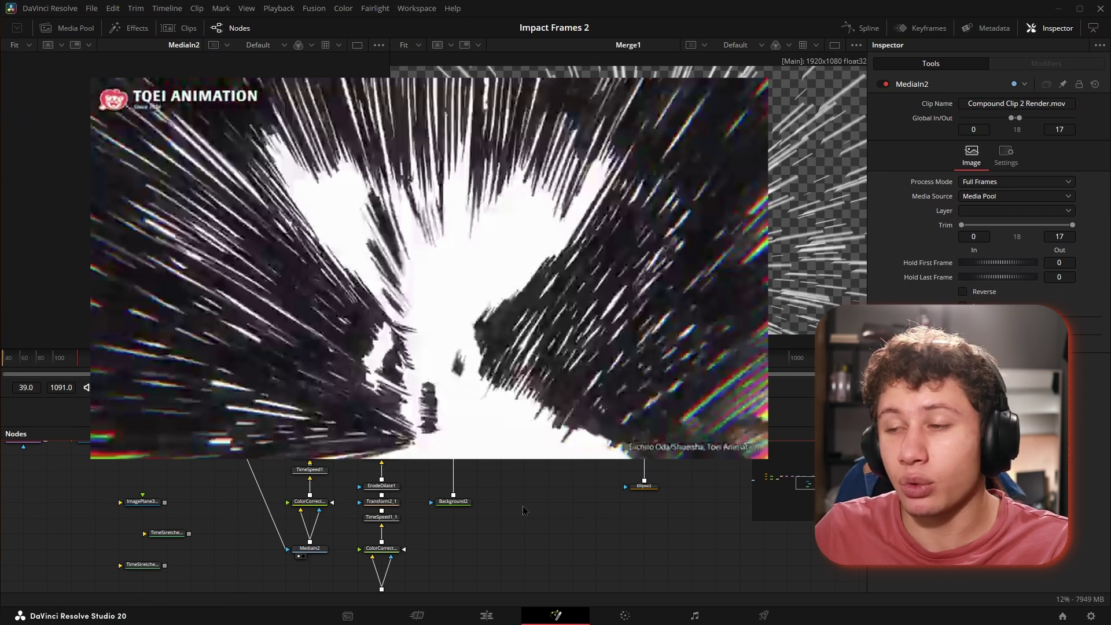
{"action": "mouse_move", "coordinate": [430, 549]}
{"action": "left_mouse_down"}
{"action": "mouse_move", "coordinate": [439, 531]}
{"action": "mouse_move", "coordinate": [424, 543]}
{"action": "mouse_move", "coordinate": [429, 565]}
{"action": "left_mouse_up"}
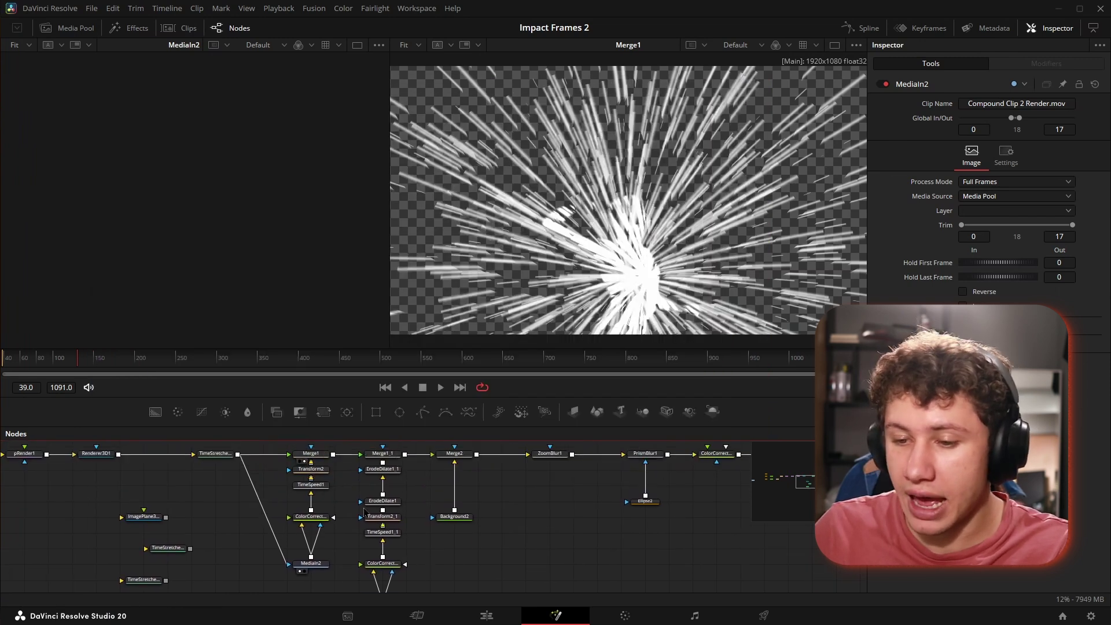
{"action": "left_click_drag", "start_coordinate": [269, 464], "coordinate": [349, 584]}
{"action": "scroll", "coordinate": [376, 550], "scroll_direction": "down", "scroll_amount": 1}
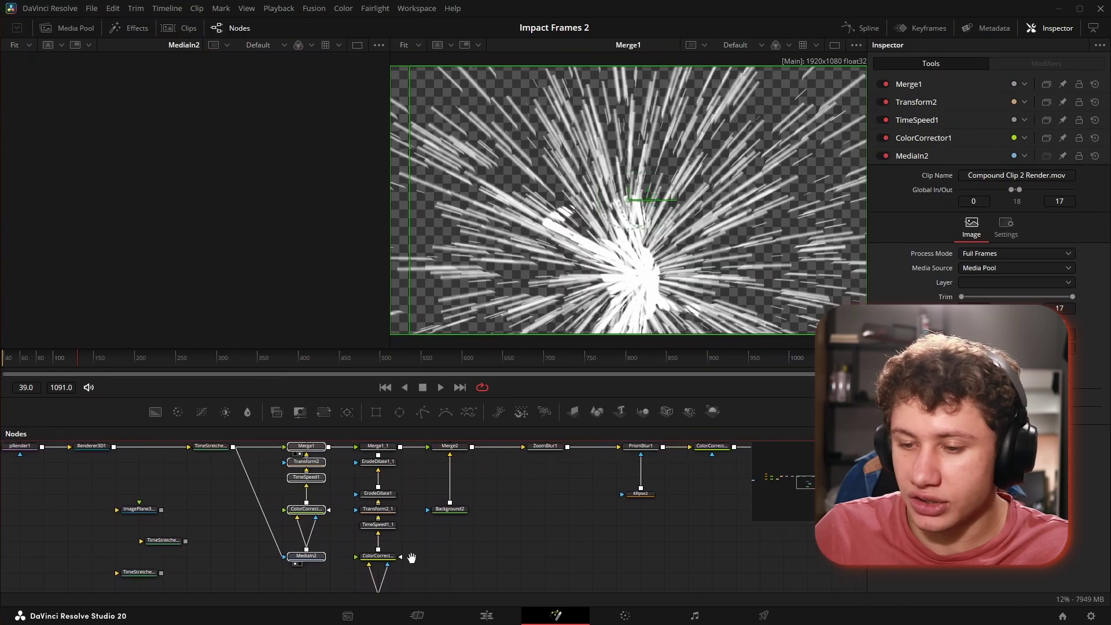
- Select ErodeDilate1_1 and compare its silhouette with the output of ErodeDilate1 in the second viewer
{"action": "left_click", "coordinate": [389, 472]}
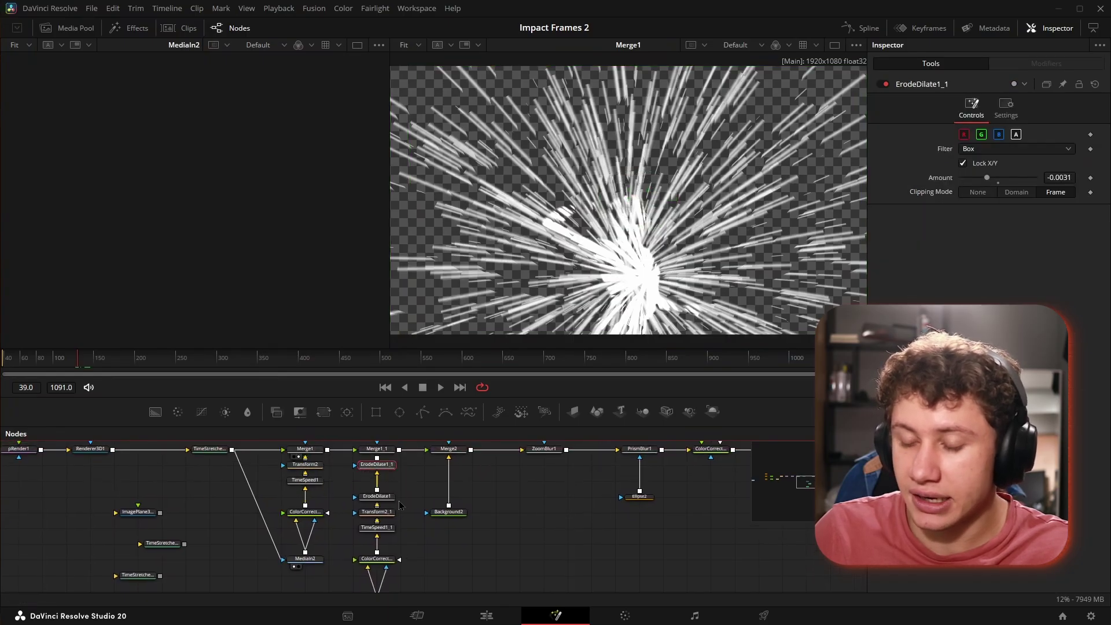
{"action": "scroll", "coordinate": [393, 491], "scroll_direction": "up", "scroll_amount": 1}
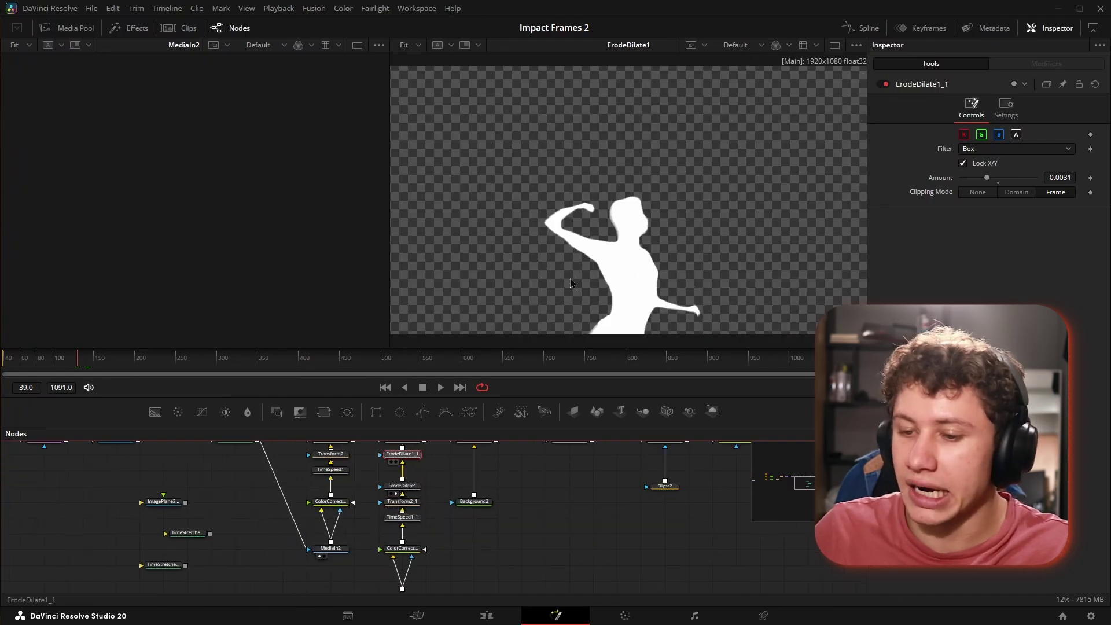
{"action": "key", "text": "2"}
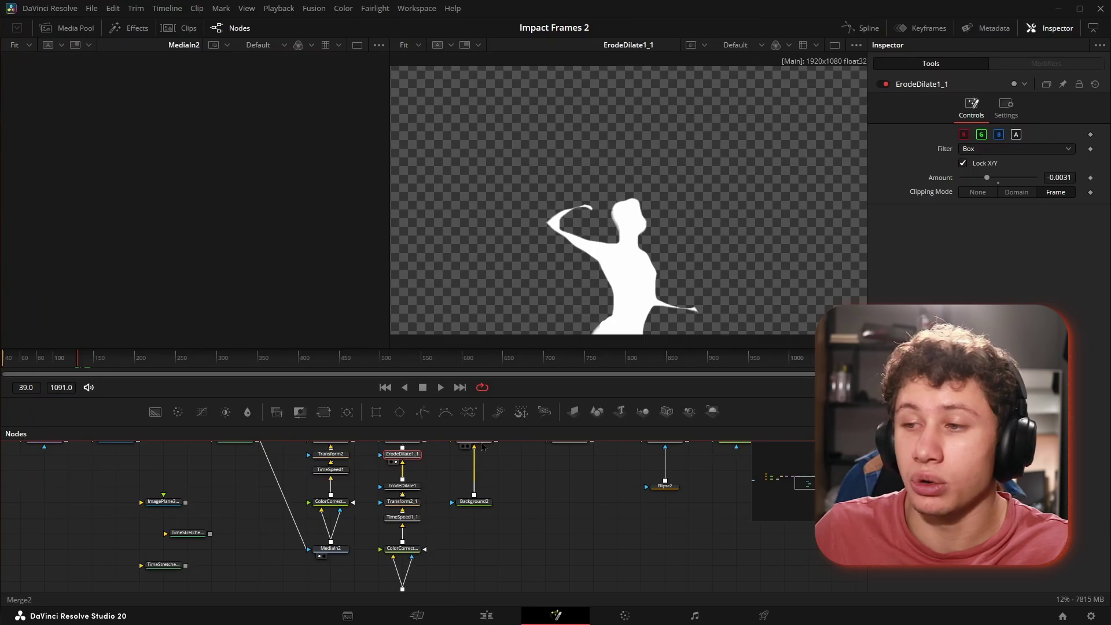
- Step the second viewer through Merge1, Merge1_1 and Merge2 to examine how the silhouette and background are layered
{"action": "left_click_drag", "start_coordinate": [481, 453], "coordinate": [451, 492]}
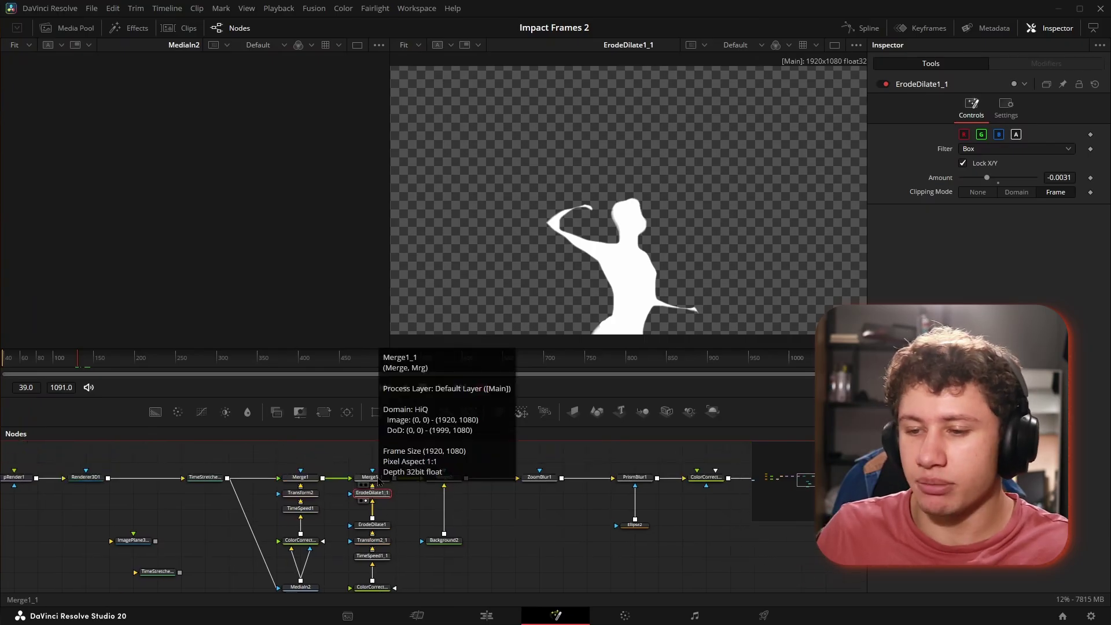
{"action": "key", "text": "2"}
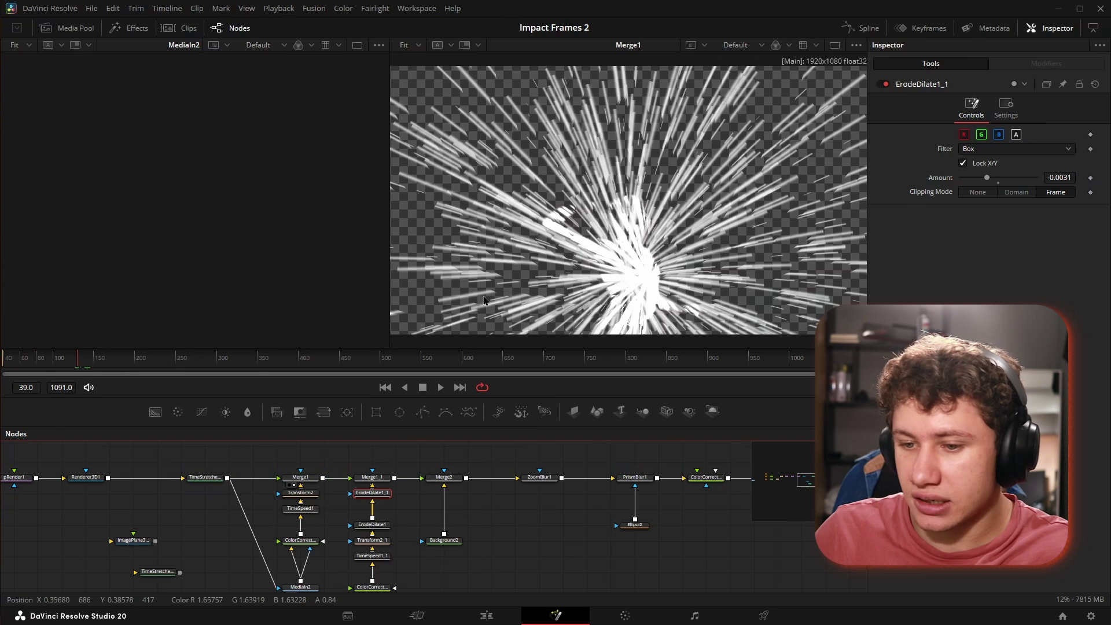
{"action": "key", "text": "2"}
{"action": "scroll", "coordinate": [585, 503], "scroll_direction": "down", "scroll_amount": 1}
{"action": "scroll", "coordinate": [585, 504], "scroll_direction": "right", "scroll_amount": 3}
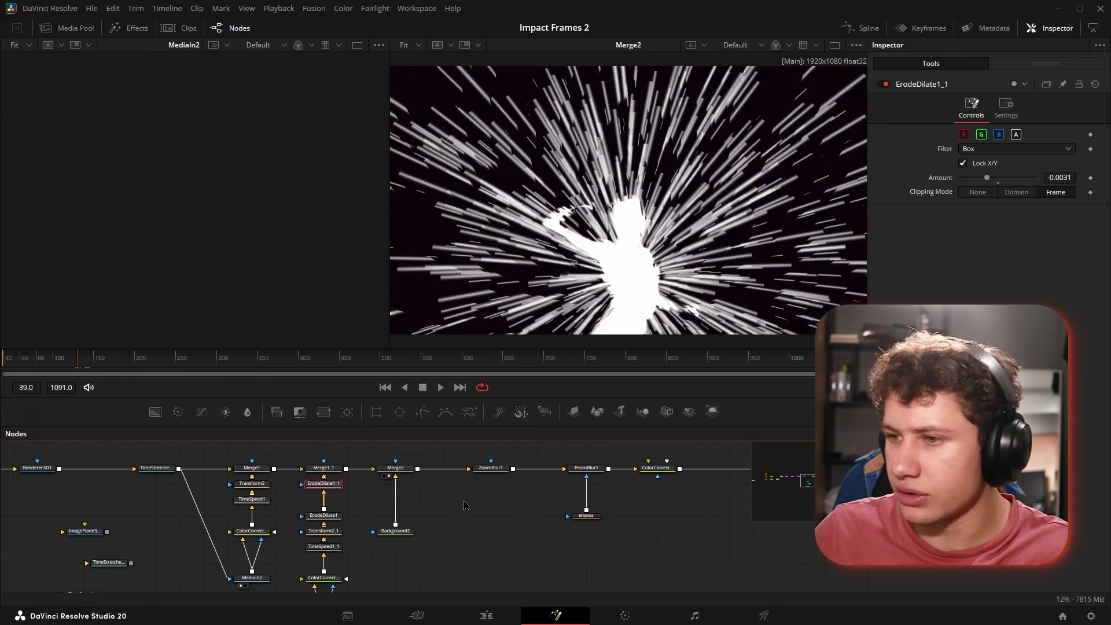
- View ZoomBlur1, PrismBlur1 and the color corrector before MediaOut1 to examine the finishing effects
{"action": "scroll", "coordinate": [465, 505], "scroll_direction": "right", "scroll_amount": 5}
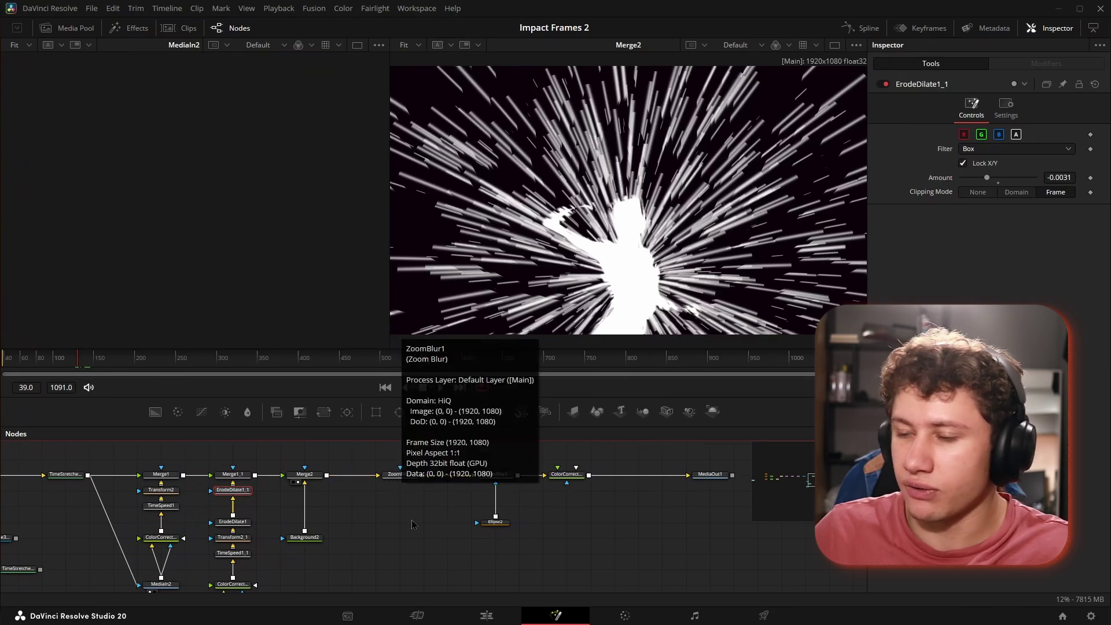
{"action": "left_click_drag", "start_coordinate": [486, 361], "coordinate": [552, 324]}
{"action": "left_click_drag", "start_coordinate": [640, 509], "coordinate": [566, 502]}
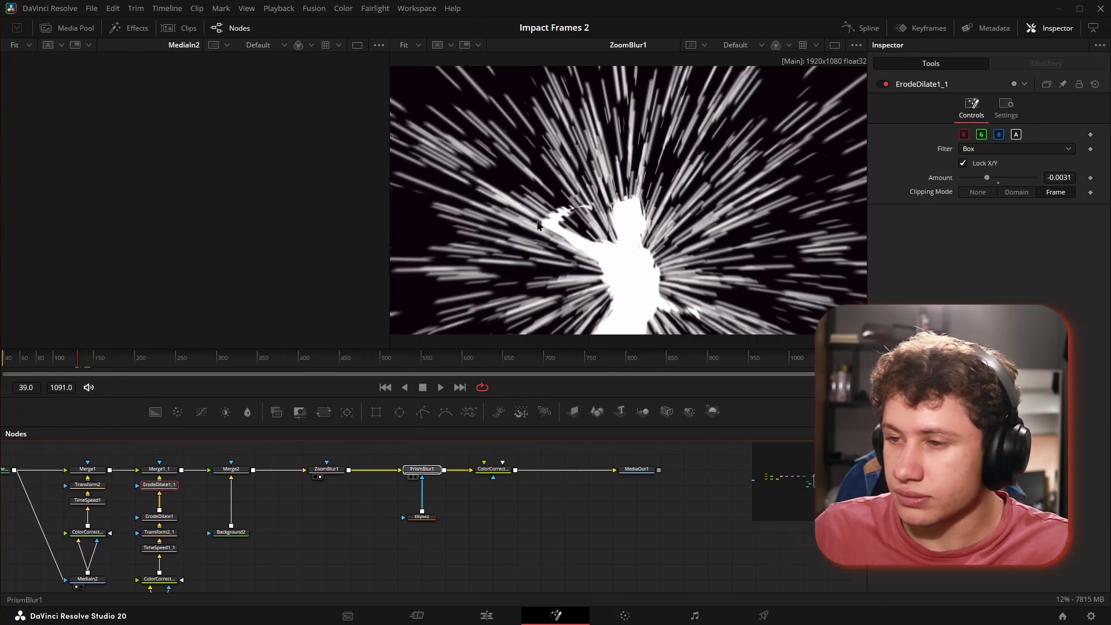
{"action": "left_click_drag", "start_coordinate": [538, 225], "coordinate": [538, 226]}
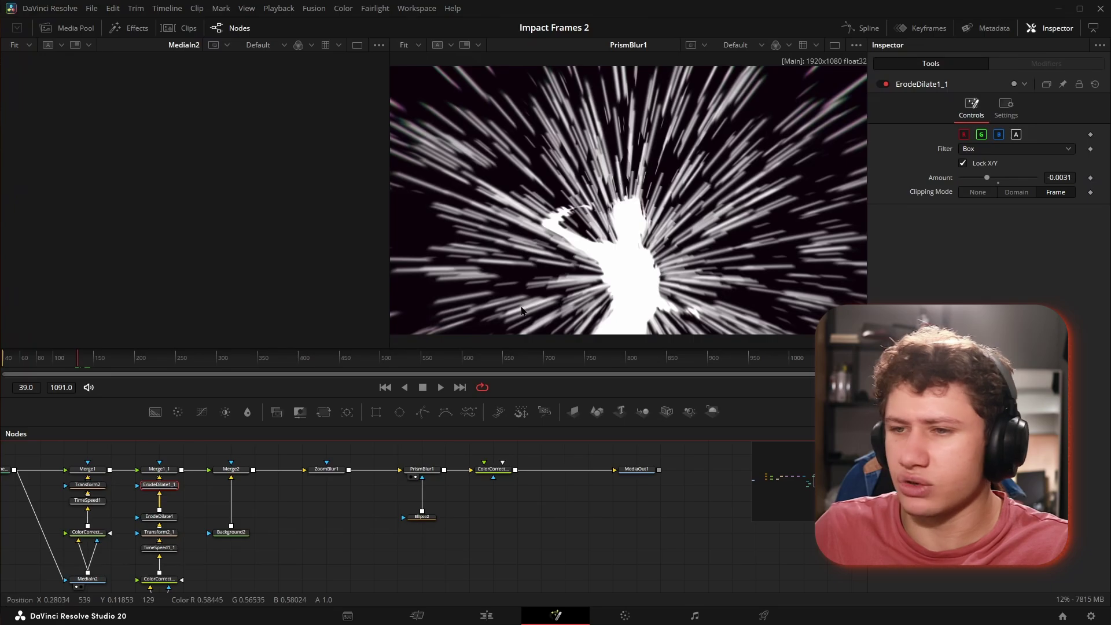
{"action": "left_click_drag", "start_coordinate": [559, 511], "coordinate": [523, 519]}
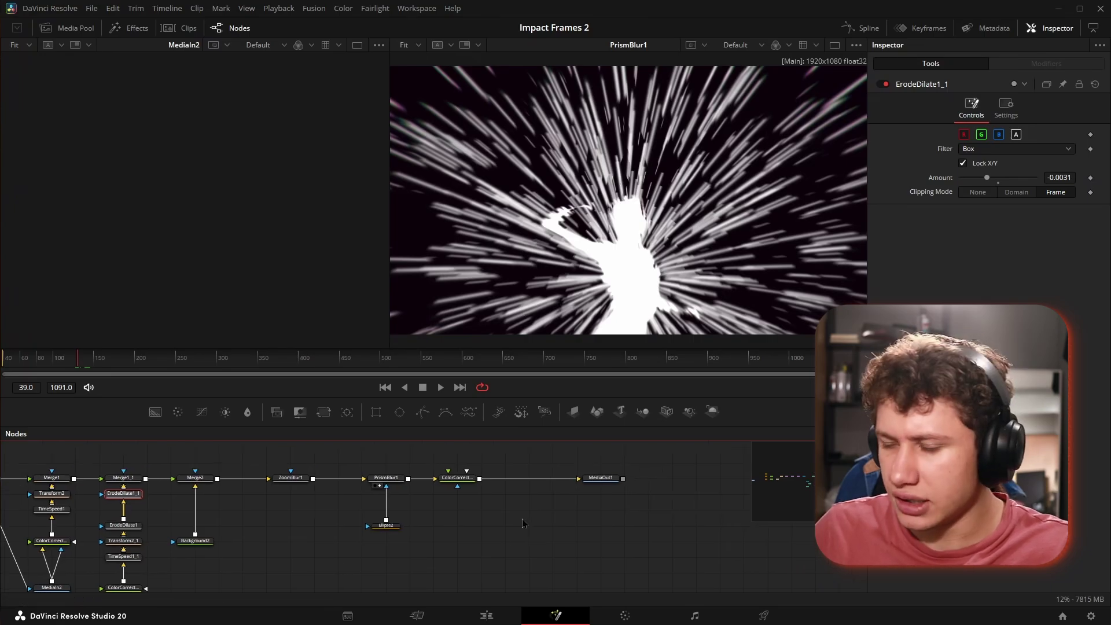
{"action": "left_click_drag", "start_coordinate": [467, 478], "coordinate": [544, 243]}
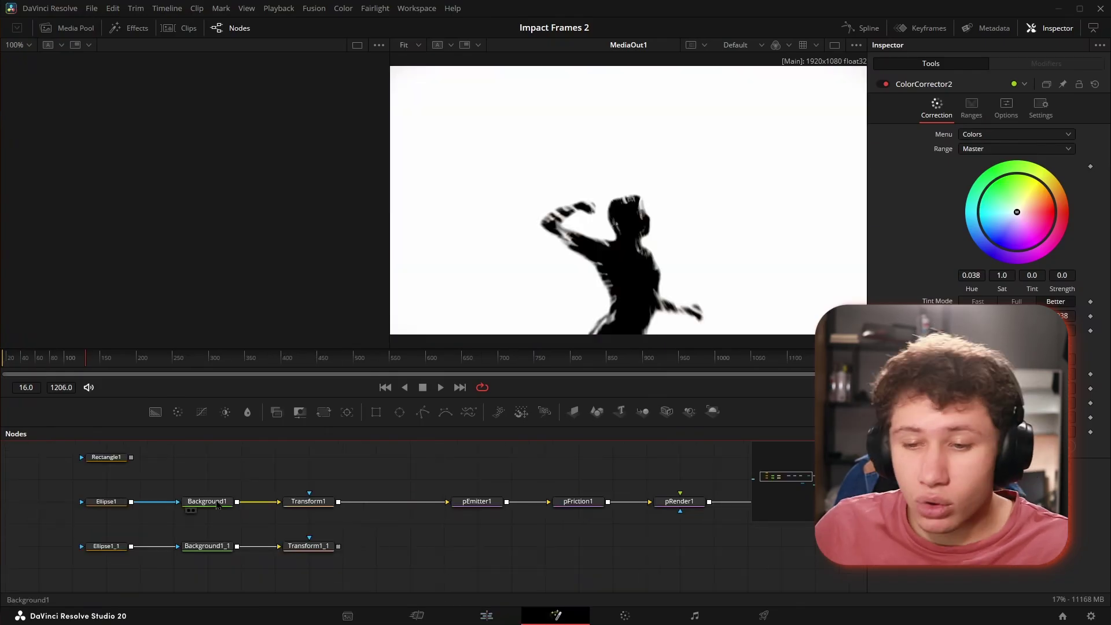
- In the black-silhouette composition, show Ellipse1 in the first viewer and view Background1, Transform1 and pRender1 in the second
{"action": "left_click_drag", "start_coordinate": [217, 502], "coordinate": [553, 268]}
{"action": "left_click_drag", "start_coordinate": [102, 504], "coordinate": [195, 231]}
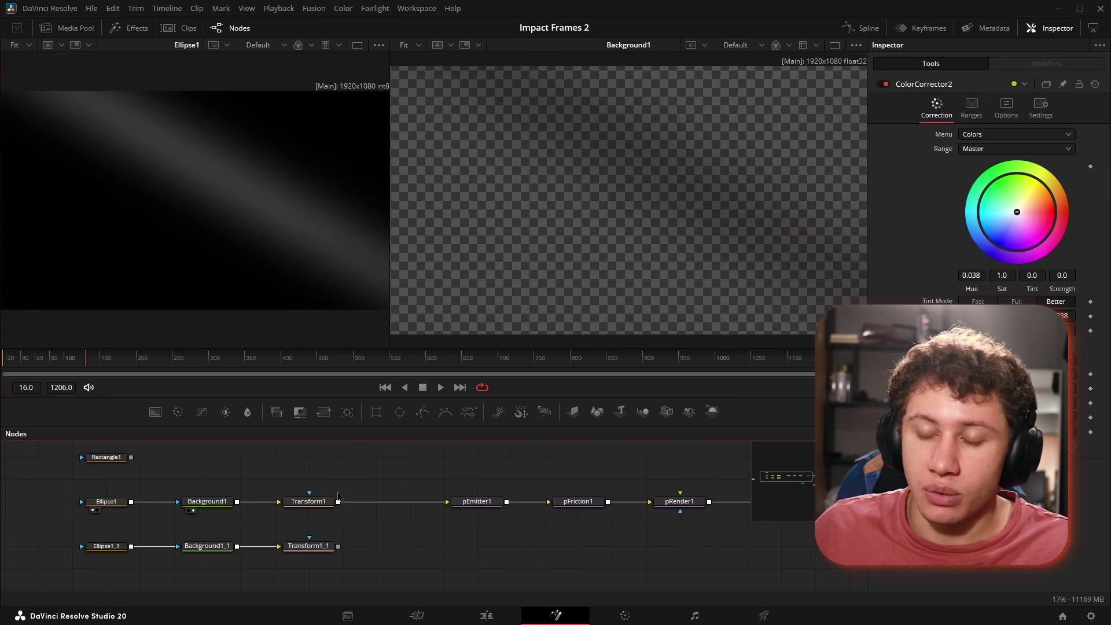
{"action": "left_click_drag", "start_coordinate": [308, 501], "coordinate": [533, 258]}
{"action": "left_click_drag", "start_coordinate": [573, 461], "coordinate": [430, 454]}
{"action": "left_click_drag", "start_coordinate": [355, 500], "coordinate": [531, 330]}
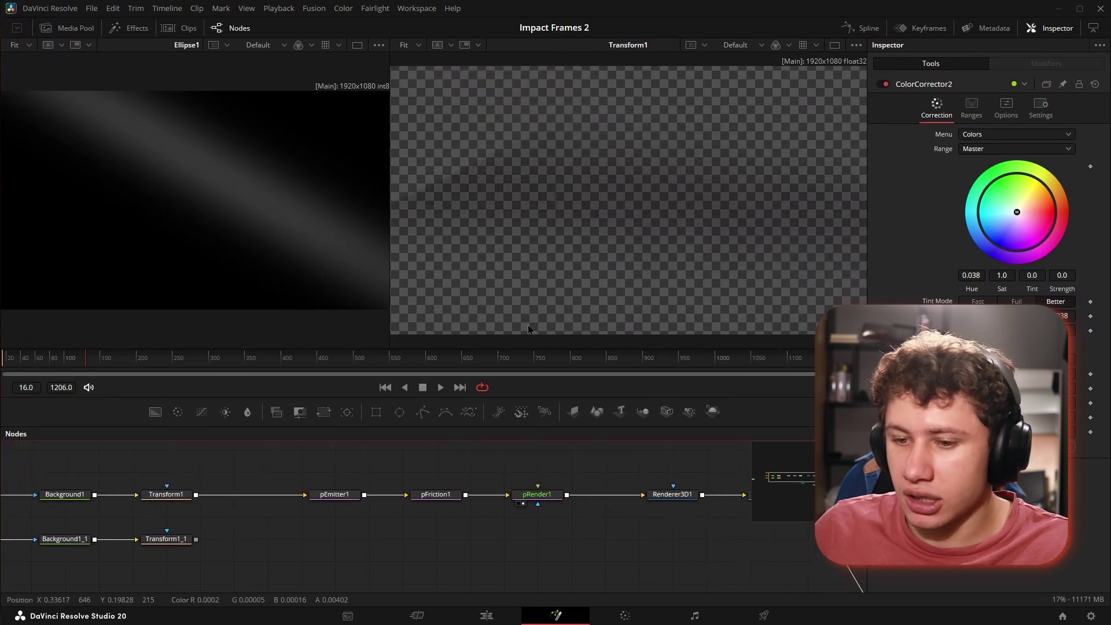
{"action": "left_click_drag", "start_coordinate": [452, 497], "coordinate": [570, 272]}
{"action": "left_click_drag", "start_coordinate": [537, 494], "coordinate": [555, 384]}
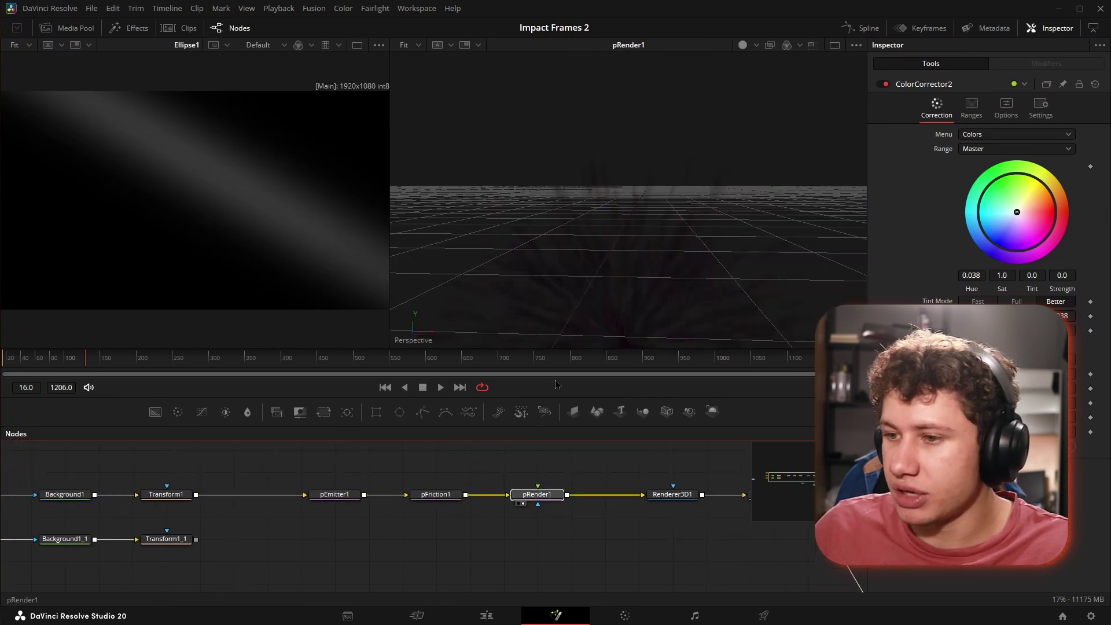
- Show Renderer3D1 in the second viewer and examine the dark particle burst up close
{"action": "left_click_drag", "start_coordinate": [612, 451], "coordinate": [486, 437]}
{"action": "left_click_drag", "start_coordinate": [547, 480], "coordinate": [637, 312]}
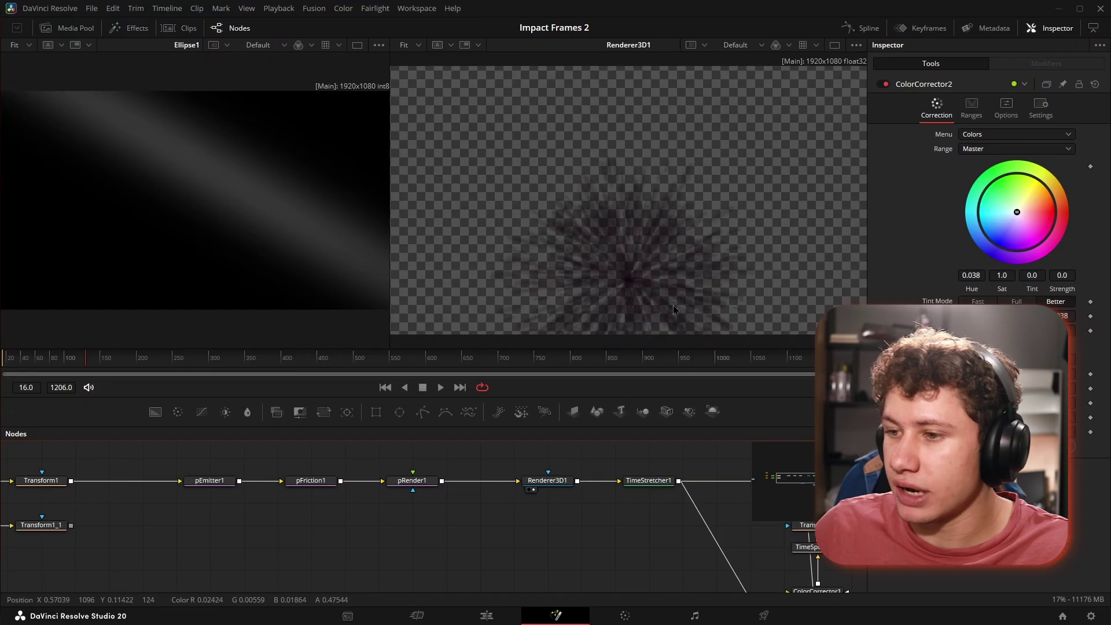
{"action": "left_click_drag", "start_coordinate": [591, 578], "coordinate": [516, 571]}
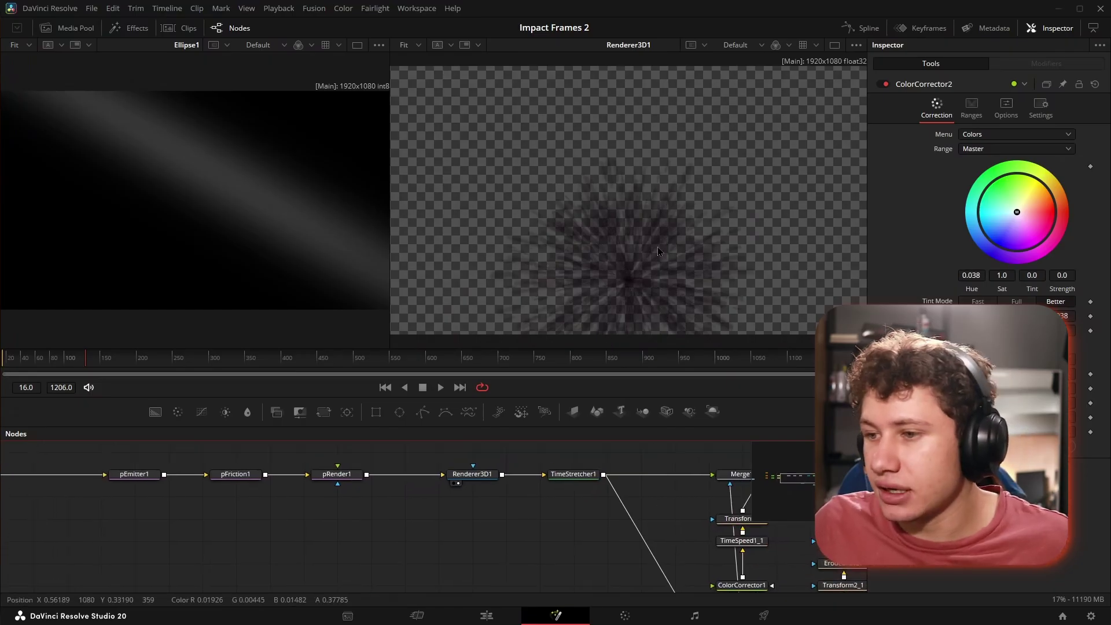
{"action": "scroll", "coordinate": [658, 248], "scroll_direction": "up", "scroll_amount": 2}
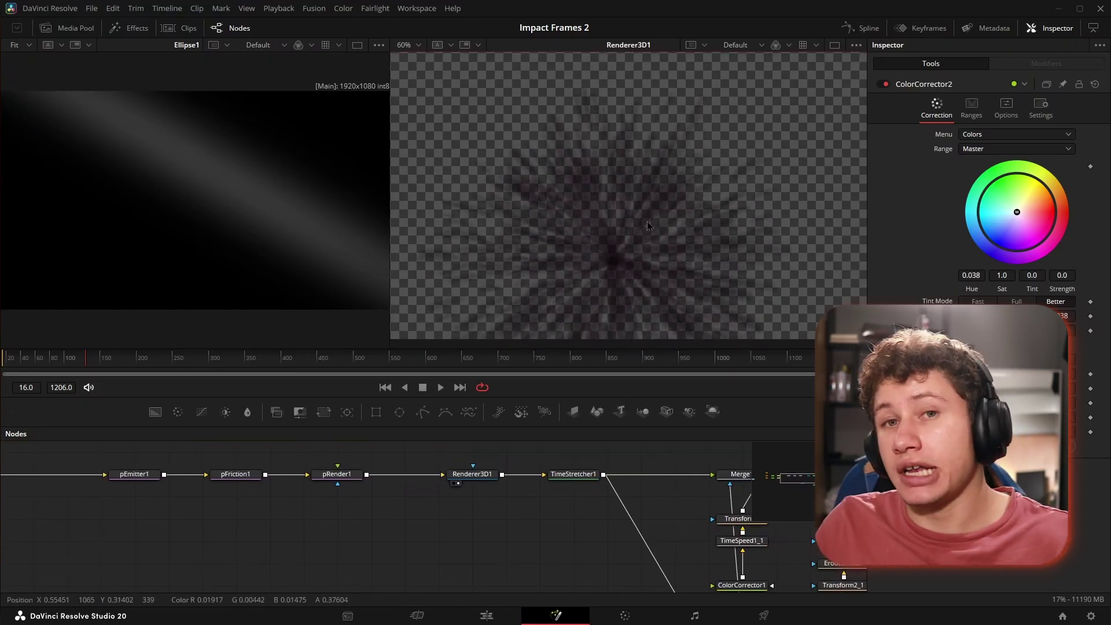
- View Merge1 and Merge1_1 in the second viewer to examine the black silhouette over the dark burst
{"action": "scroll", "coordinate": [463, 513], "scroll_direction": "right", "scroll_amount": 6}
{"action": "left_click_drag", "start_coordinate": [463, 513], "coordinate": [457, 536]}
{"action": "left_click_drag", "start_coordinate": [446, 462], "coordinate": [543, 307]}
{"action": "left_click_drag", "start_coordinate": [611, 501], "coordinate": [549, 492]}
{"action": "left_click_drag", "start_coordinate": [501, 454], "coordinate": [572, 284]}
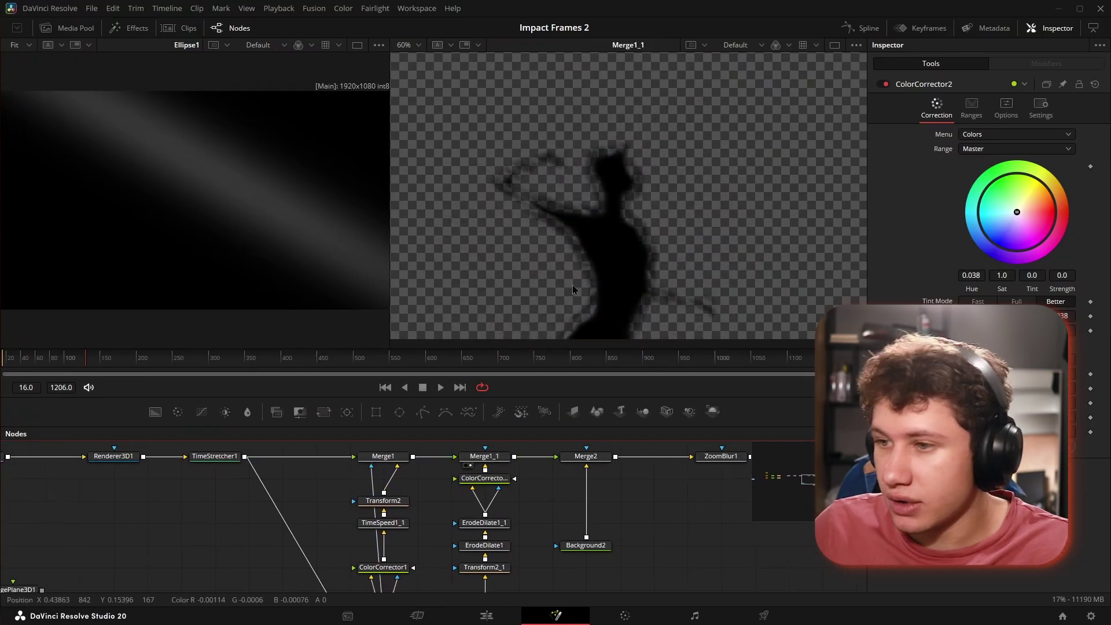
- Show Merge2 in the second viewer and examine the black silhouette against the white background
{"action": "left_click", "coordinate": [602, 456]}
{"action": "key", "text": "2"}
{"action": "scroll", "coordinate": [616, 509], "scroll_direction": "right", "scroll_amount": 5}
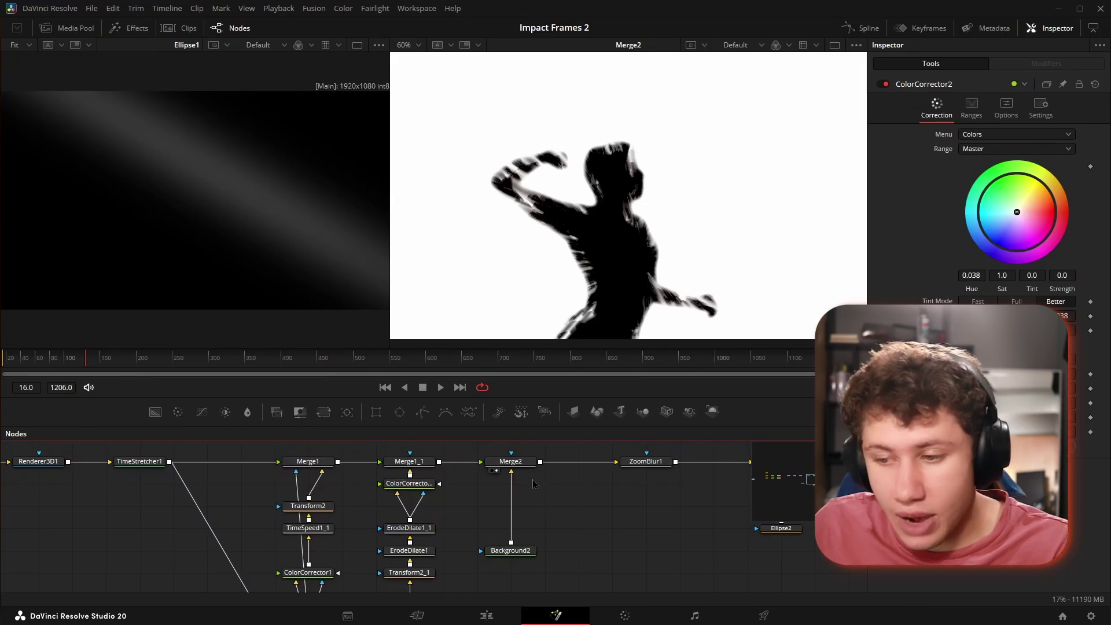
{"action": "left_click_drag", "start_coordinate": [376, 544], "coordinate": [478, 544]}
{"action": "left_click_drag", "start_coordinate": [553, 534], "coordinate": [271, 572]}
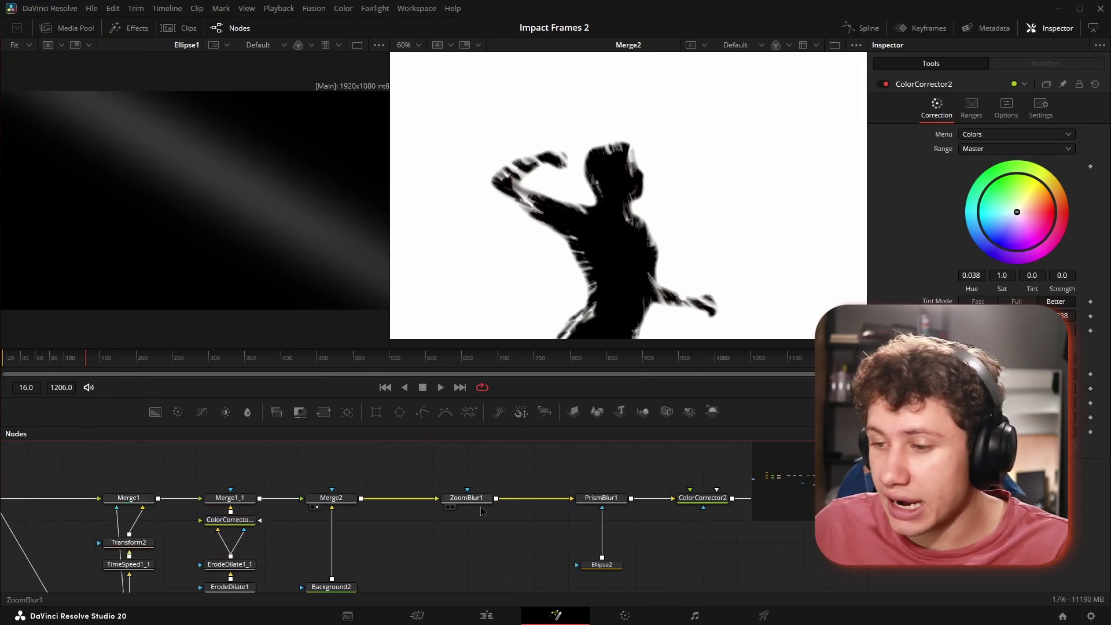
- View ZoomBlur1 and PrismBlur1 in the second viewer to examine the blur effects on the black silhouette
{"action": "left_click_drag", "start_coordinate": [467, 497], "coordinate": [488, 329]}
{"action": "scroll", "coordinate": [680, 478], "scroll_direction": "right", "scroll_amount": 3}
{"action": "left_click", "coordinate": [520, 496]}
{"action": "key", "text": "2"}
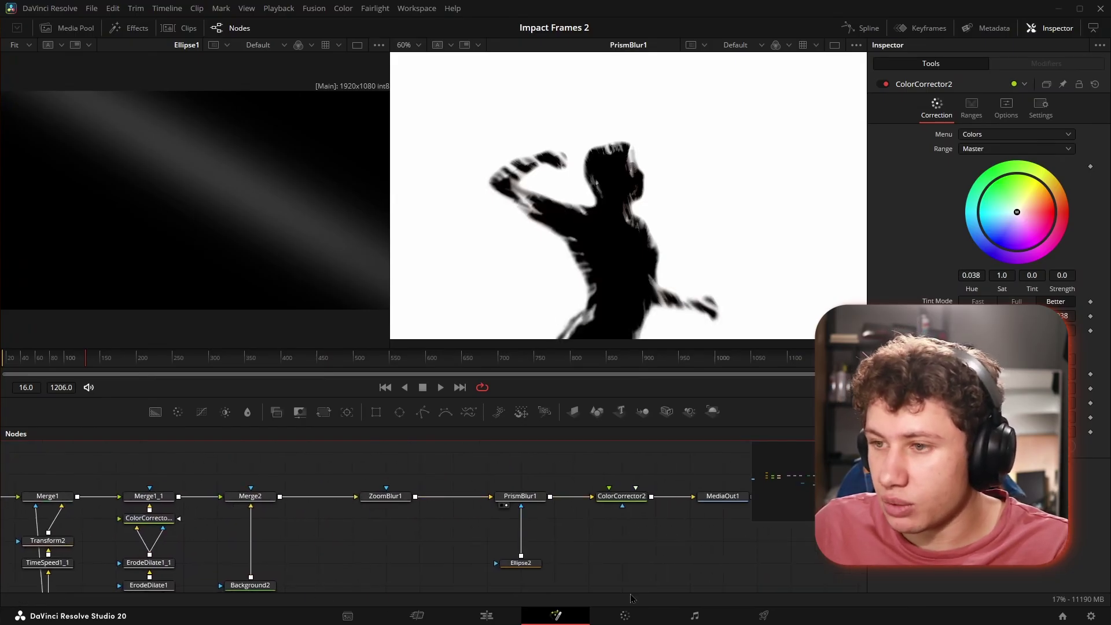
- View ColorCorrector2 and MediaOut1 in the second viewer to examine the finished black-silhouette frame
{"action": "left_click_drag", "start_coordinate": [523, 497], "coordinate": [523, 474]}
{"action": "key", "text": "ctrl+z"}
{"action": "left_click_drag", "start_coordinate": [626, 496], "coordinate": [628, 324]}
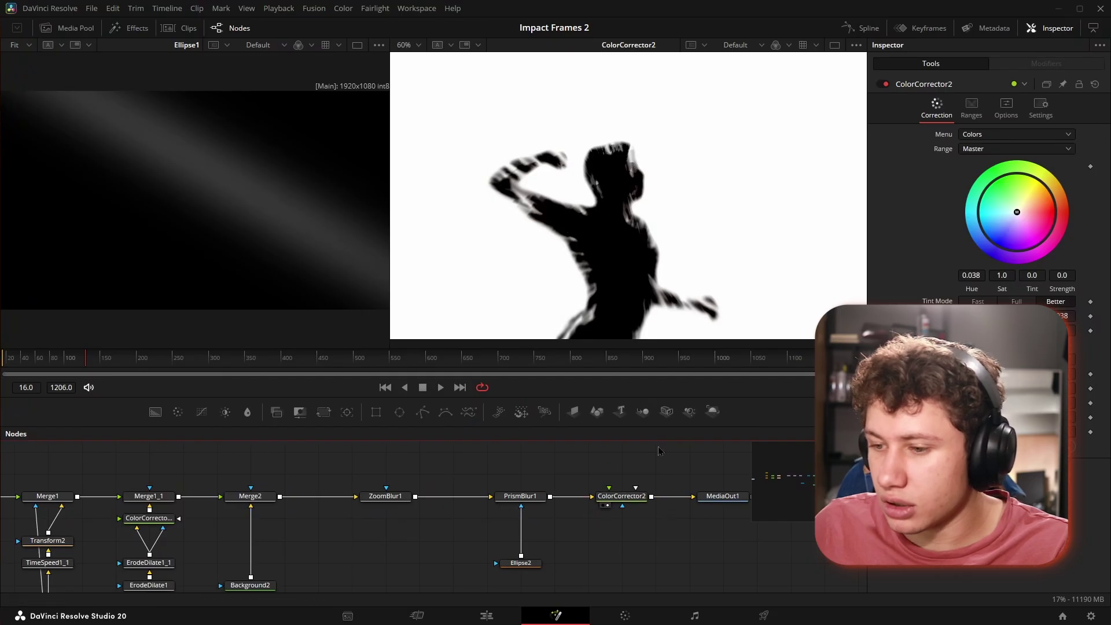
{"action": "left_click_drag", "start_coordinate": [689, 538], "coordinate": [509, 546]}
{"action": "left_click_drag", "start_coordinate": [540, 503], "coordinate": [602, 324]}
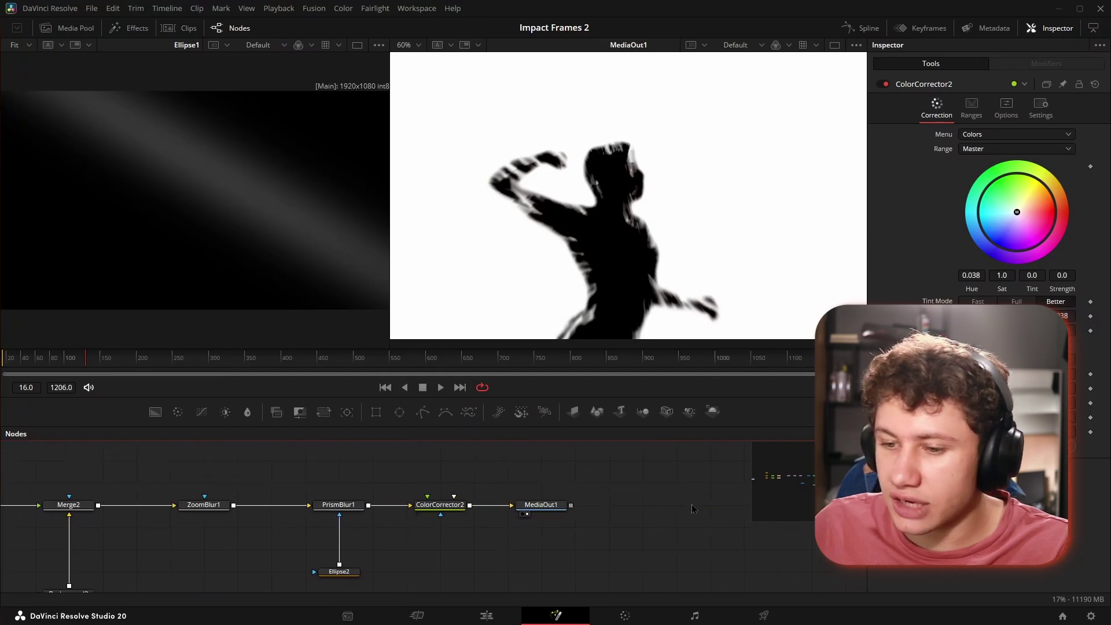
{"action": "left_click", "coordinate": [607, 224]}
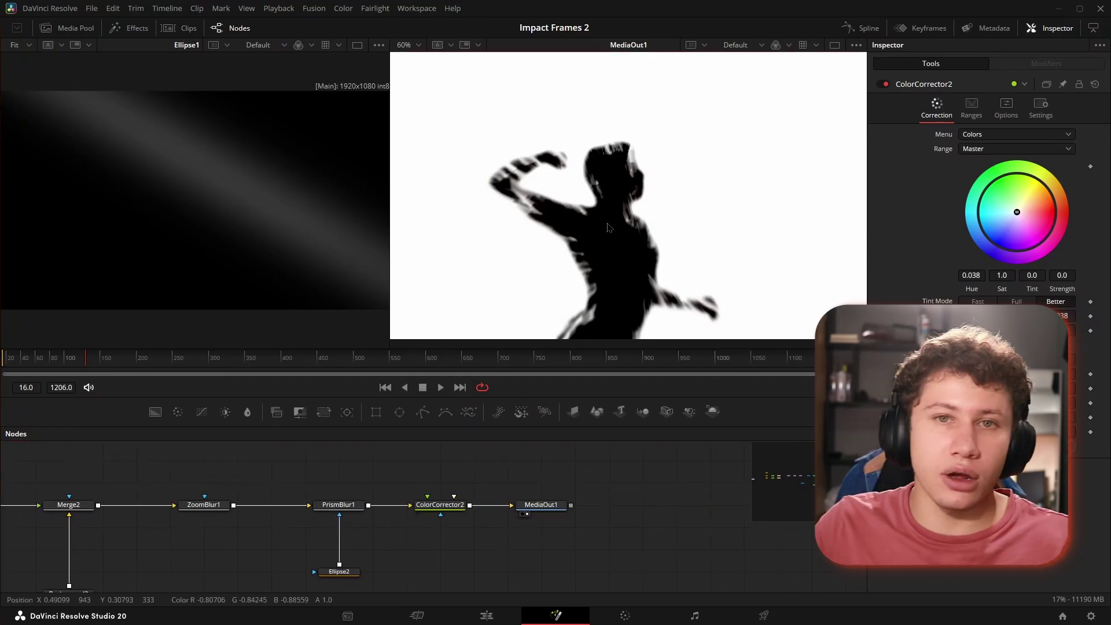
- Return to the Edit page, go to the outlined silhouette frame at 00:00:03:00 in Timeline 3, and open its Render.mov clip in Fusion
{"action": "left_click", "coordinate": [486, 615]}
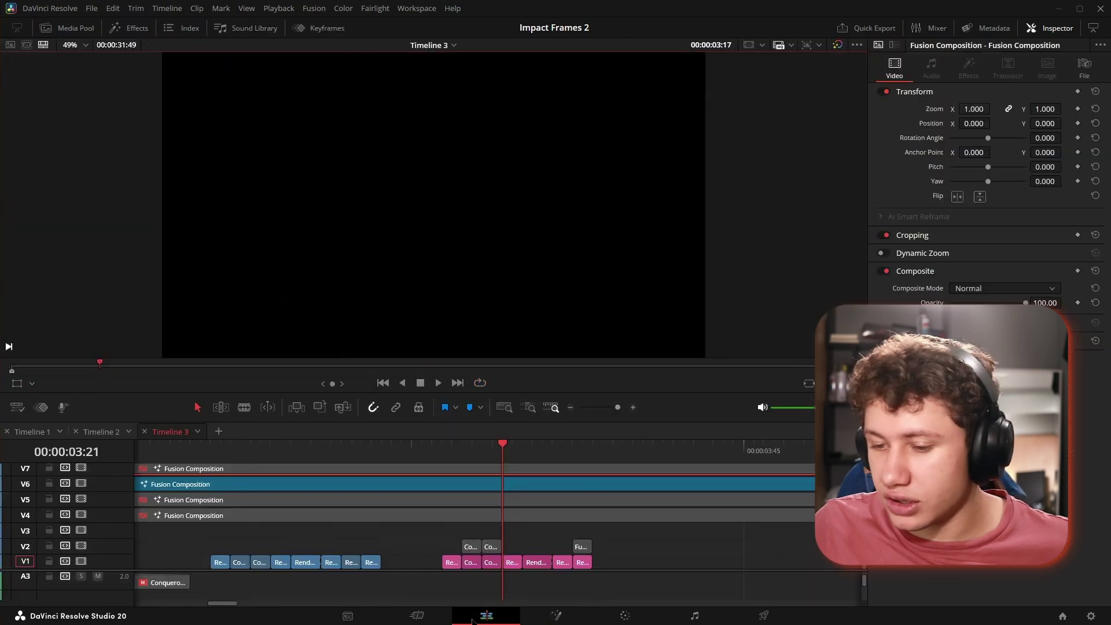
{"action": "left_click", "coordinate": [510, 487]}
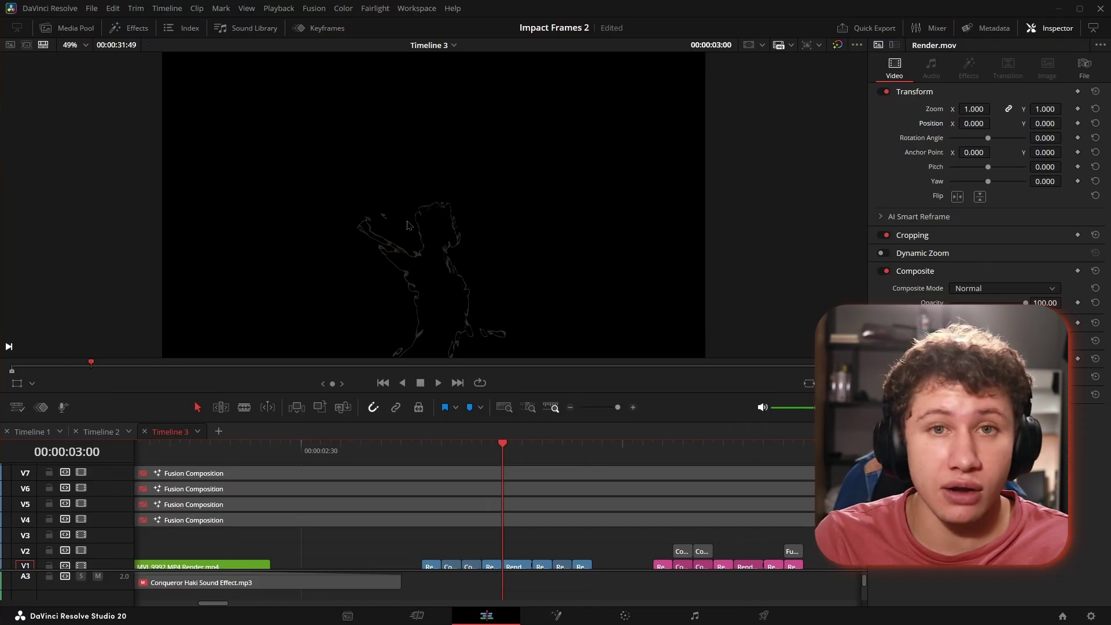
{"action": "scroll", "coordinate": [521, 295], "scroll_direction": "up", "scroll_amount": 2}
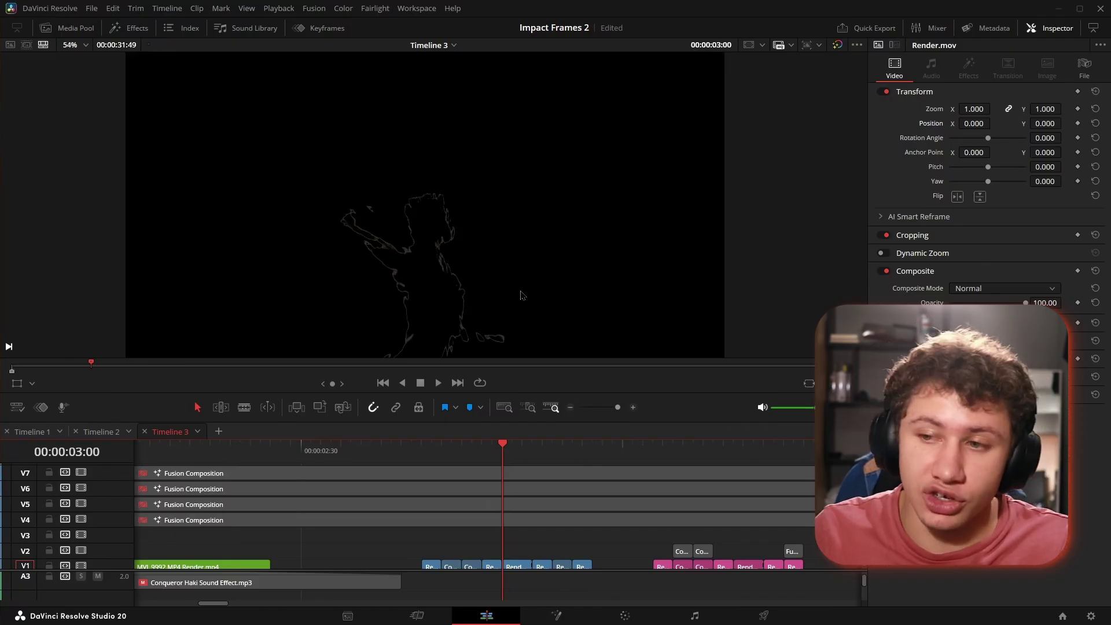
{"action": "key", "text": "shift+5"}
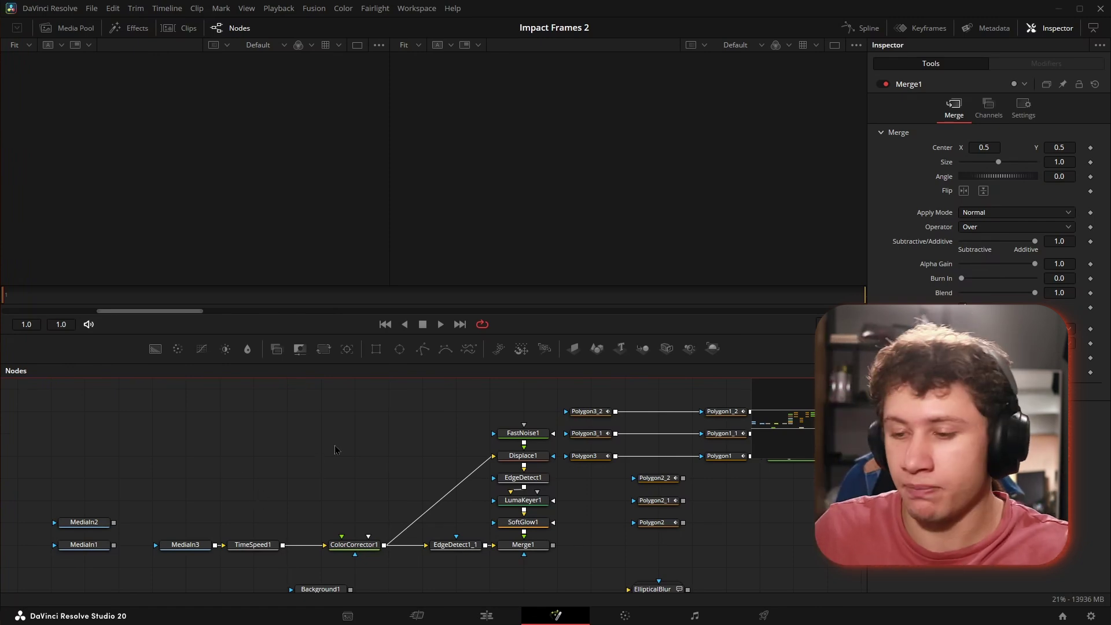
- View MediaIn3 and TimeSpeed1 in the second viewer and examine TimeSpeed1's speed settings
{"action": "left_click", "coordinate": [172, 554]}
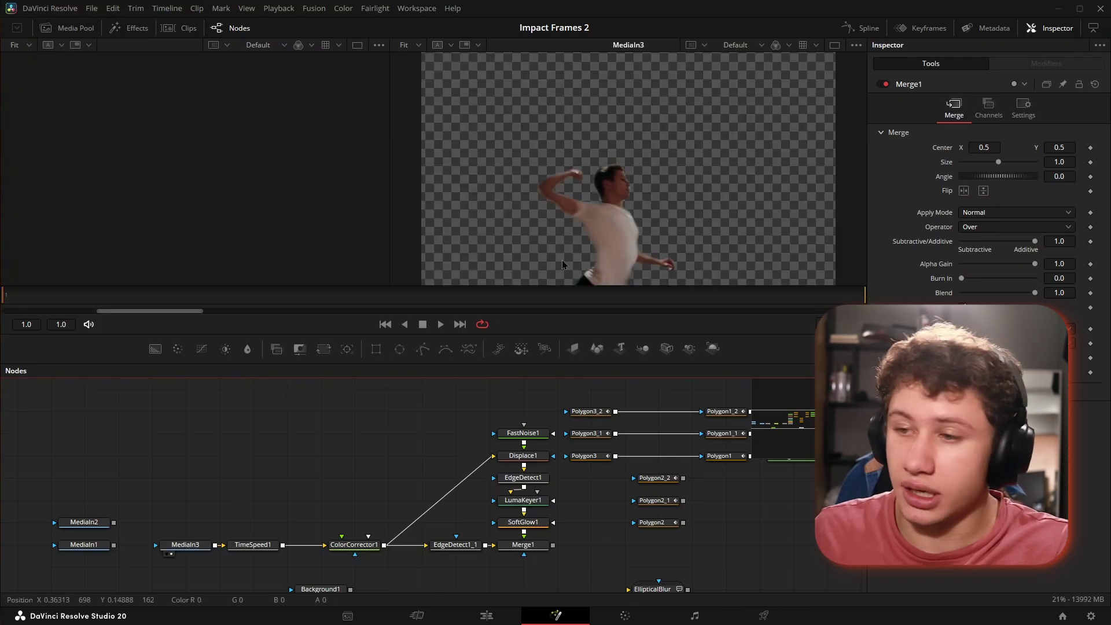
{"action": "left_click_drag", "start_coordinate": [267, 543], "coordinate": [509, 243]}
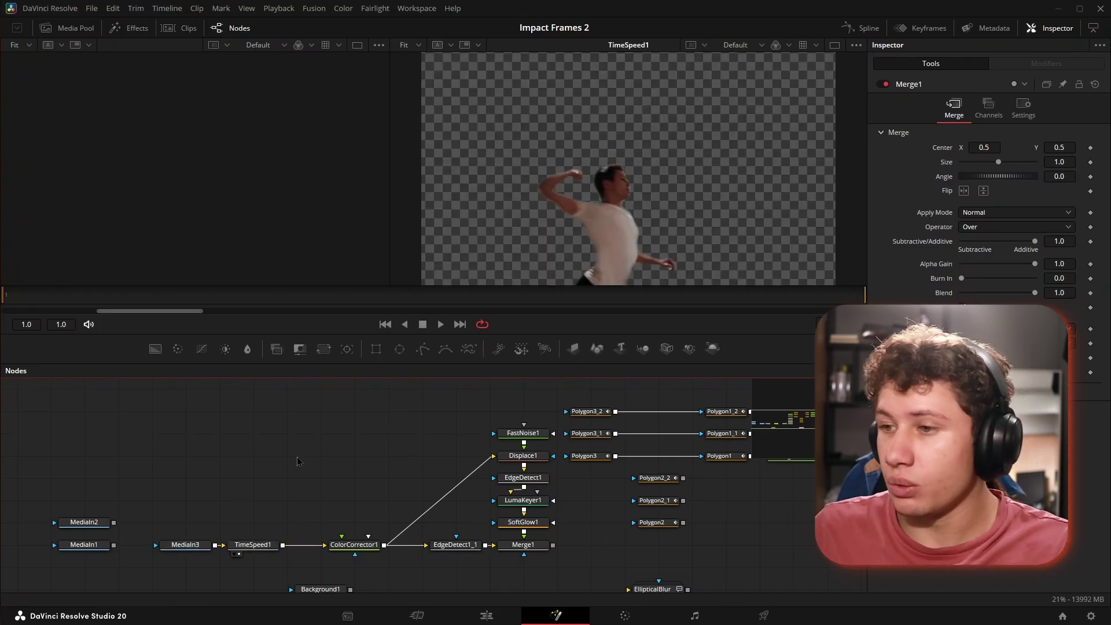
{"action": "left_click", "coordinate": [265, 543]}
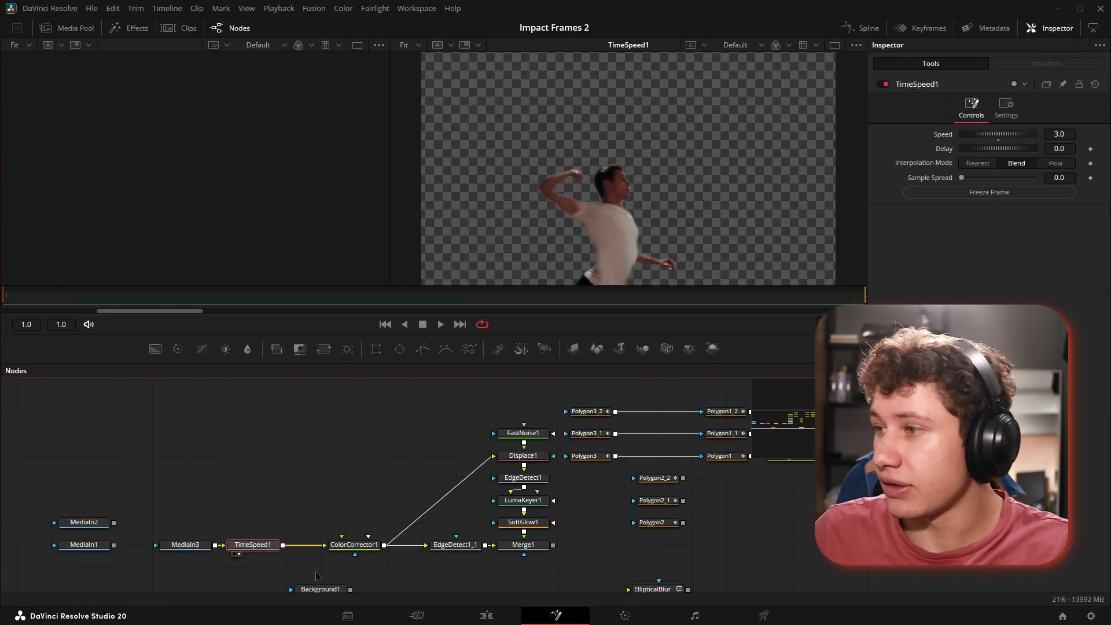
- View ColorCorrector1 and EdgeDetect1_1 in the second viewer and examine their settings on the cut-out figure
{"action": "left_click_drag", "start_coordinate": [367, 547], "coordinate": [498, 249]}
{"action": "left_click_drag", "start_coordinate": [456, 545], "coordinate": [492, 249]}
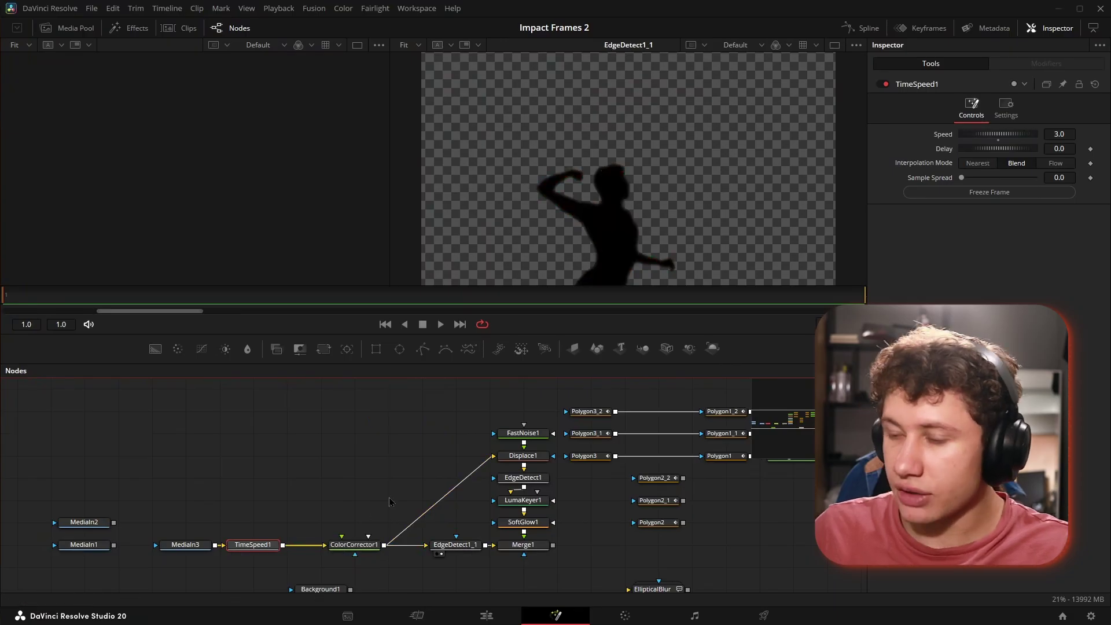
{"action": "left_click", "coordinate": [454, 544]}
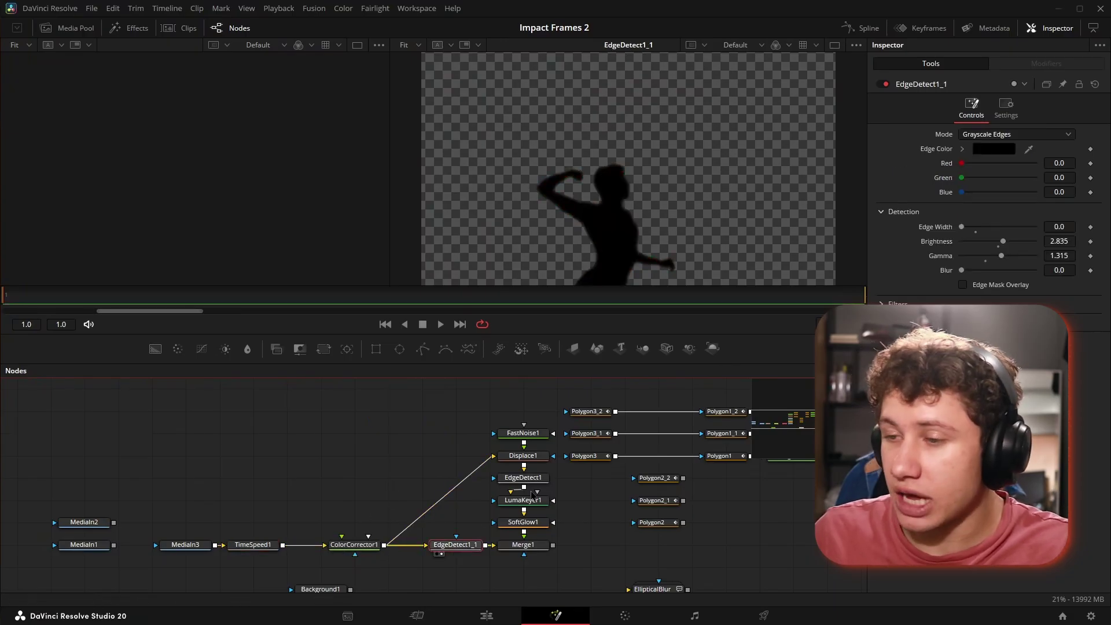
{"action": "left_click", "coordinate": [354, 545]}
{"action": "key", "text": "2"}
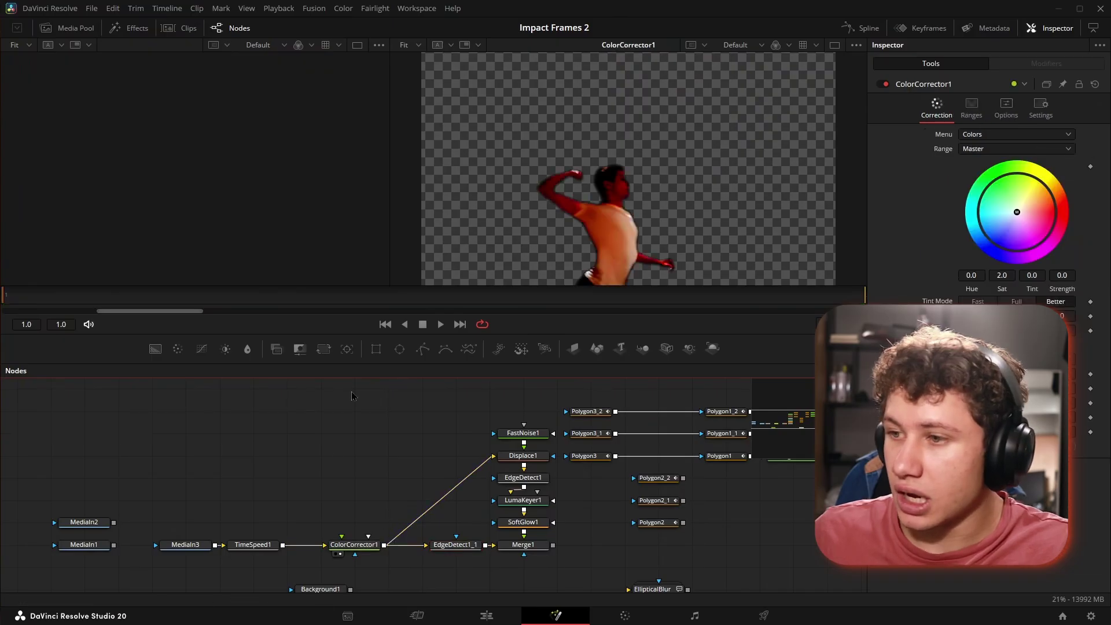
- Show Displace1 in the second viewer and examine its settings and the distorted figure up close
{"action": "left_click", "coordinate": [510, 465]}
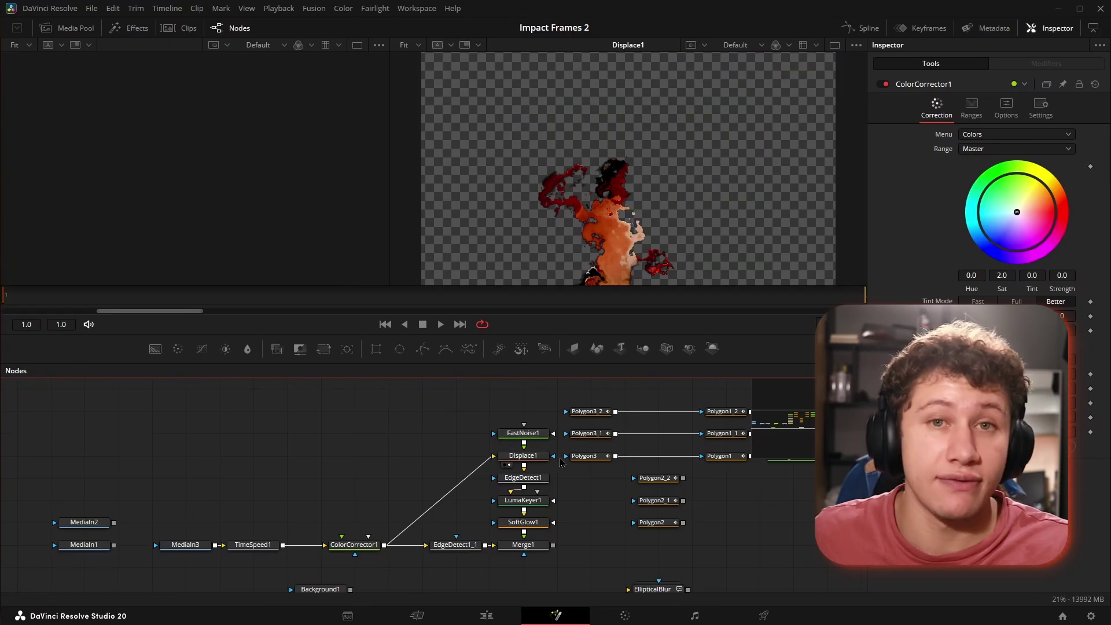
{"action": "left_click", "coordinate": [522, 456]}
{"action": "scroll", "coordinate": [625, 213], "scroll_direction": "up", "scroll_amount": 1}
{"action": "left_click_drag", "start_coordinate": [624, 161], "coordinate": [620, 122]}
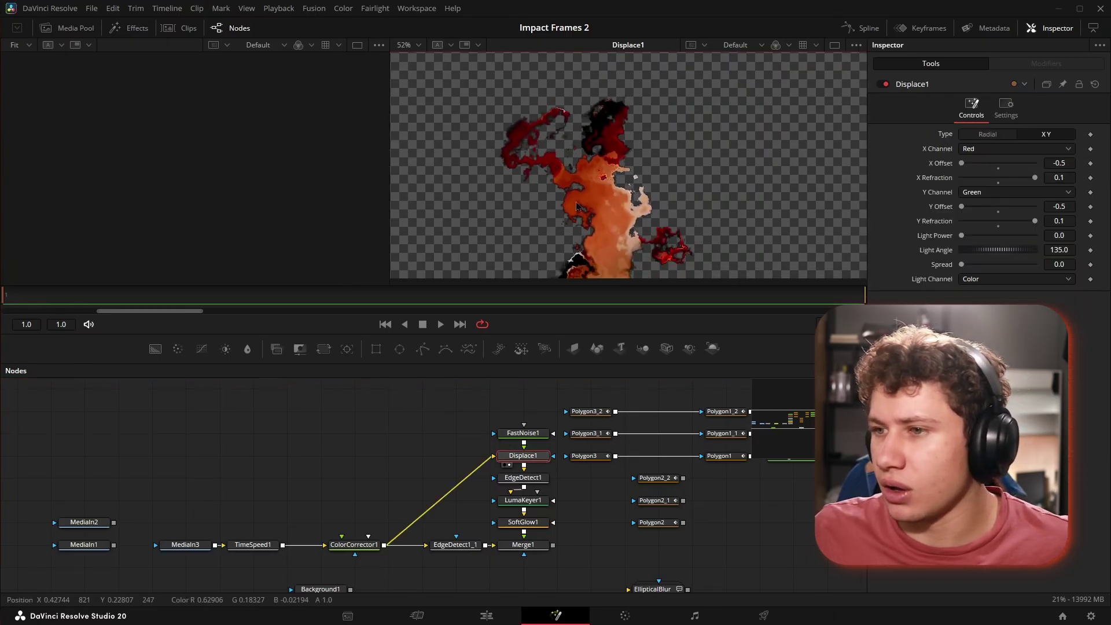
- Examine the settings of FastNoise1 above Displace1 and save the project
{"action": "left_click", "coordinate": [521, 433]}
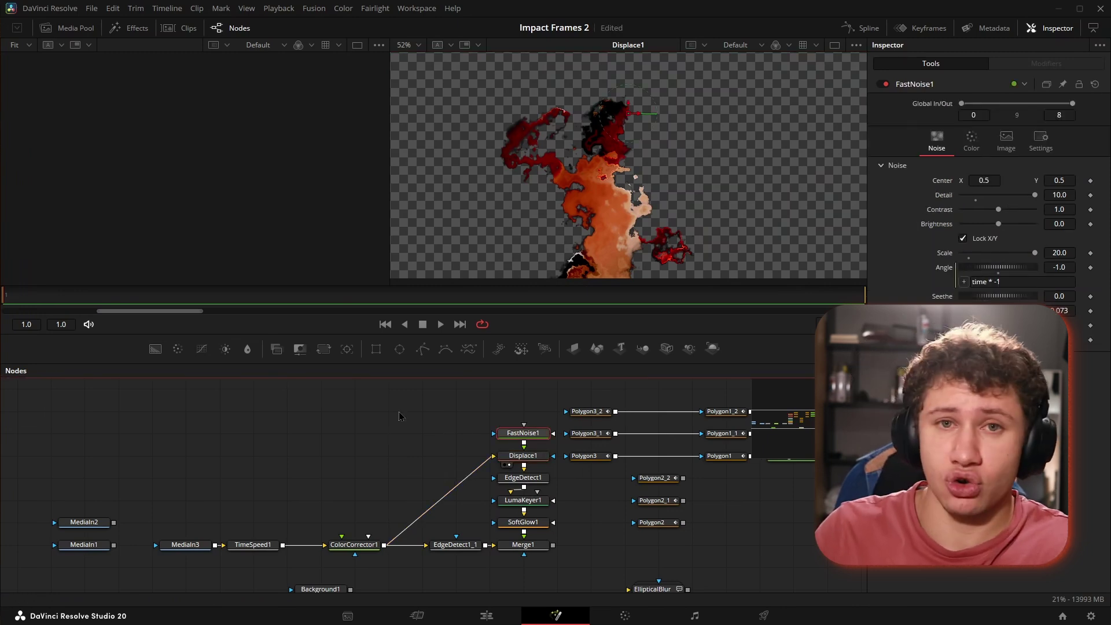
{"action": "left_click_drag", "start_coordinate": [450, 412], "coordinate": [556, 448]}
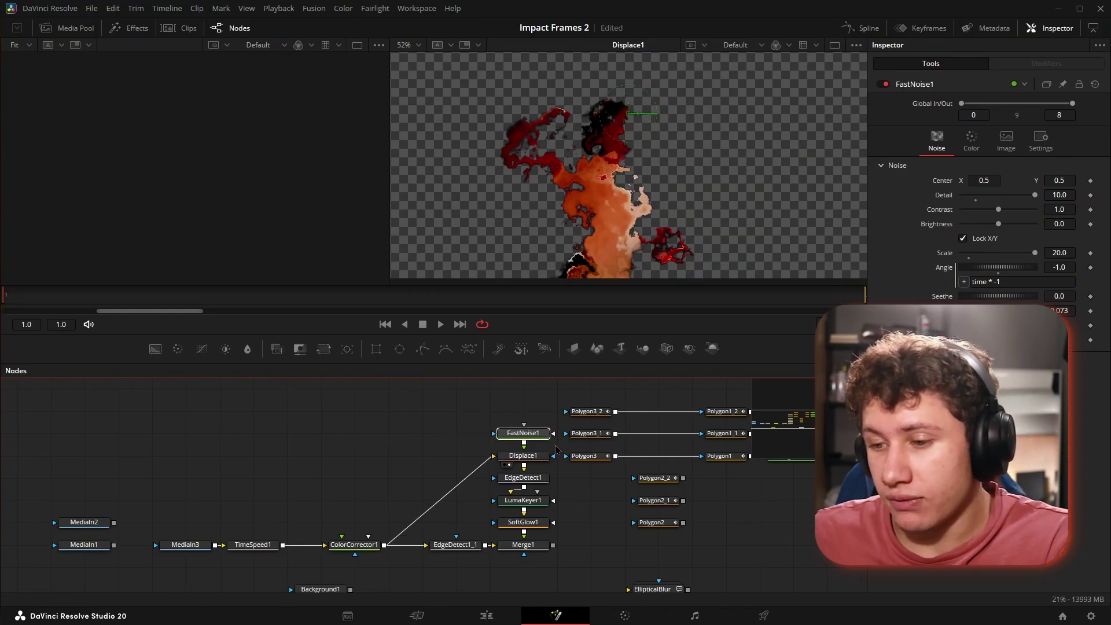
{"action": "left_click", "coordinate": [440, 437]}
{"action": "left_click_drag", "start_coordinate": [460, 410], "coordinate": [555, 444]}
{"action": "left_click_drag", "start_coordinate": [455, 396], "coordinate": [562, 450]}
{"action": "left_click", "coordinate": [444, 424]}
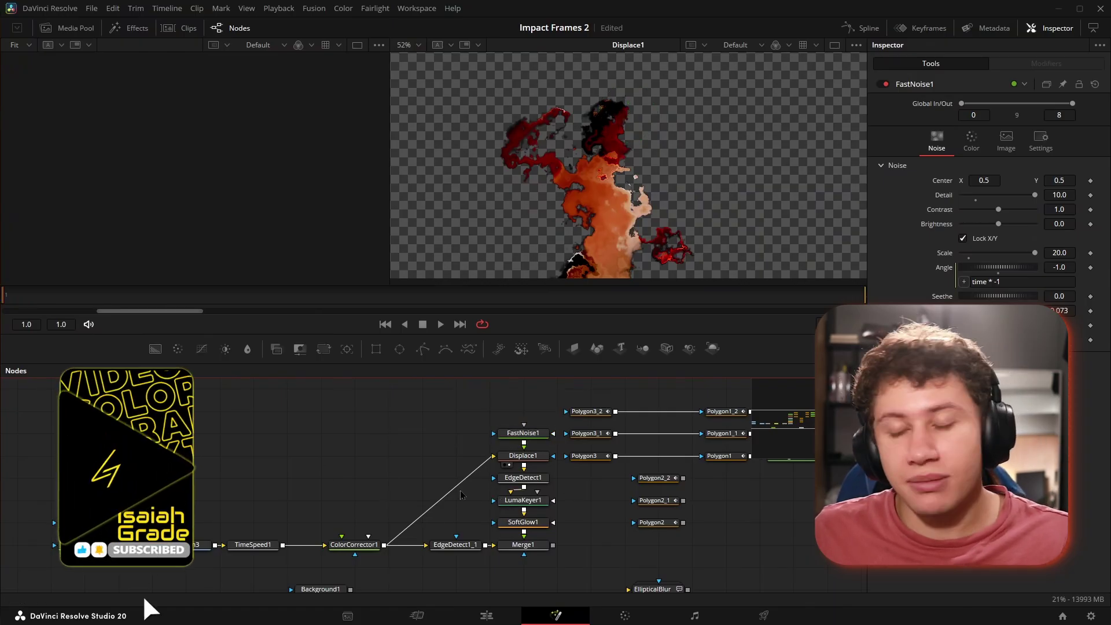
{"action": "key", "text": "ctrl+s"}
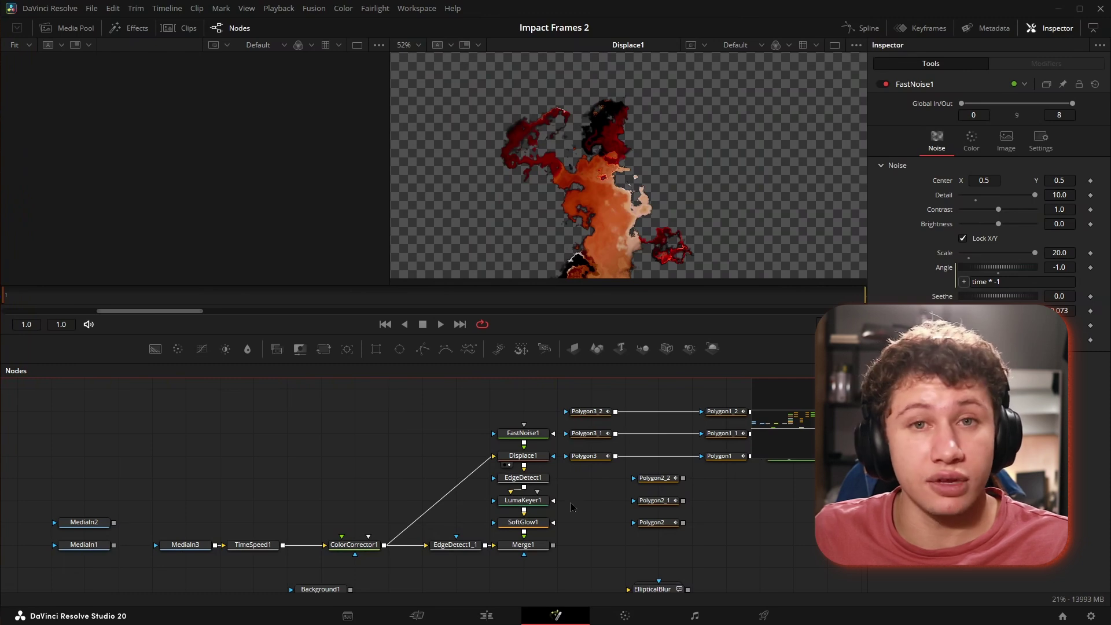
- Show EdgeDetect1 in the second viewer and examine its edge color and mode options
{"action": "left_click", "coordinate": [523, 500]}
{"action": "left_click", "coordinate": [523, 477]}
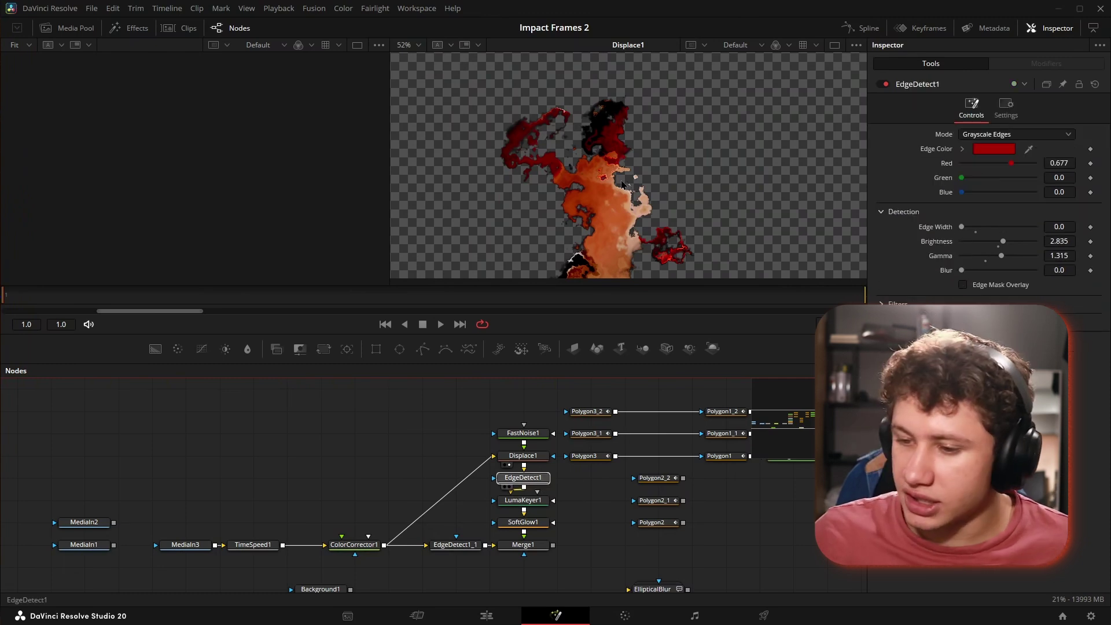
{"action": "key", "text": "2"}
{"action": "left_click", "coordinate": [1034, 135]}
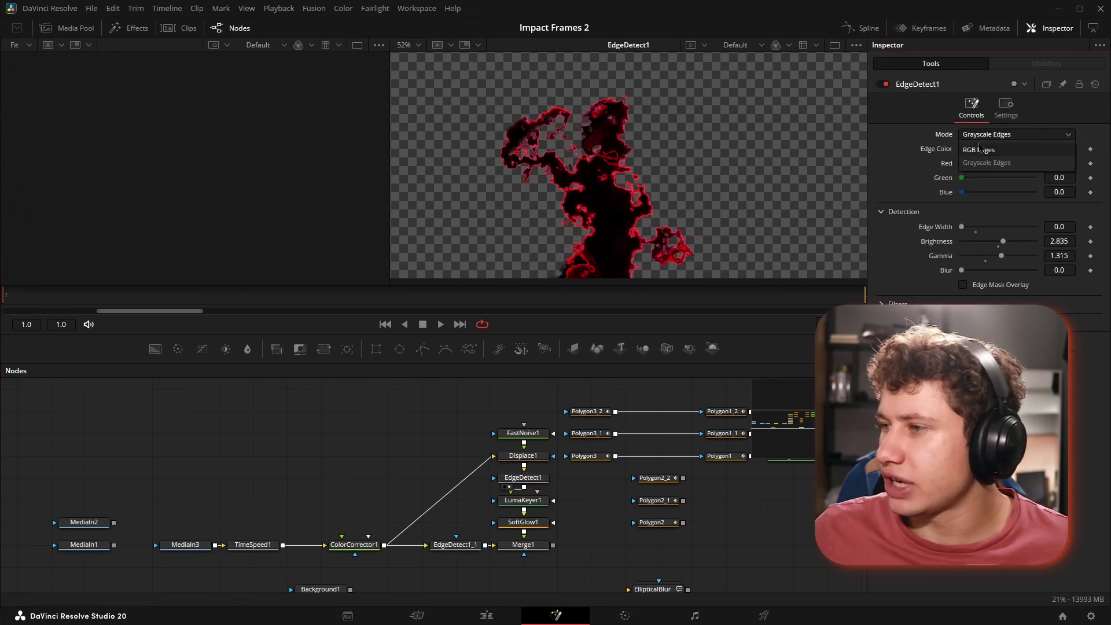
{"action": "left_click", "coordinate": [949, 167]}
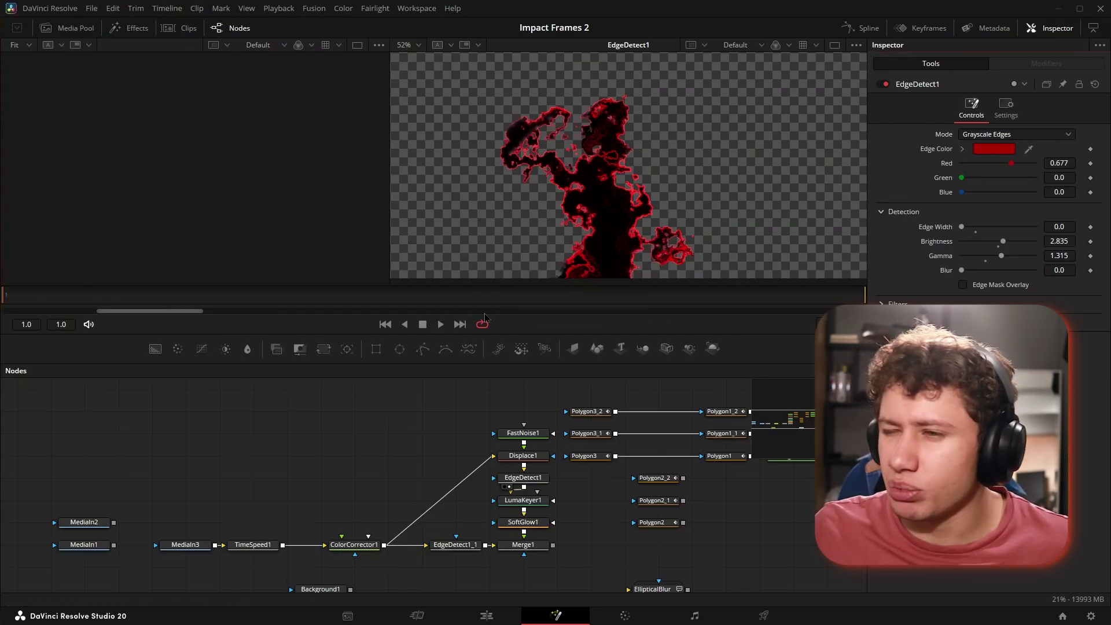
- View LumaKeyer1 and Merge1 in the second viewer to examine the keyed red edges and the glowing silhouette
{"action": "left_click", "coordinate": [530, 500]}
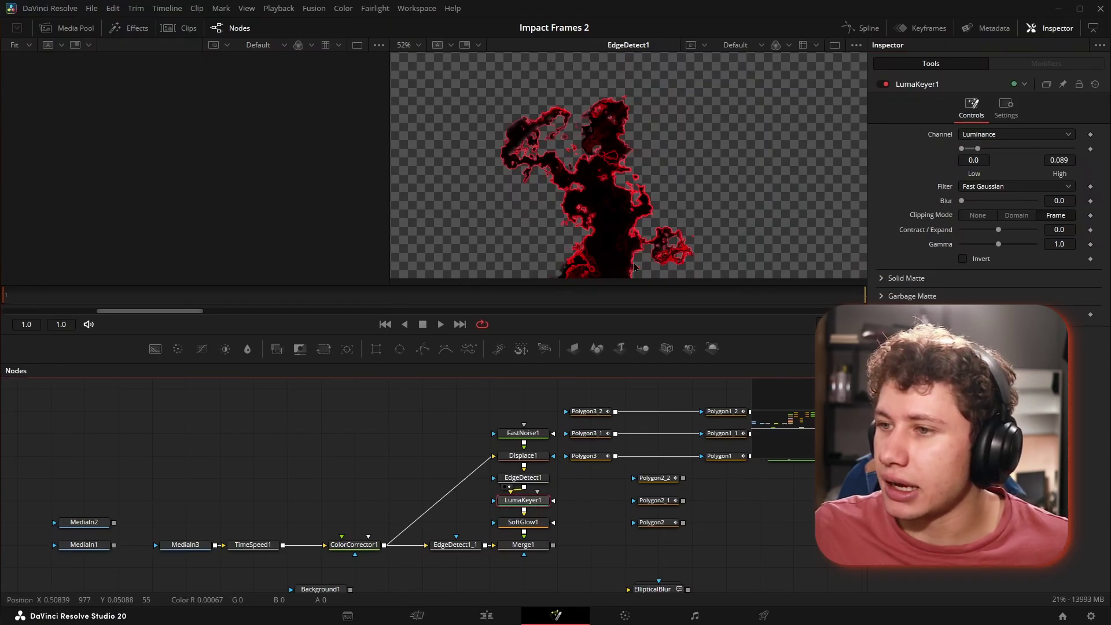
{"action": "key", "text": "2"}
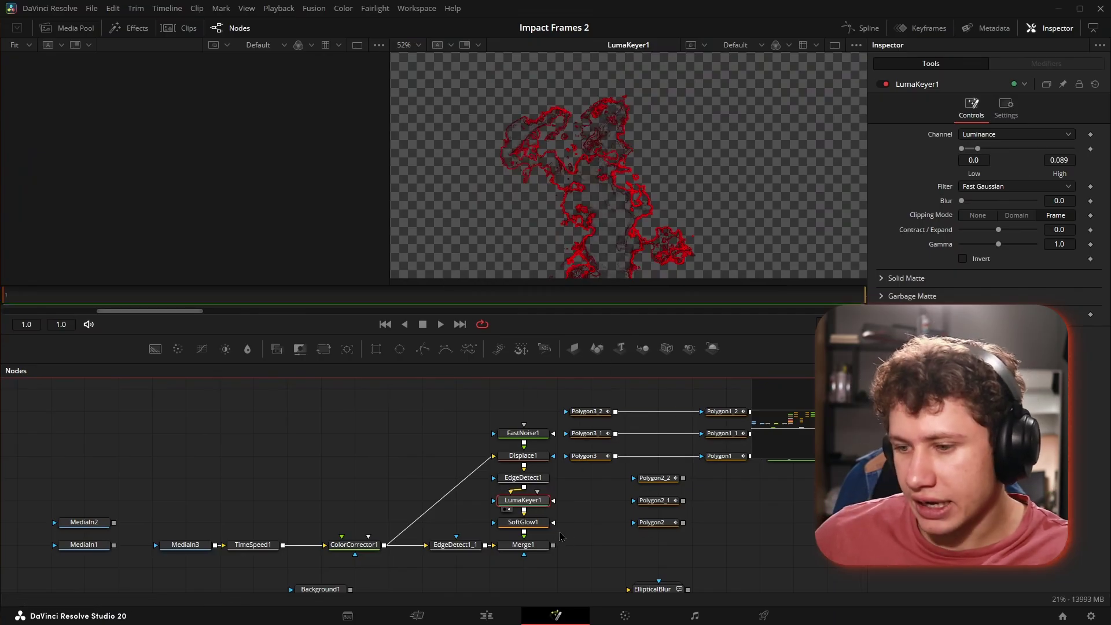
{"action": "key", "text": "1"}
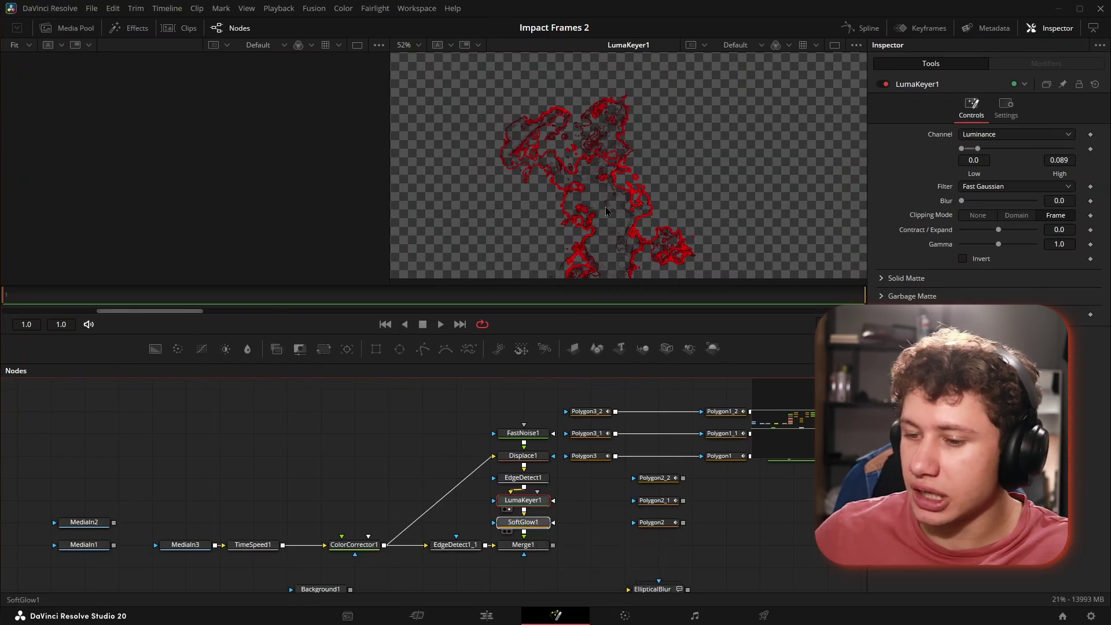
{"action": "key", "text": "1"}
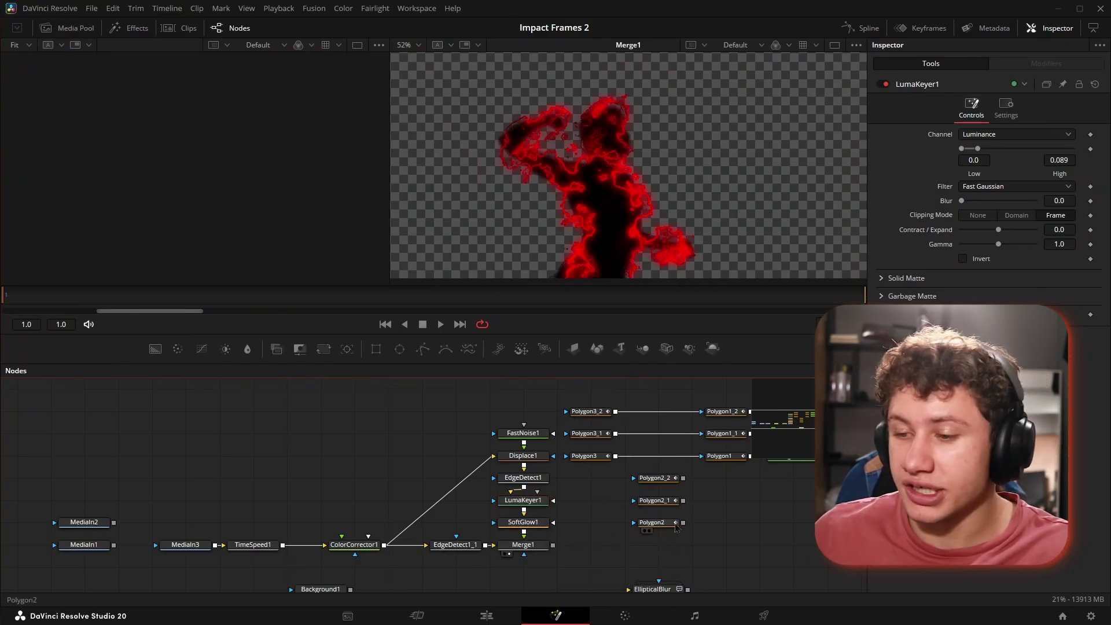
- Move the three Polygon3, Polygon1 and Background2 node chains up one row in the node graph
{"action": "left_click_drag", "start_coordinate": [691, 557], "coordinate": [586, 543]}
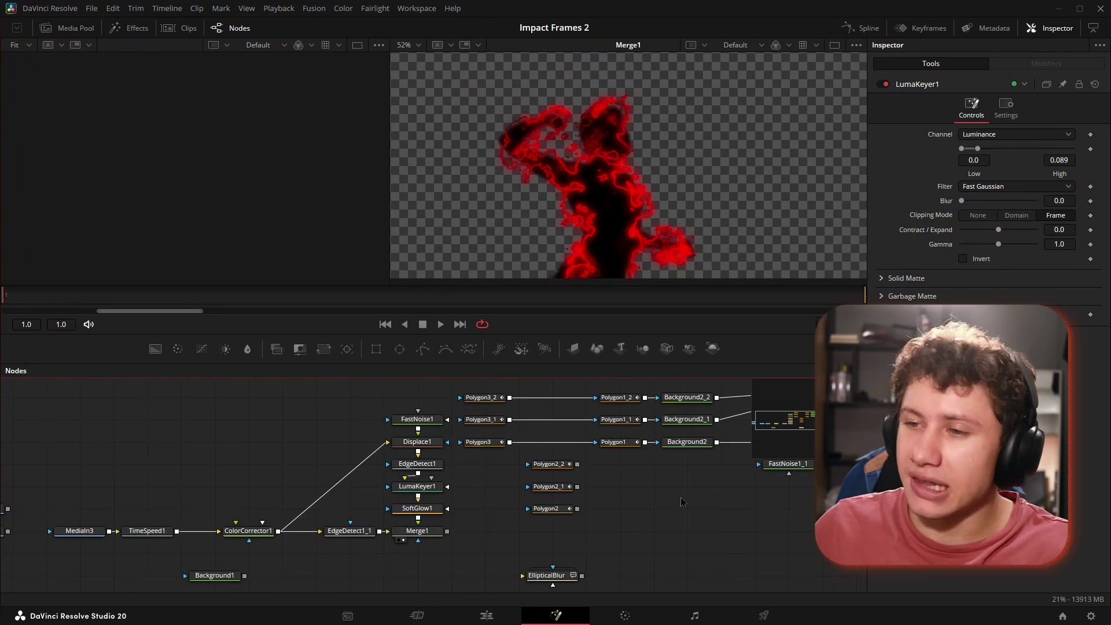
{"action": "left_click_drag", "start_coordinate": [681, 502], "coordinate": [430, 558]}
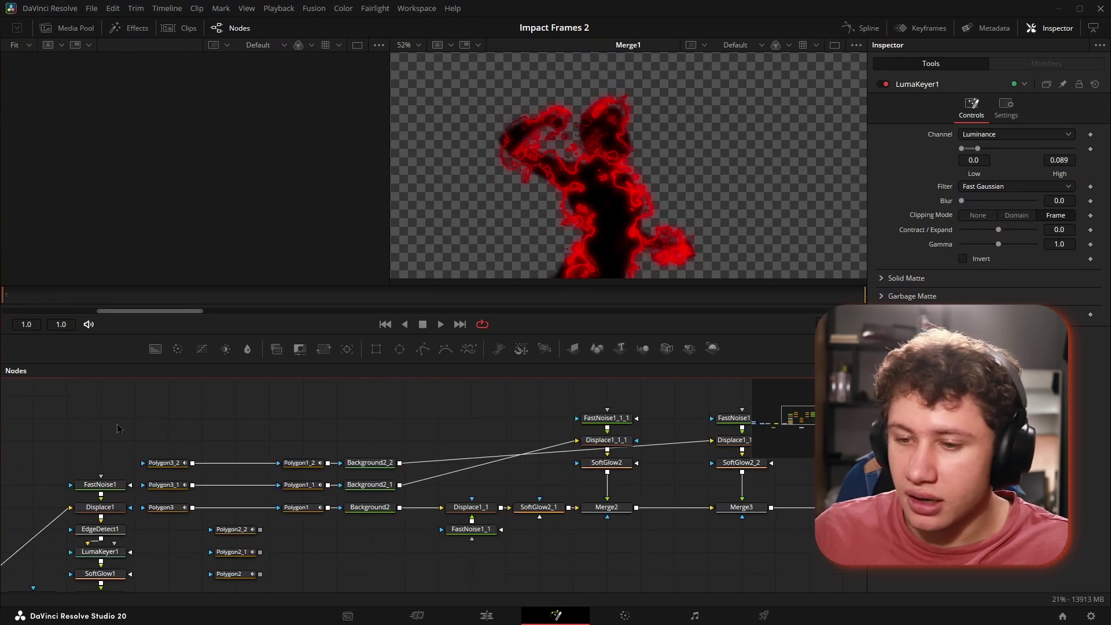
{"action": "left_click_drag", "start_coordinate": [134, 427], "coordinate": [382, 485]}
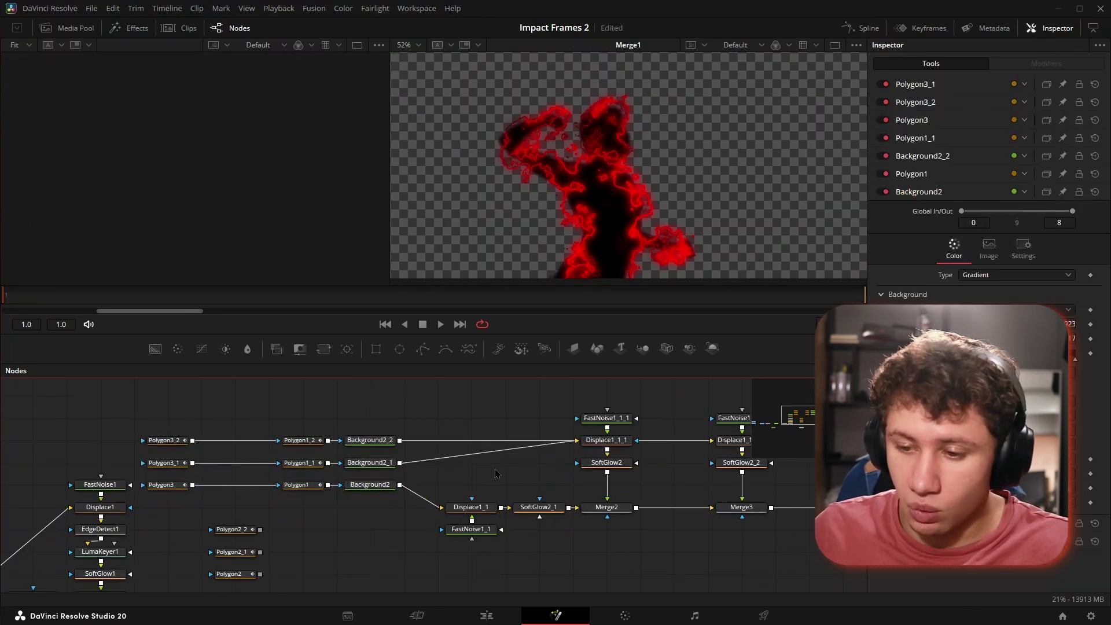
- View Polygon3_2 and Polygon2_2 in a single viewer and examine the jagged line masks
{"action": "left_click_drag", "start_coordinate": [495, 474], "coordinate": [382, 498]}
{"action": "left_click", "coordinate": [68, 467]}
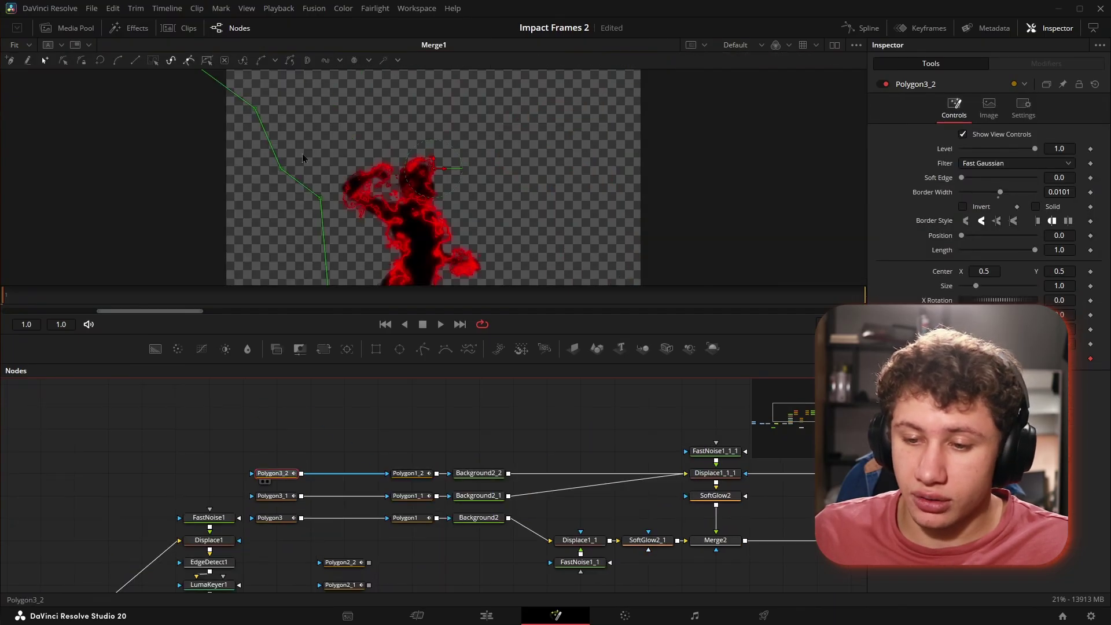
{"action": "key", "text": "2"}
{"action": "scroll", "coordinate": [373, 172], "scroll_direction": "down", "scroll_amount": 2}
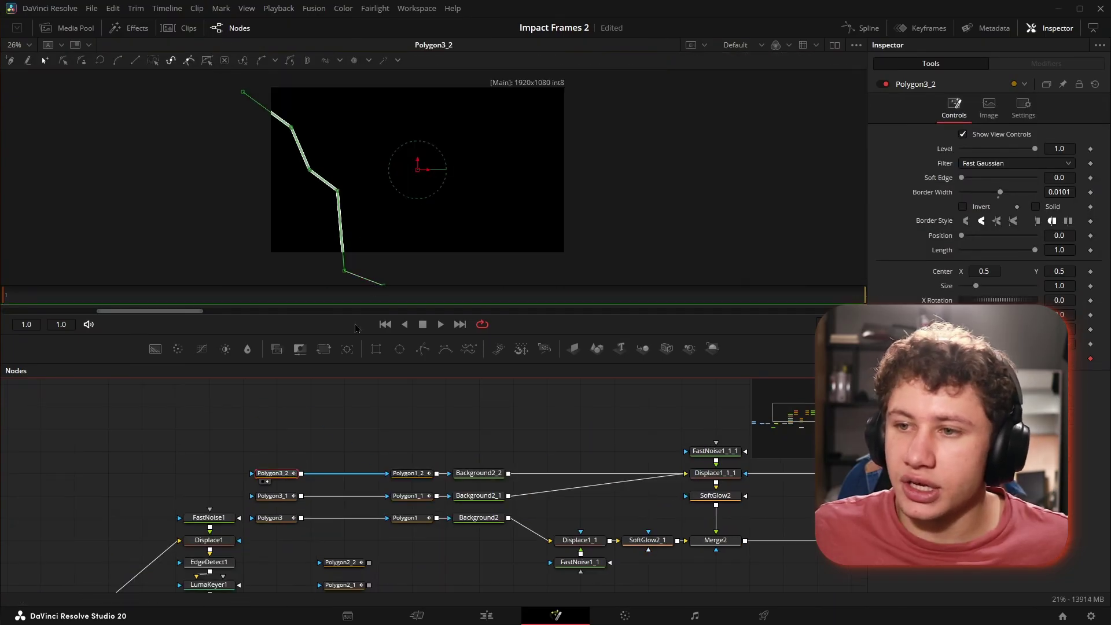
{"action": "left_click", "coordinate": [282, 444]}
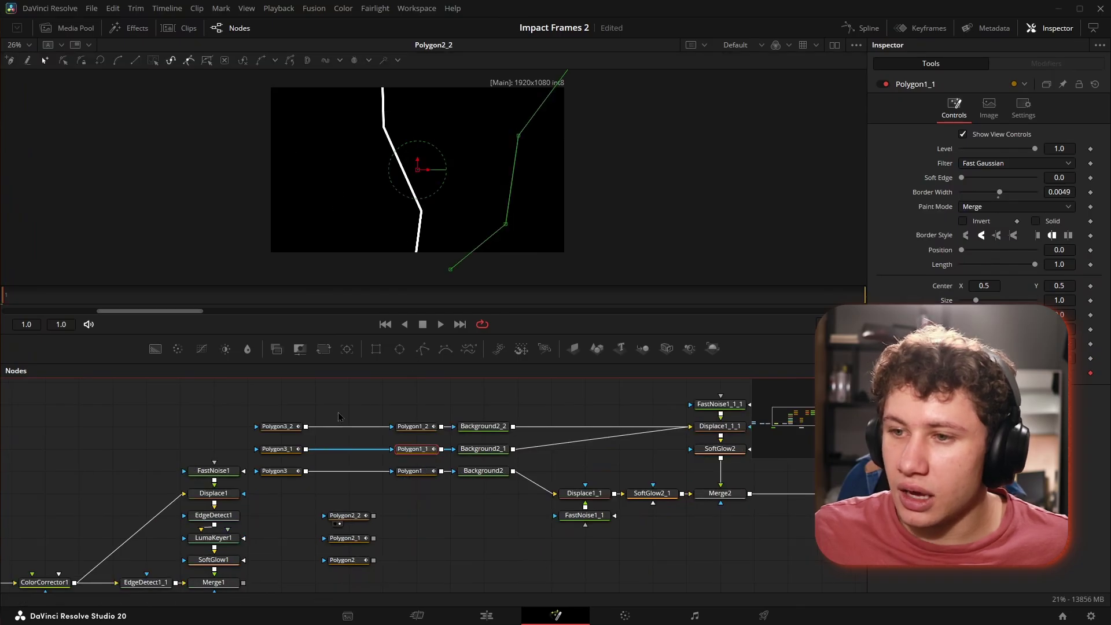
{"action": "left_click", "coordinate": [339, 417]}
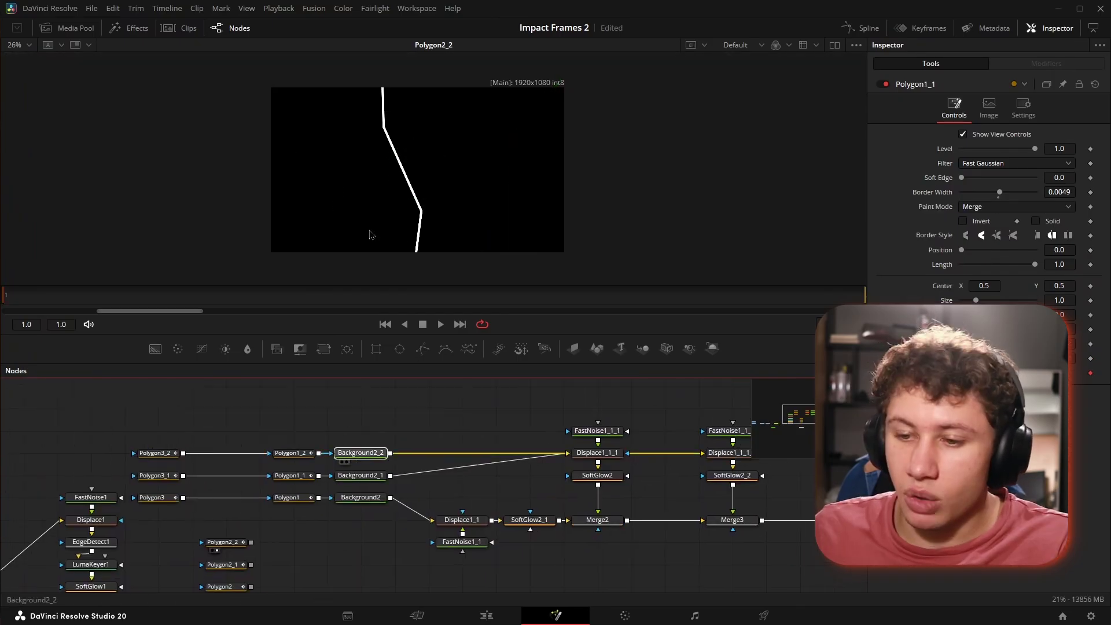
- Show Background2_2 in the viewer and move its radial gradient's end point to about X 1.232, Y 0.976
{"action": "key", "text": "1"}
{"action": "left_click", "coordinate": [360, 453]}
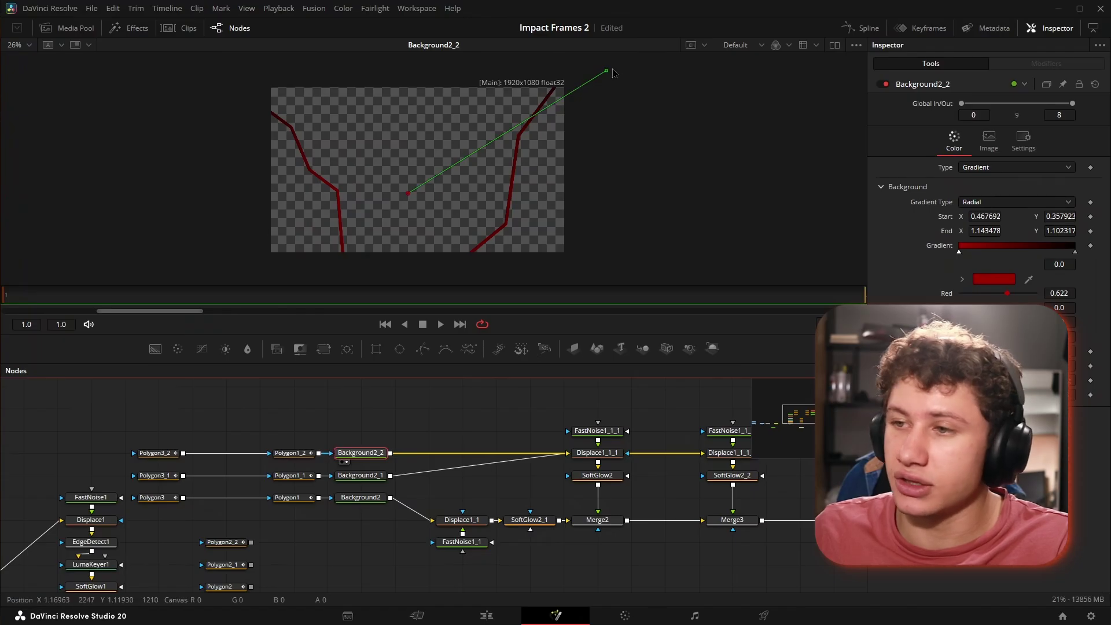
{"action": "left_click_drag", "start_coordinate": [607, 71], "coordinate": [634, 93]}
{"action": "scroll", "coordinate": [287, 149], "scroll_direction": "up", "scroll_amount": 2}
{"action": "left_click_drag", "start_coordinate": [356, 212], "coordinate": [371, 73]}
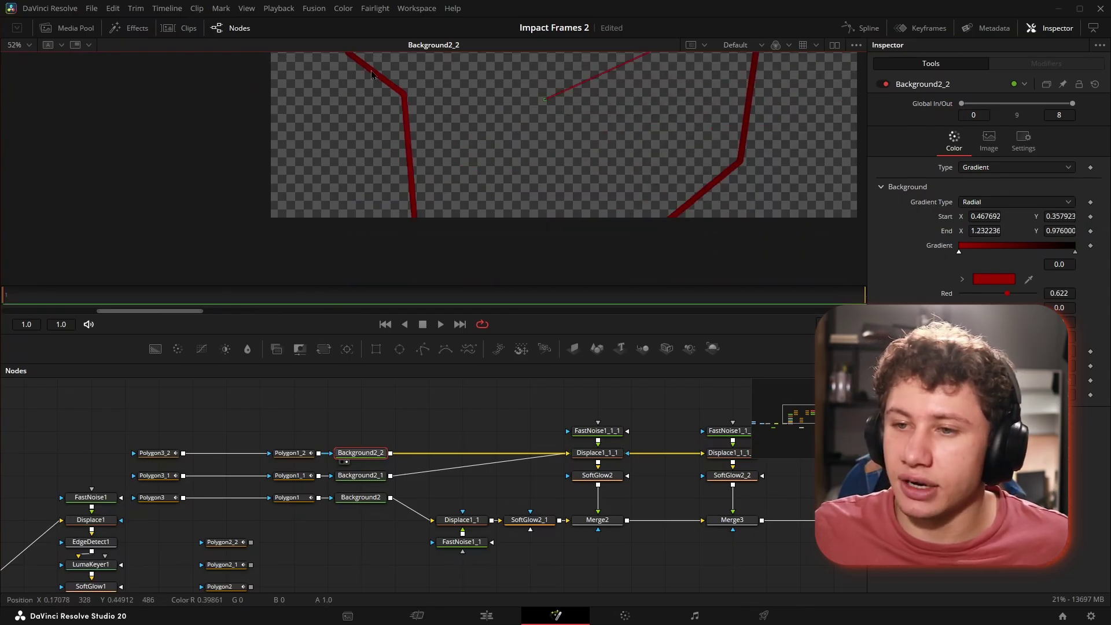
- Move Background2_2's radial gradient end point to about X 1.143, Y 1.102
{"action": "left_click_drag", "start_coordinate": [414, 107], "coordinate": [494, 243]}
{"action": "left_click_drag", "start_coordinate": [392, 93], "coordinate": [293, 92]}
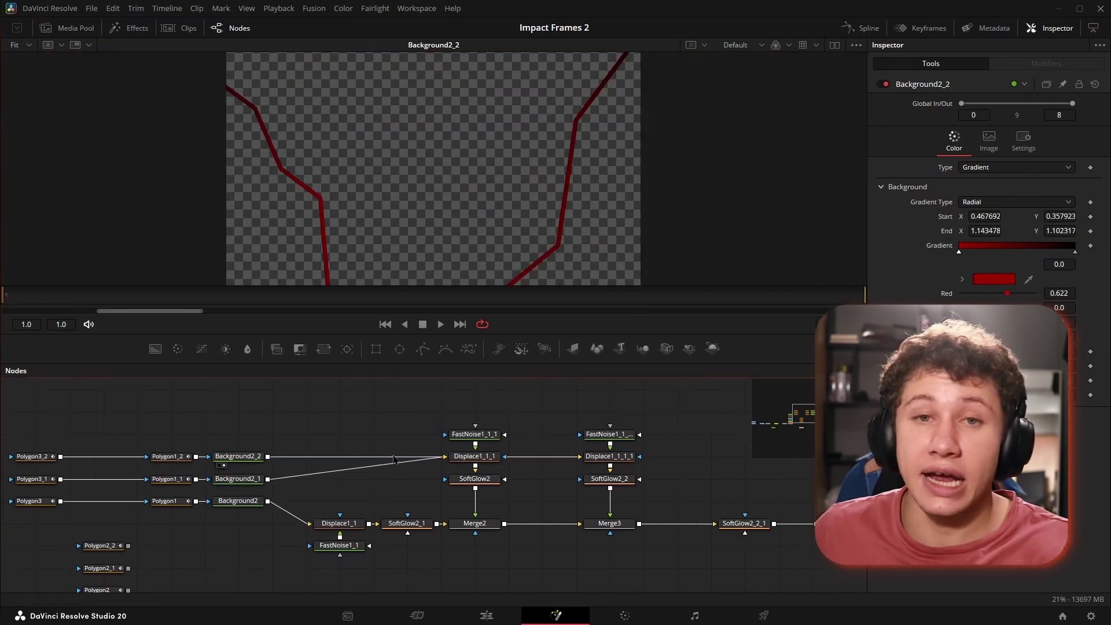
- View Displace1_1 and SoftGlow2_1 in the viewer to examine the distorted and glowing jagged lines
{"action": "left_click_drag", "start_coordinate": [339, 523], "coordinate": [405, 202]}
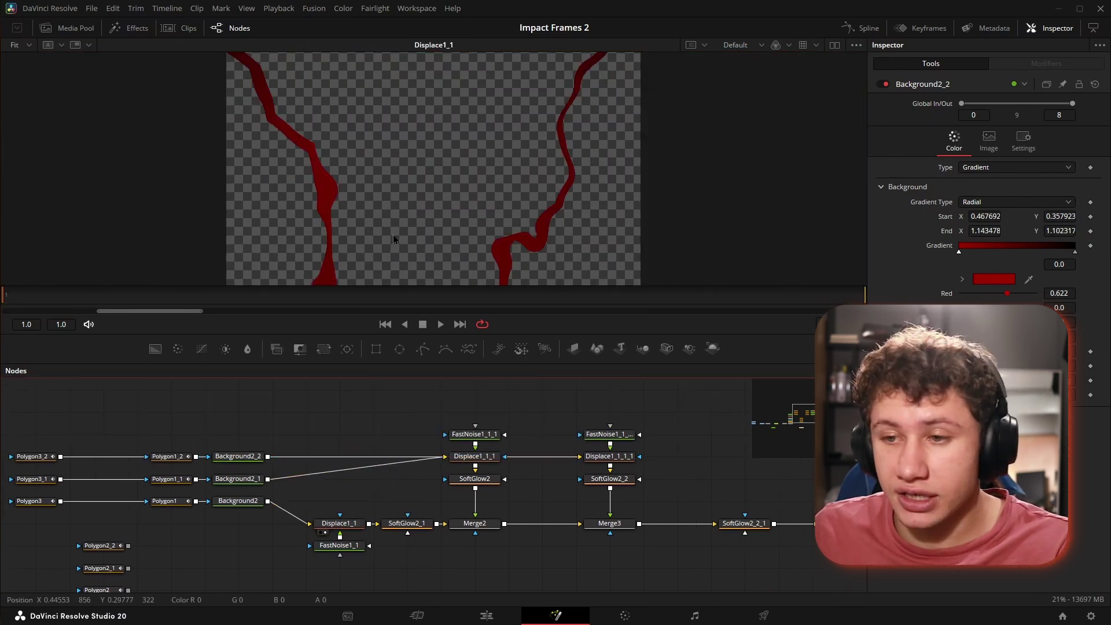
{"action": "left_click_drag", "start_coordinate": [335, 419], "coordinate": [372, 421]}
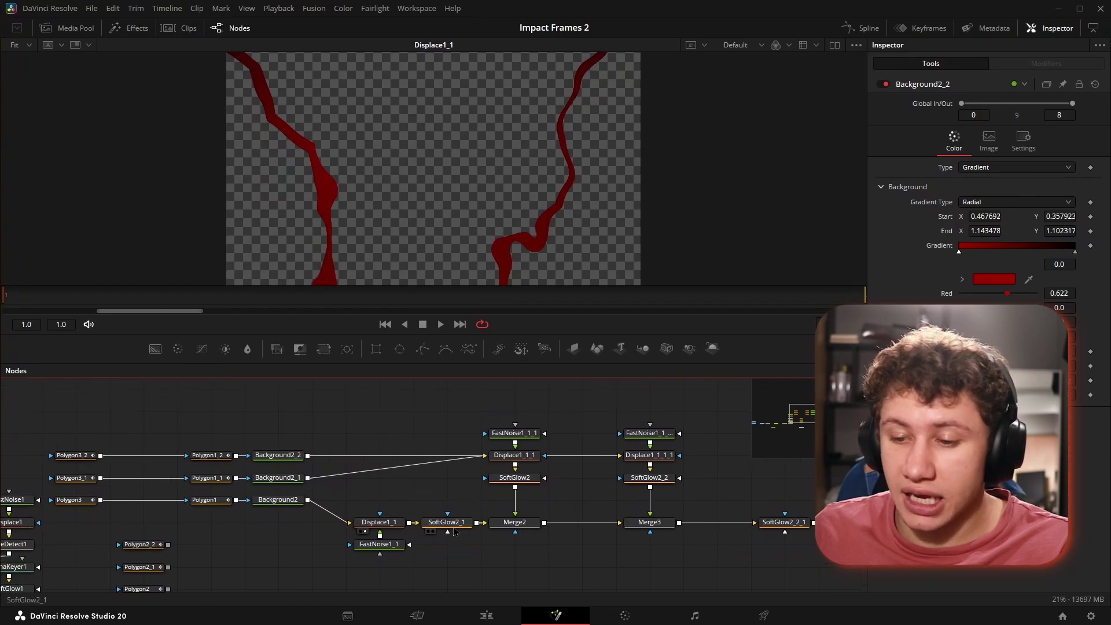
{"action": "left_click", "coordinate": [431, 531]}
{"action": "left_click_drag", "start_coordinate": [584, 537], "coordinate": [496, 538]}
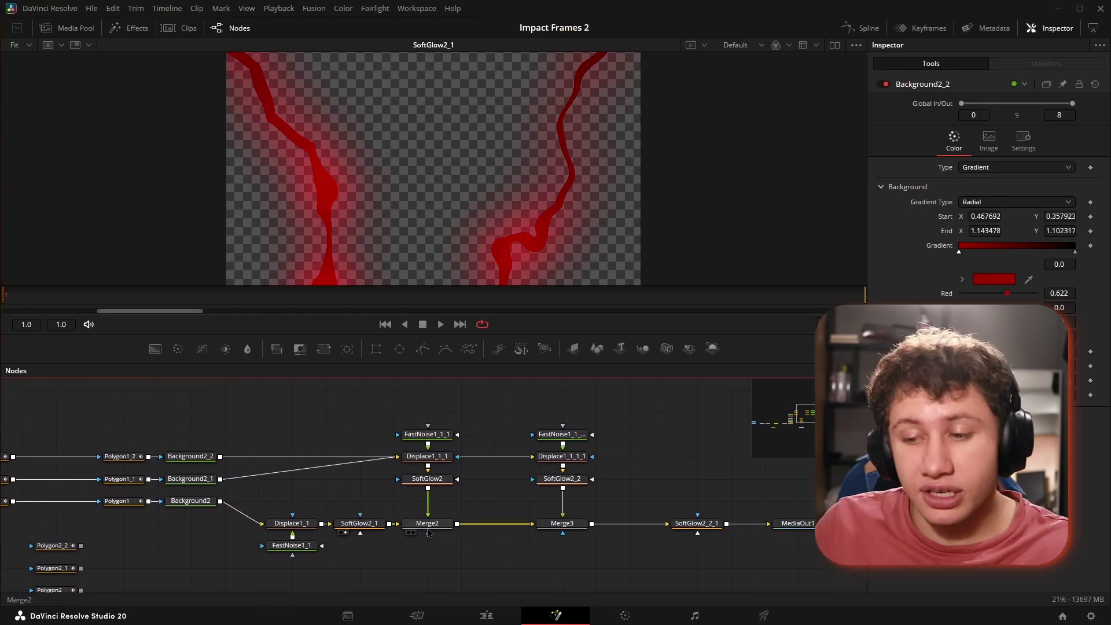
- View Merge2, Merge3, SoftGlow2_2_1 and MediaOut1 one after another to examine how the layered red lines build up
{"action": "left_click", "coordinate": [413, 532]}
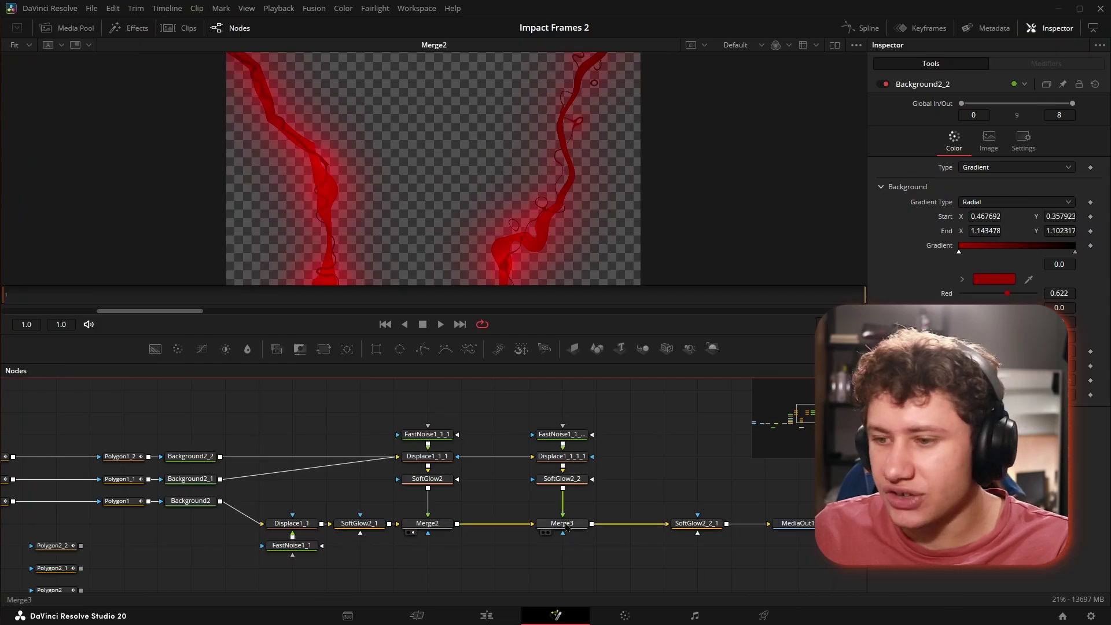
{"action": "left_click", "coordinate": [545, 533]}
{"action": "left_click_drag", "start_coordinate": [695, 433], "coordinate": [547, 439]}
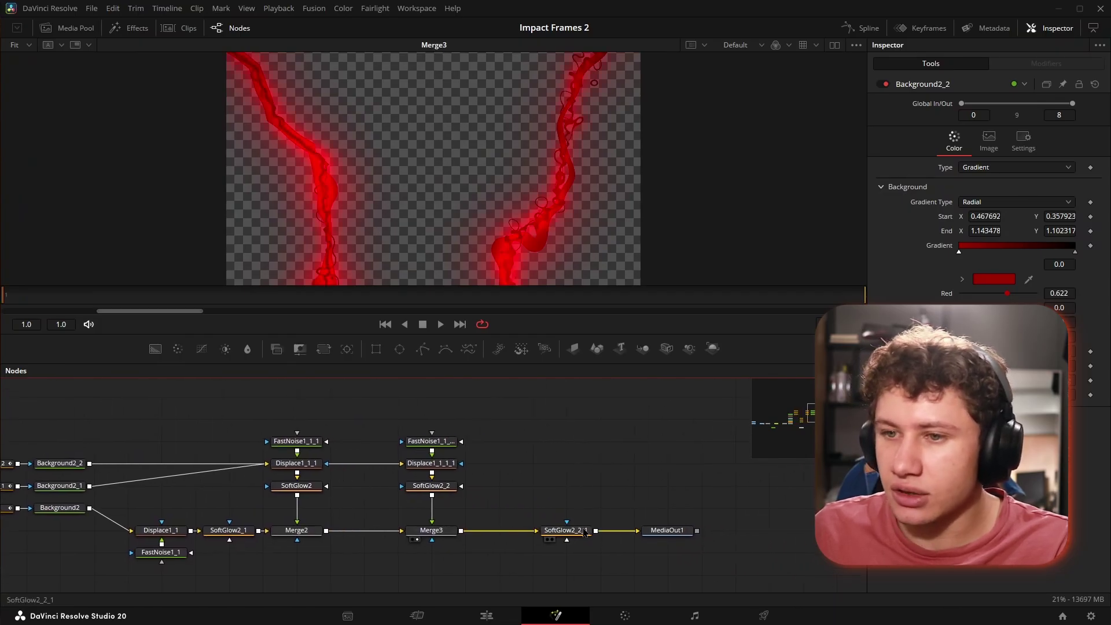
{"action": "left_click", "coordinate": [549, 537]}
{"action": "left_click_drag", "start_coordinate": [667, 532], "coordinate": [597, 272]}
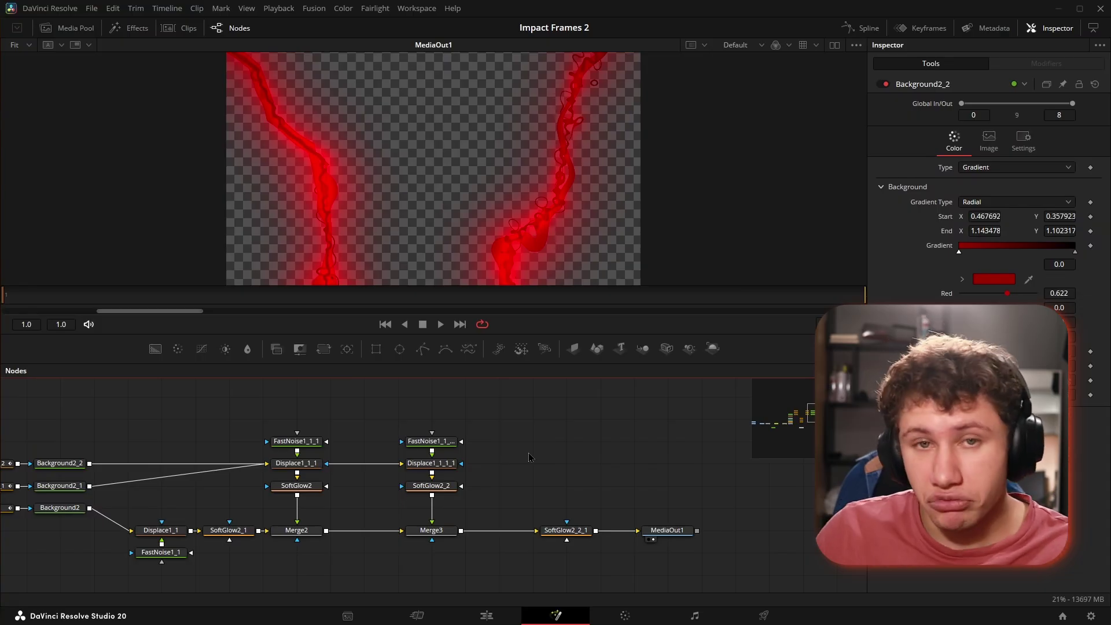
- Switch to the Edit page and enlarge Timeline 3 around the impact-frame section
{"action": "left_click", "coordinate": [486, 615]}
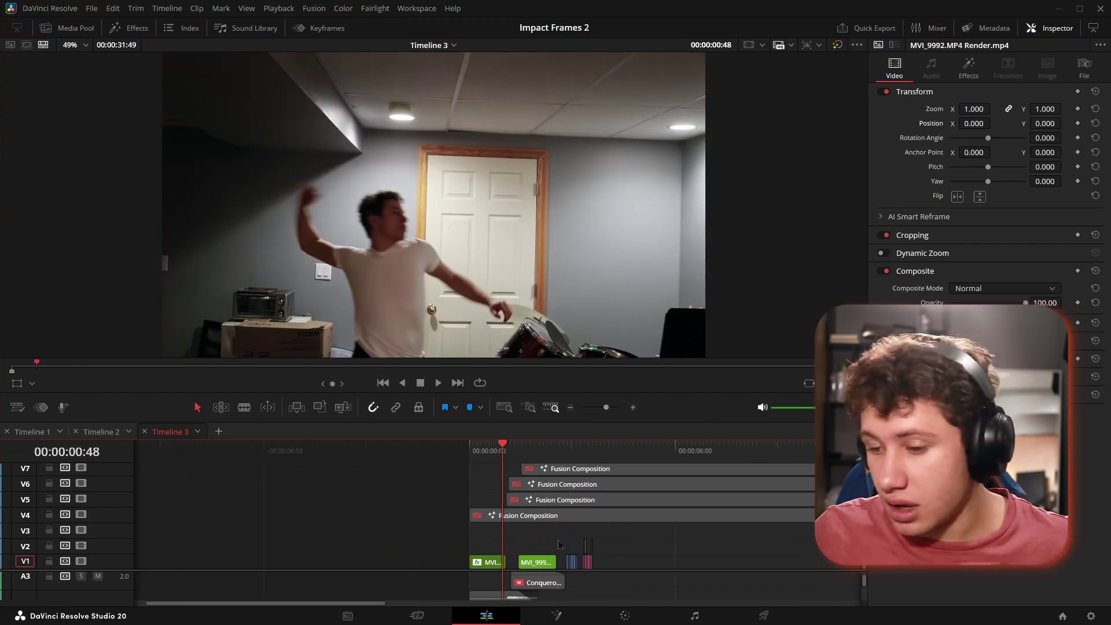
{"action": "scroll", "coordinate": [542, 543], "scroll_direction": "up", "scroll_amount": 2}
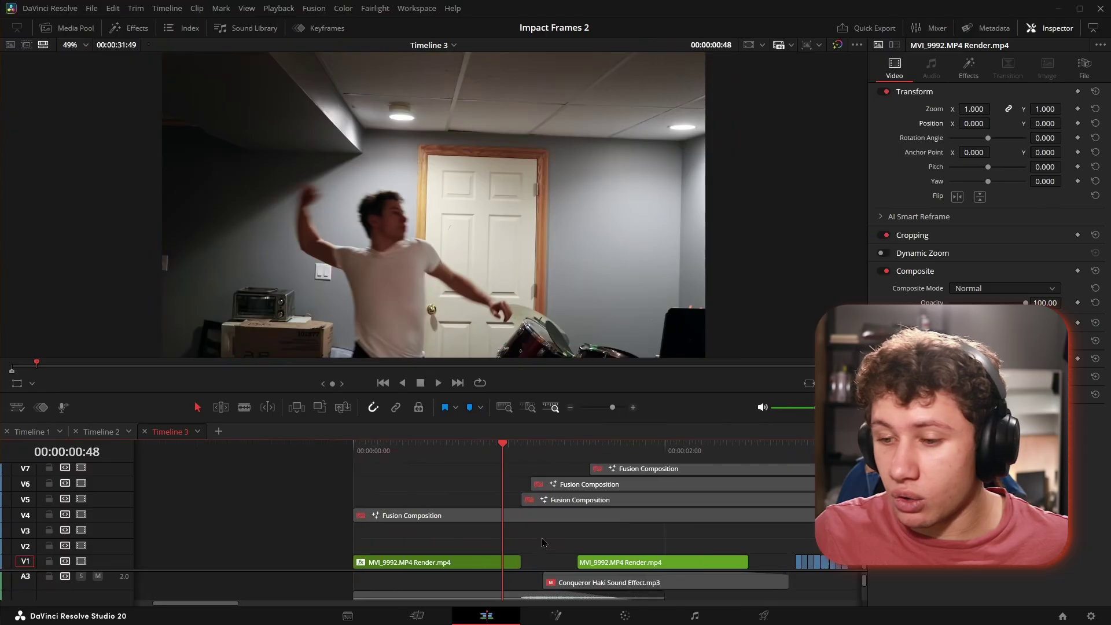
{"action": "scroll", "coordinate": [550, 537], "scroll_direction": "up", "scroll_amount": 2}
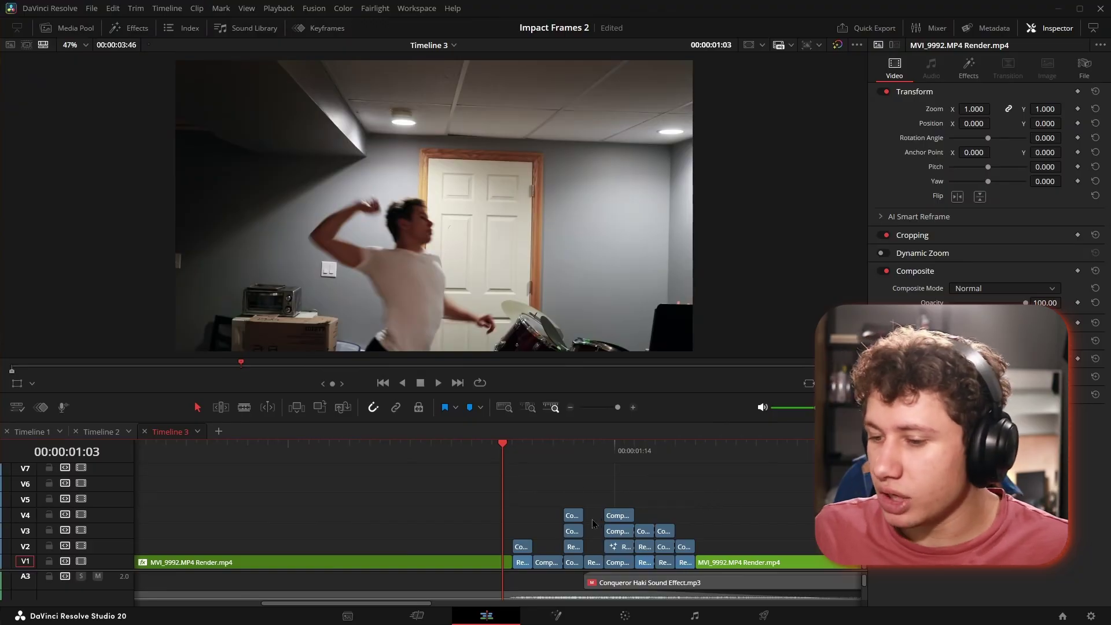
- Step frame by frame from 00:00:01:03 to 00:00:01:25 with the stacked clips enabled to examine the whole impact-frame sequence
{"action": "key", "text": "Right"}
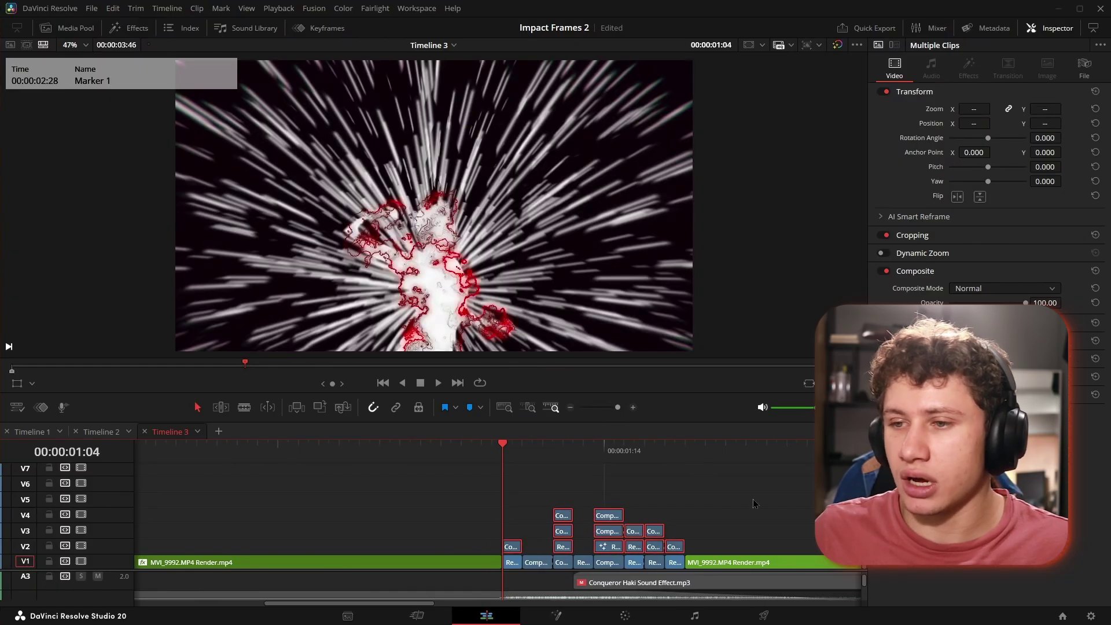
{"action": "key", "text": "Right"}
{"action": "key", "text": "Right"}
{"action": "key", "text": "Right"}
{"action": "key", "text": "Right"}
{"action": "key", "text": "Right"}
{"action": "key", "text": "Right"}
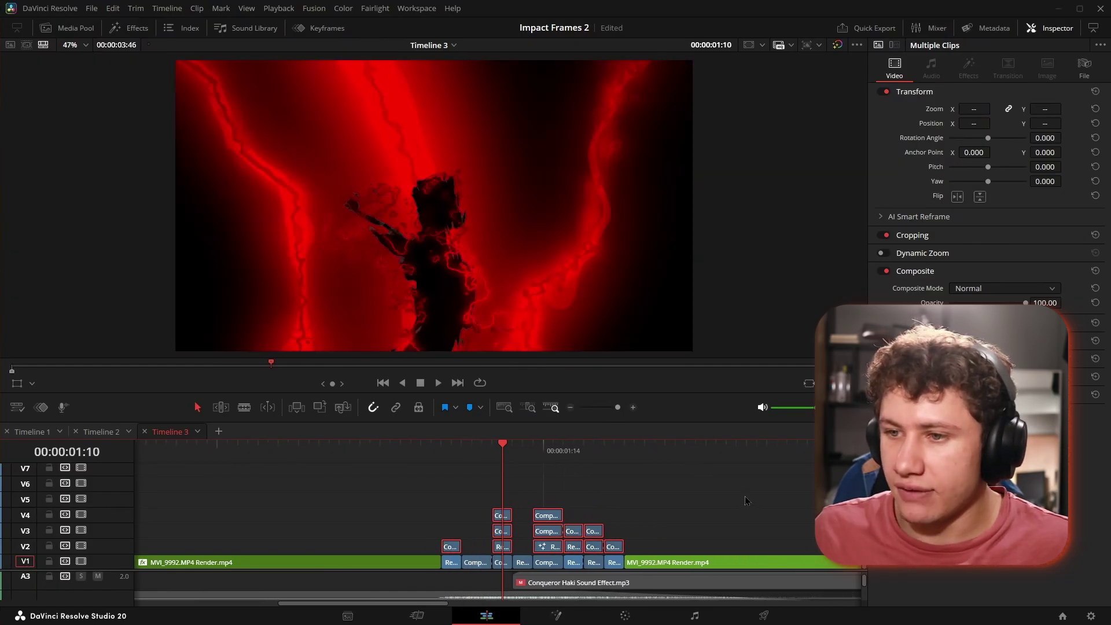
{"action": "key", "text": "Right"}
{"action": "key", "text": "Right"}
{"action": "key", "text": "Right"}
{"action": "key", "text": "Right"}
{"action": "key", "text": "Right"}
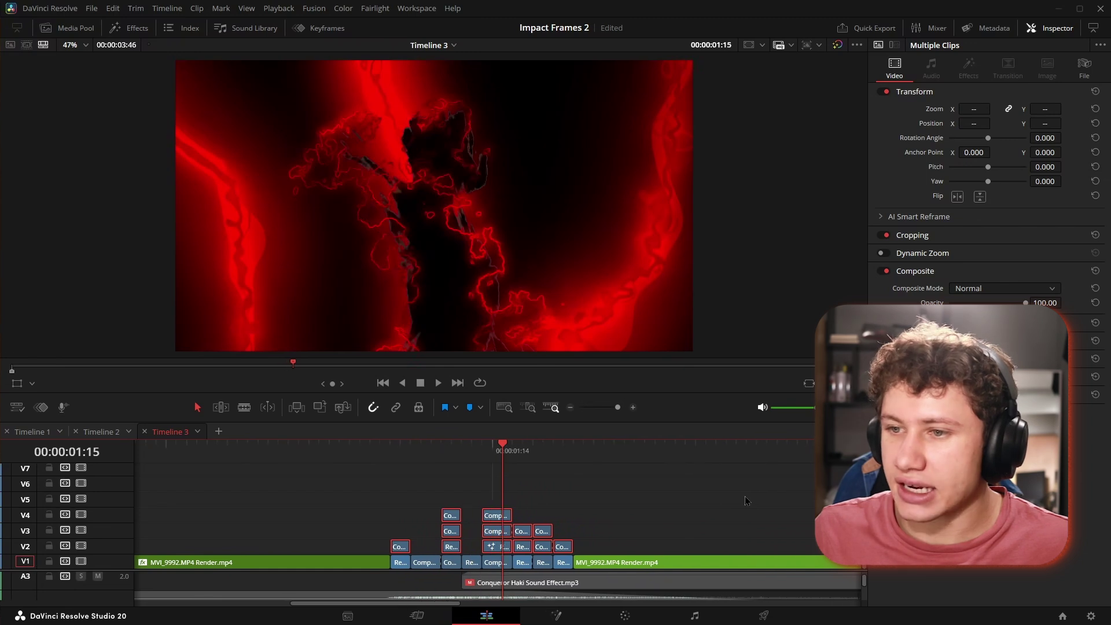
{"action": "key", "text": "Right"}
{"action": "key", "text": "Right"}
{"action": "key", "text": "Right"}
{"action": "key", "text": "Right"}
{"action": "key", "text": "Right"}
{"action": "key", "text": "Right"}
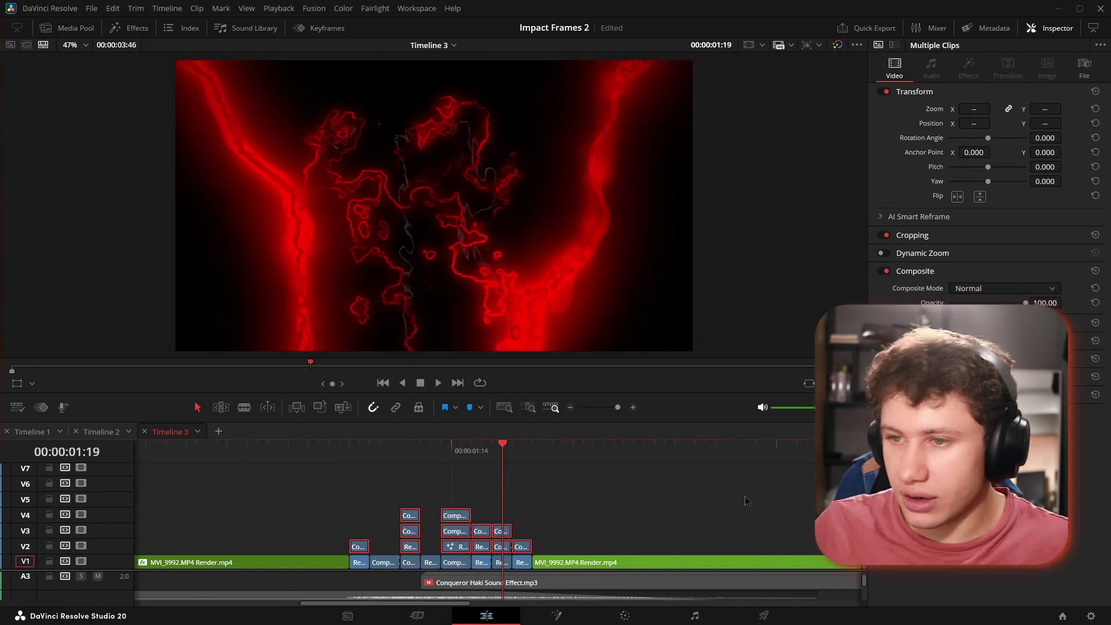
{"action": "key", "text": "Right"}
{"action": "key", "text": "Right"}
{"action": "key", "text": "Right"}
{"action": "key", "text": "Right"}
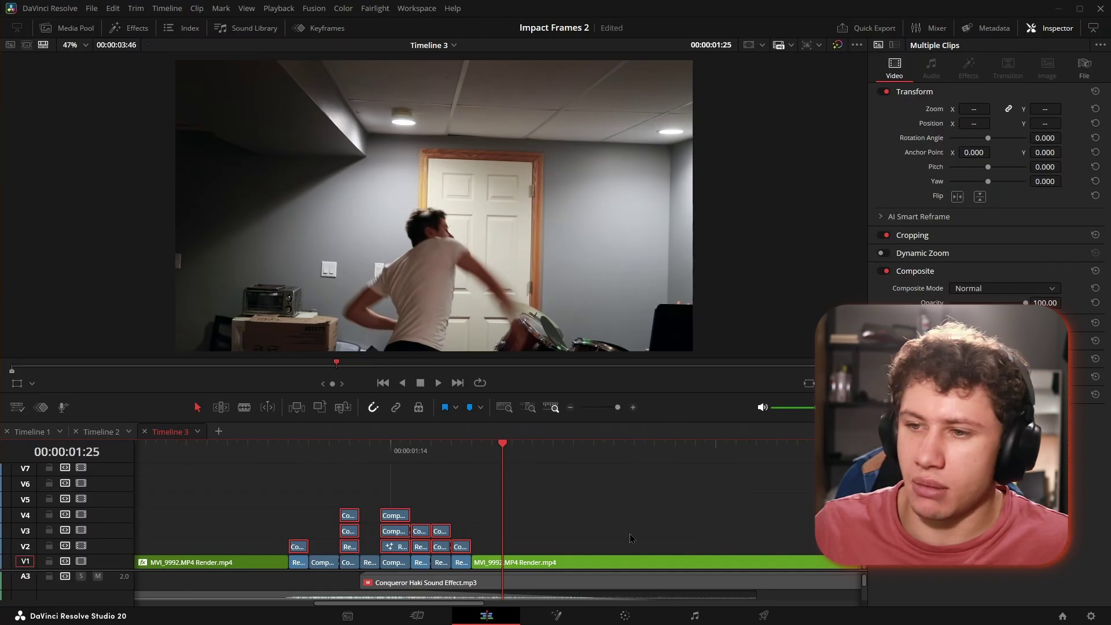
- Return the playhead to 00:00:01:04 and disable, then re-enable, the Compound Clip 2 on V2 to compare the speed-line frame
{"action": "key", "text": "Left"}
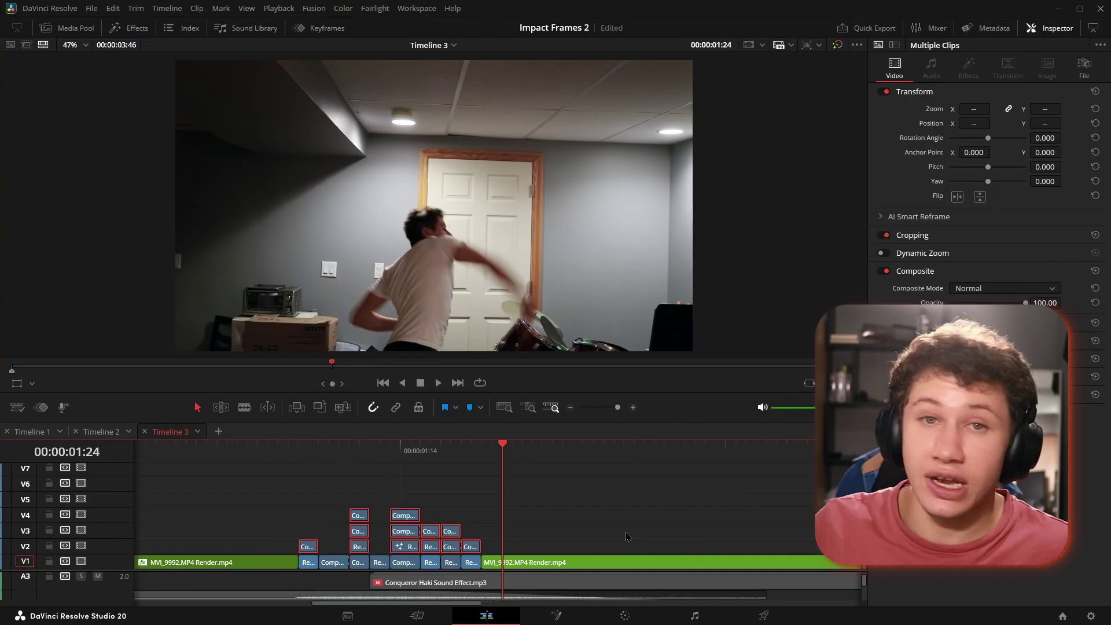
{"action": "key", "text": "Left"}
{"action": "key", "text": "Left"}
{"action": "key", "text": "Left"}
{"action": "left_click", "coordinate": [553, 515]}
{"action": "scroll", "coordinate": [606, 512], "scroll_direction": "up", "scroll_amount": 3}
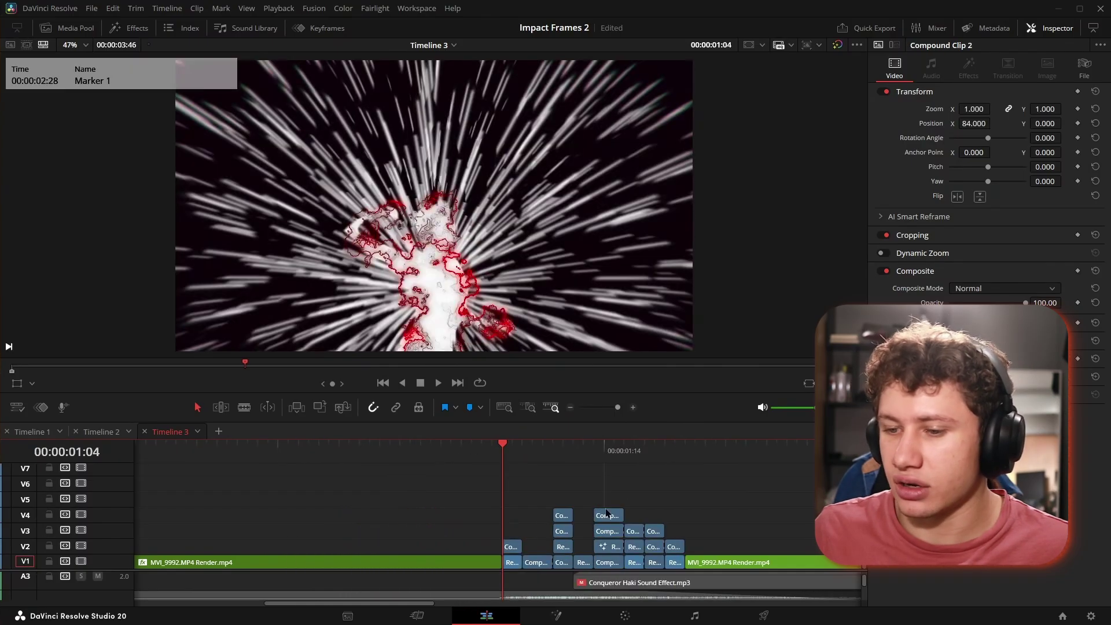
{"action": "left_click", "coordinate": [513, 548]}
{"action": "key", "text": "d"}
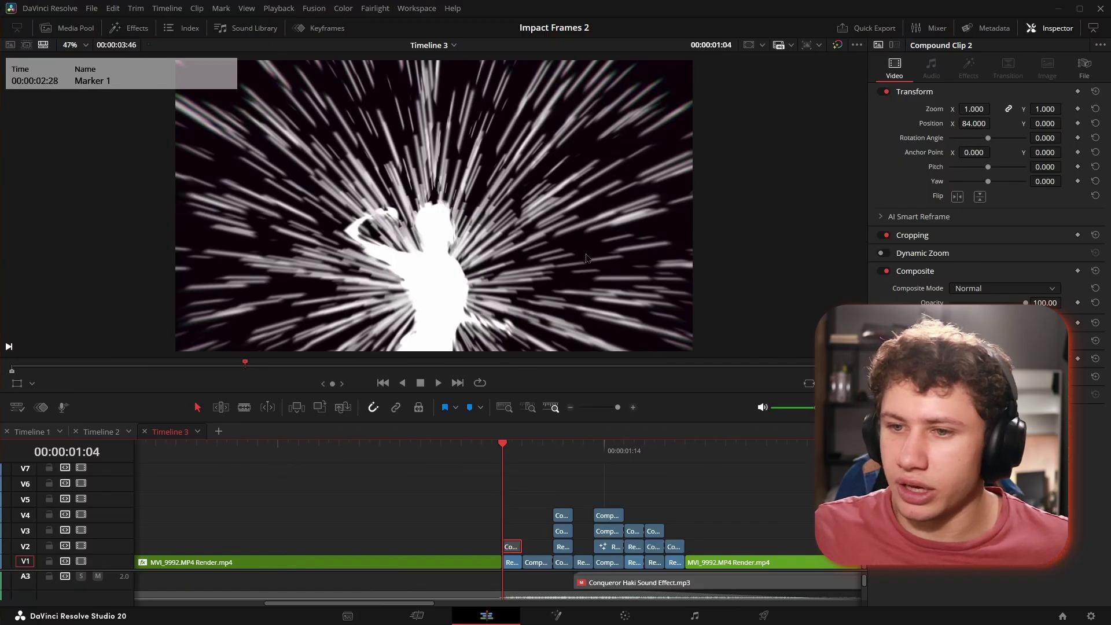
{"action": "key", "text": "d"}
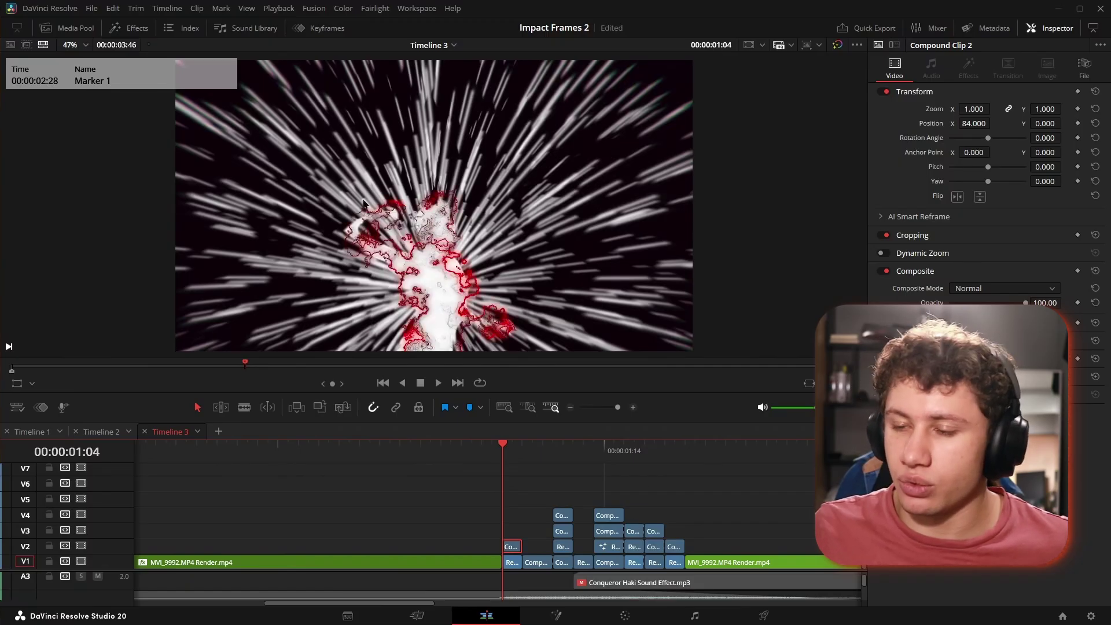
- Step forward from 00:00:01:04 to 00:00:01:10 to examine the single red line and the layered silhouette frame
{"action": "key", "text": "Right"}
{"action": "key", "text": "Right"}
{"action": "key", "text": "Right"}
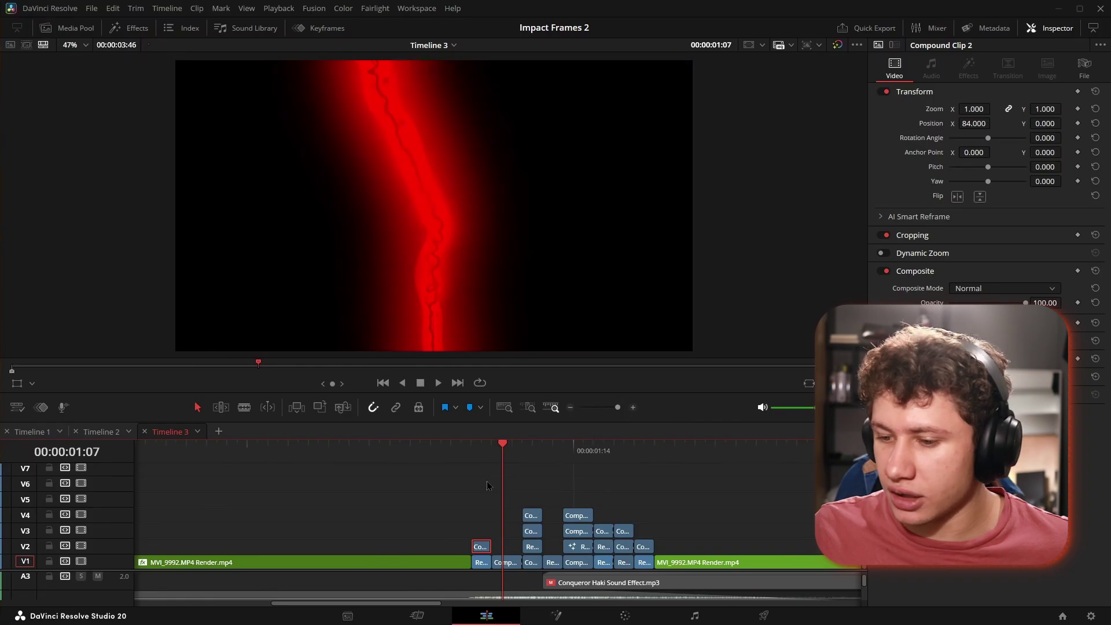
{"action": "left_click", "coordinate": [487, 512]}
{"action": "key", "text": "Right"}
{"action": "key", "text": "Right"}
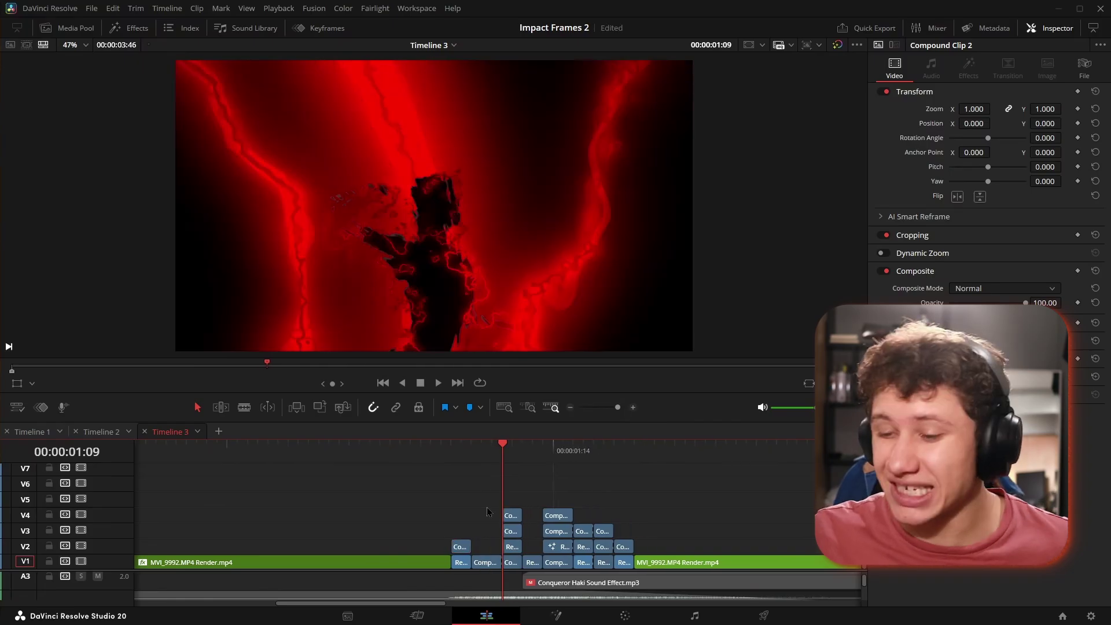
{"action": "key", "text": "Right"}
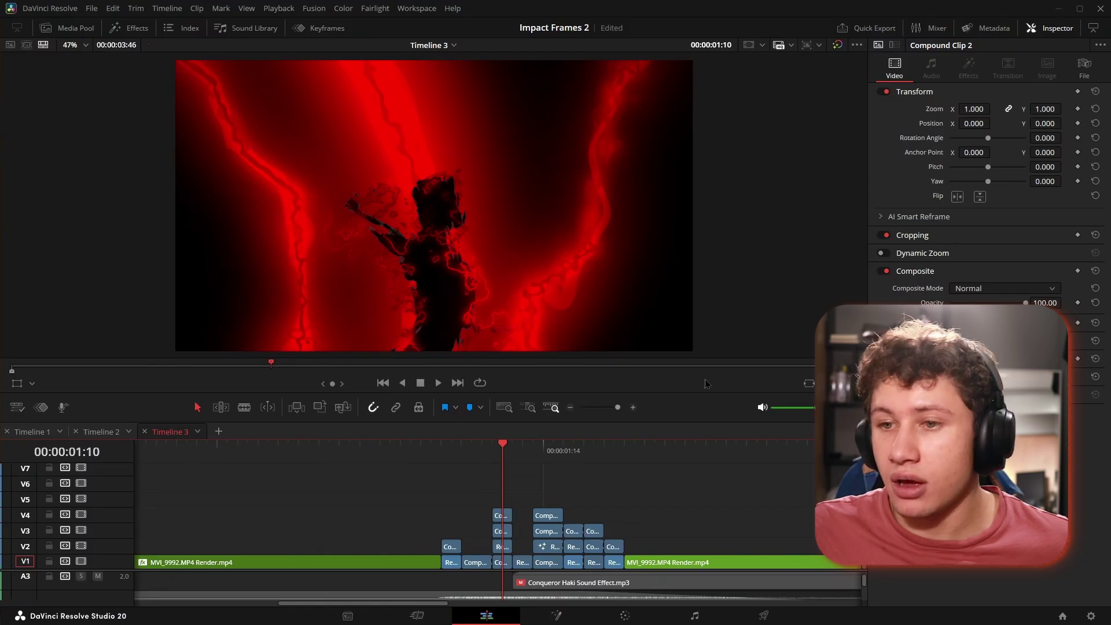
- At 00:00:01:10, toggle the V4 and V1 compound clips off and on, and inspect the V3 and V2 clips to examine each layer
{"action": "left_click", "coordinate": [498, 517]}
{"action": "key", "text": "d"}
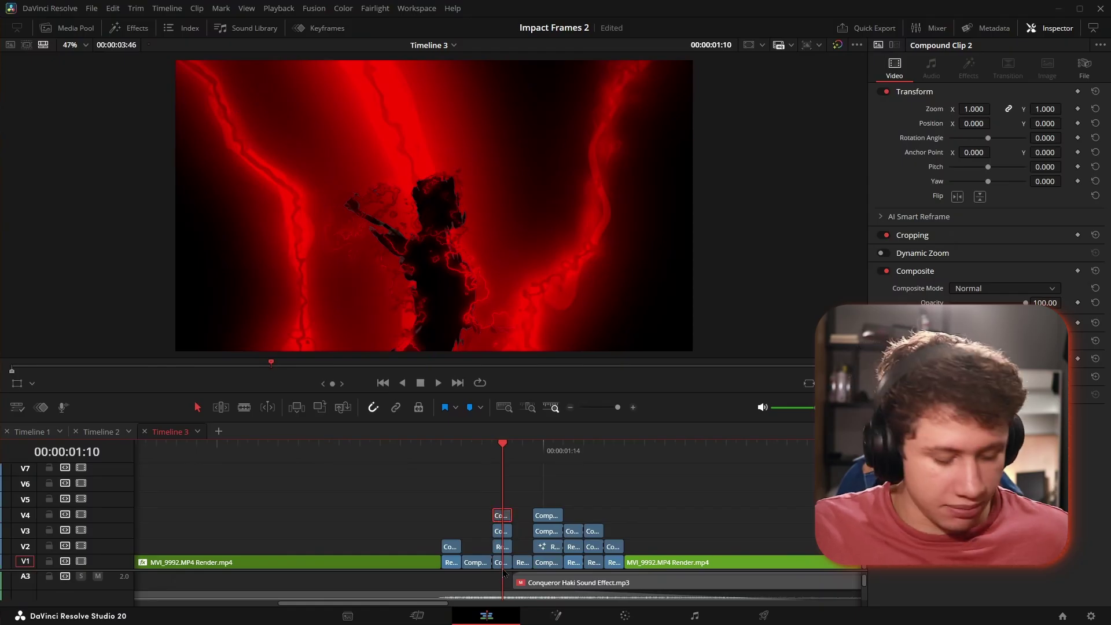
{"action": "left_click", "coordinate": [501, 564]}
{"action": "key", "text": "d"}
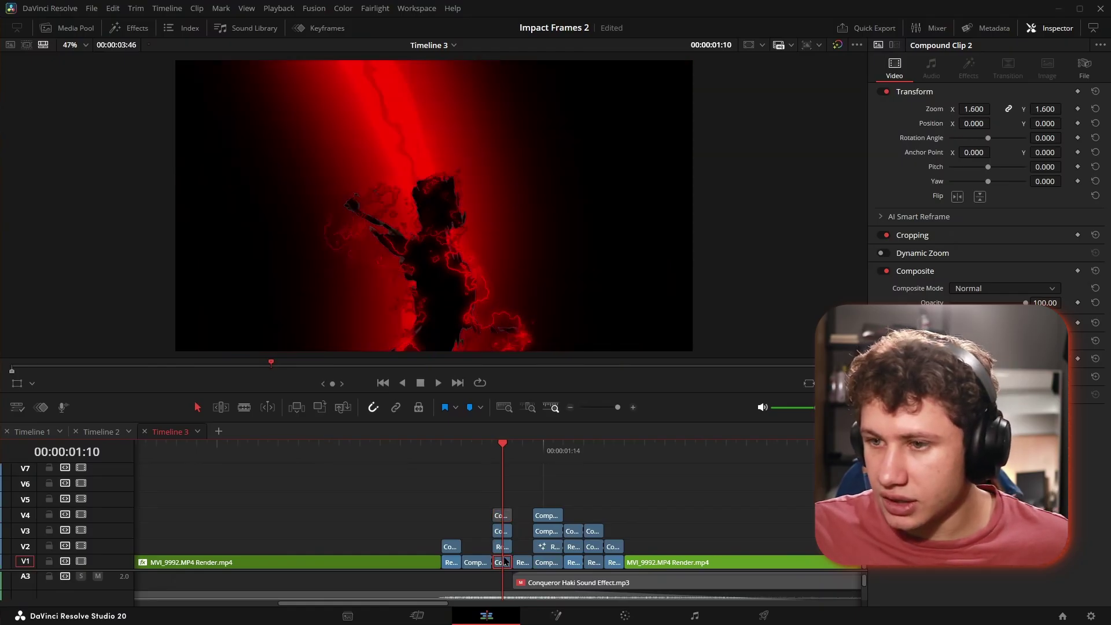
{"action": "left_click", "coordinate": [501, 516]}
{"action": "left_click", "coordinate": [503, 561]}
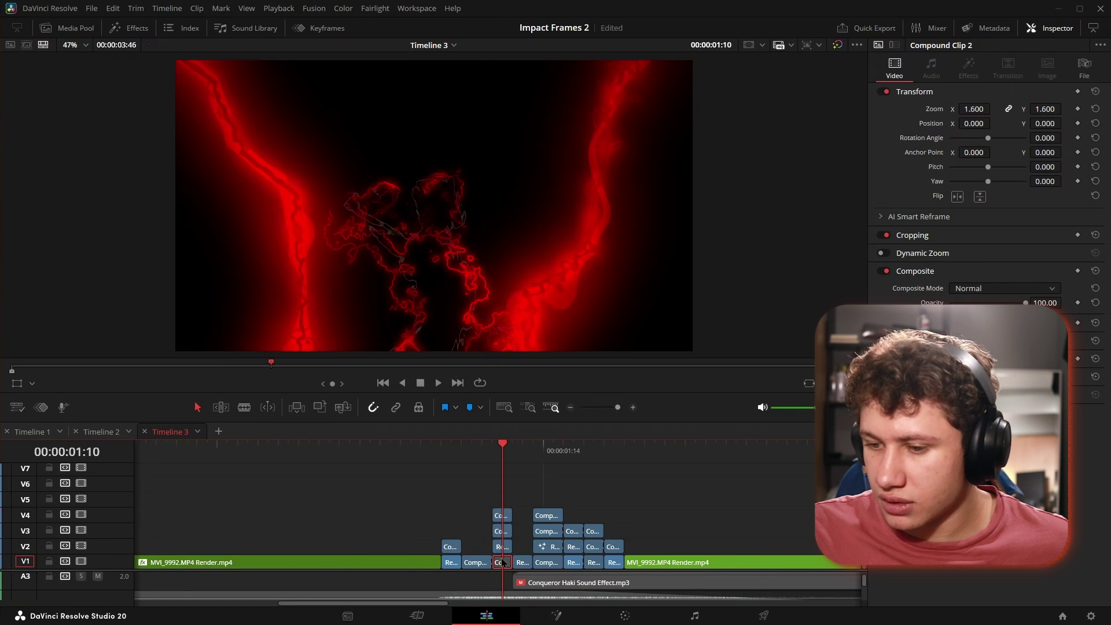
{"action": "left_click", "coordinate": [504, 531]}
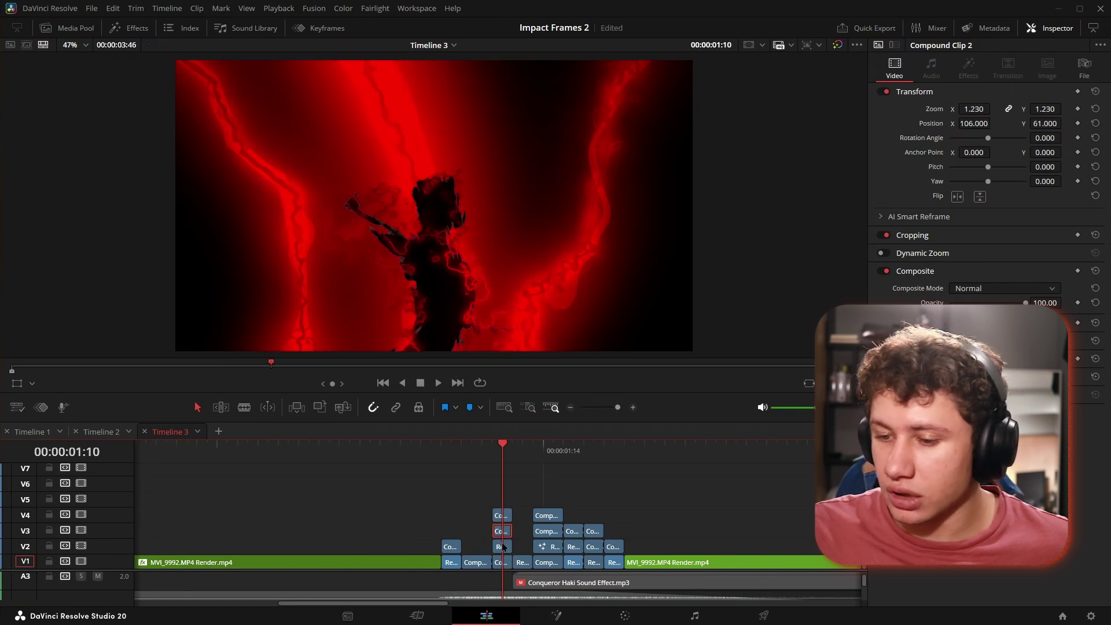
{"action": "left_click", "coordinate": [502, 546]}
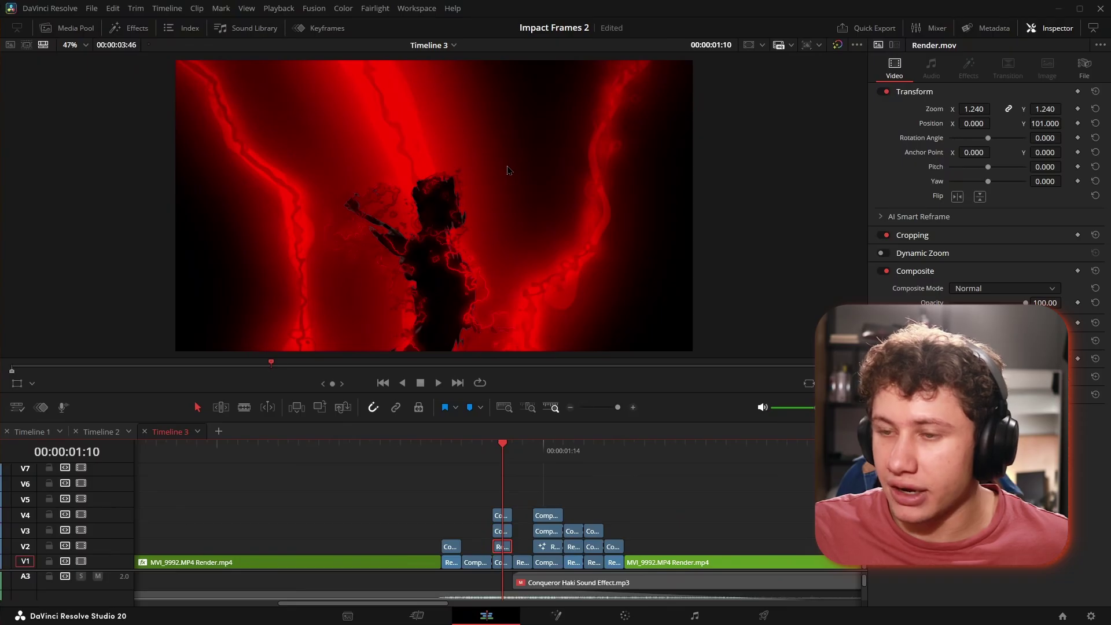
- Step forward to 00:00:01:14 and briefly select the preceding four-layer clip stack to compare it with the current stack
{"action": "key", "text": "Right"}
{"action": "key", "text": "Right"}
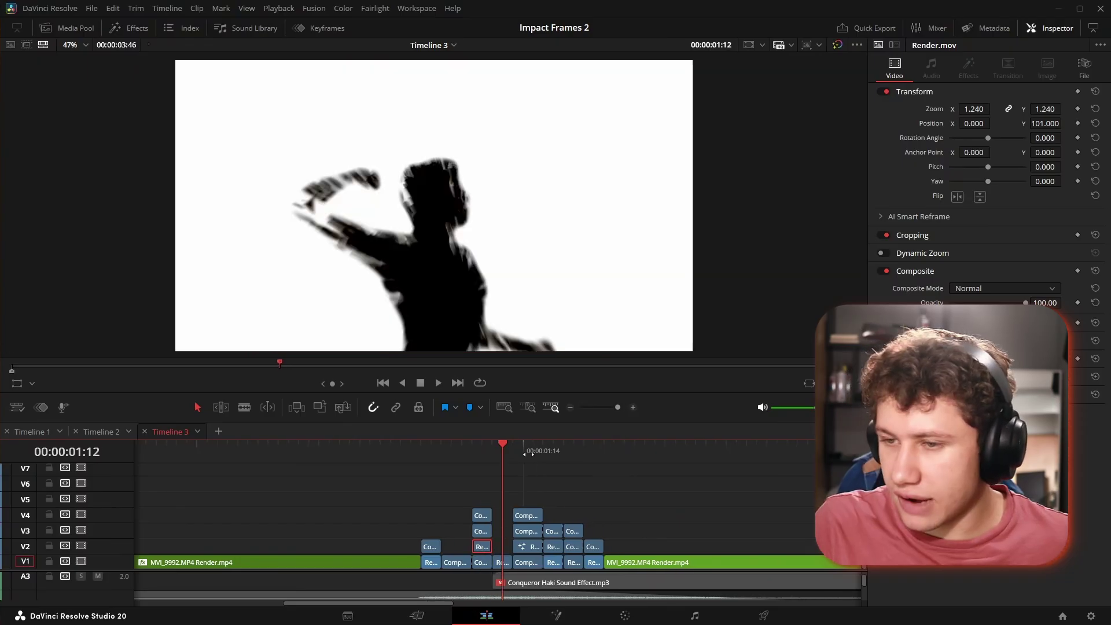
{"action": "key", "text": "Right"}
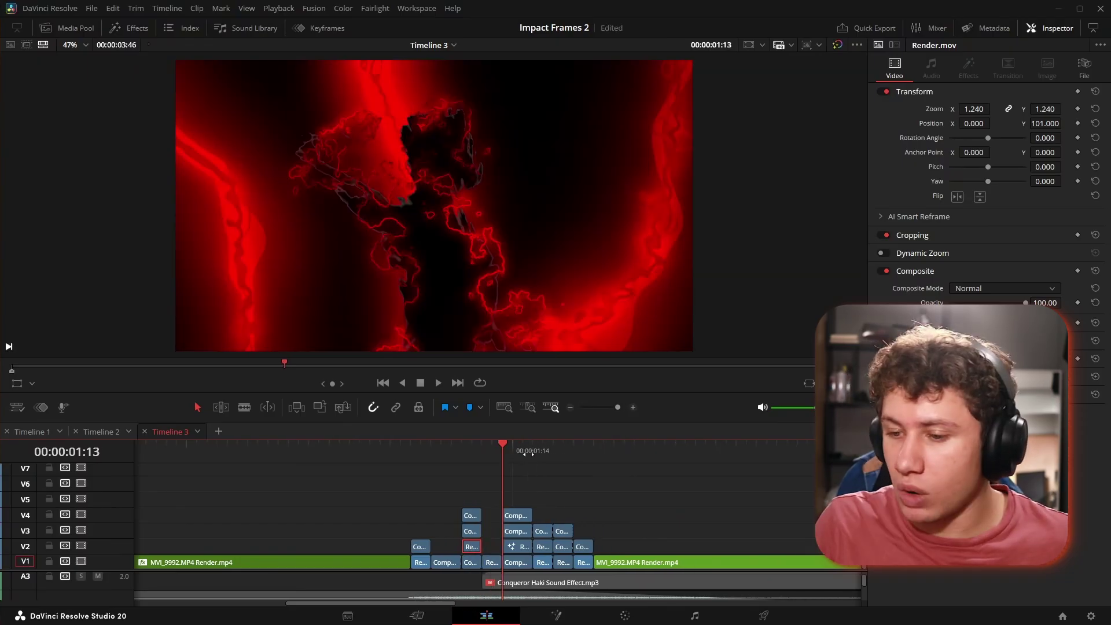
{"action": "key", "text": "Right"}
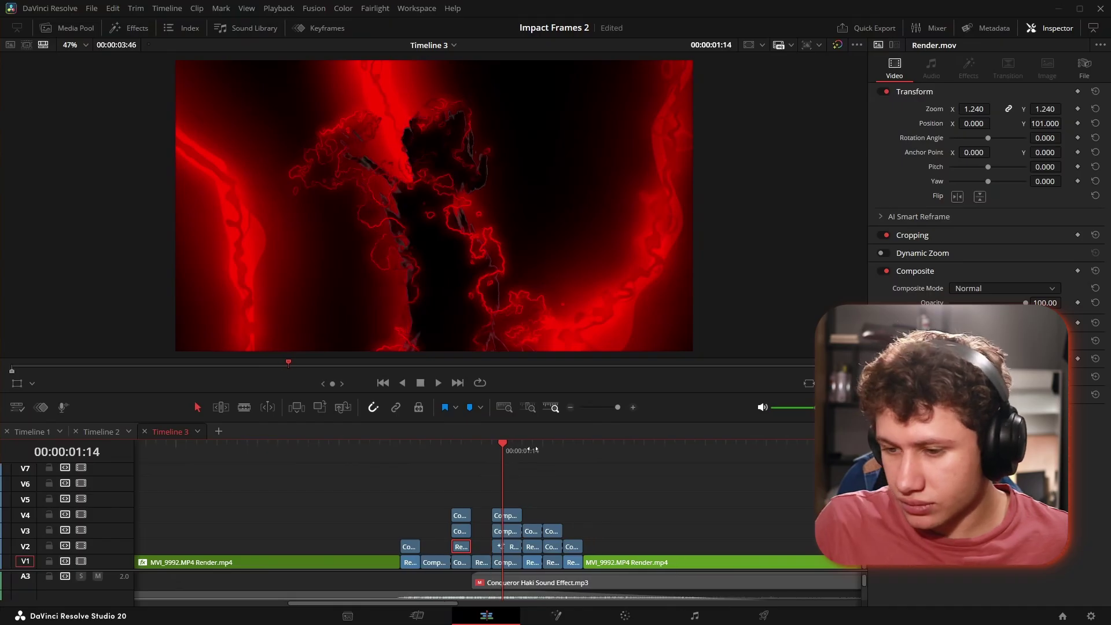
{"action": "left_click_drag", "start_coordinate": [452, 489], "coordinate": [467, 564]}
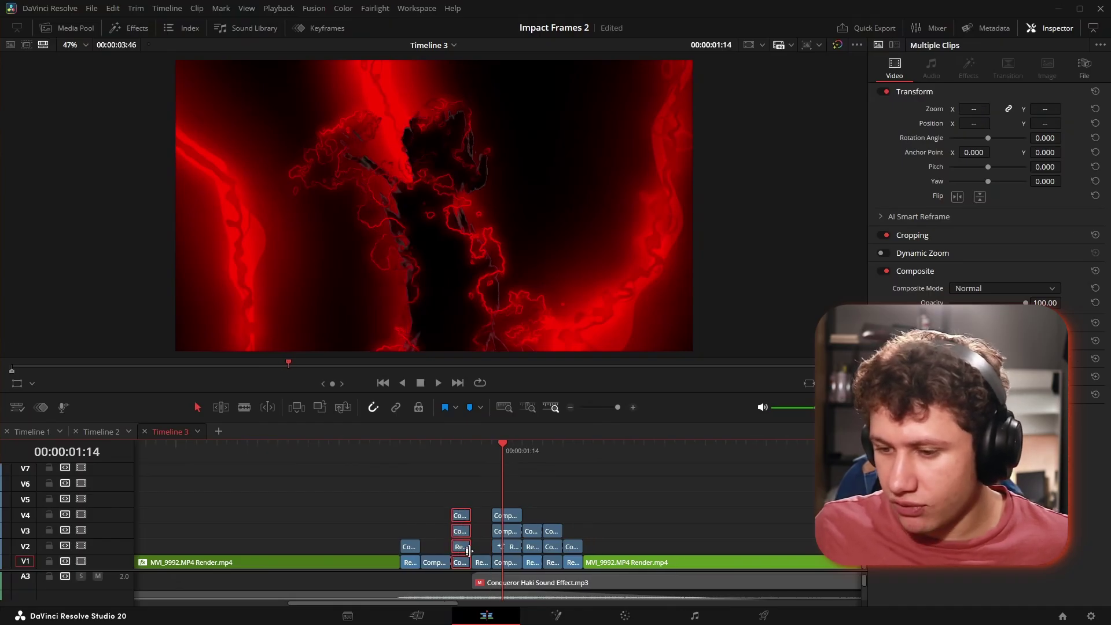
{"action": "left_click", "coordinate": [610, 473]}
- Step forward from 00:00:01:14 to 00:00:01:20 to examine the remaining impact frames
{"action": "key", "text": "Right"}
{"action": "key", "text": "Right"}
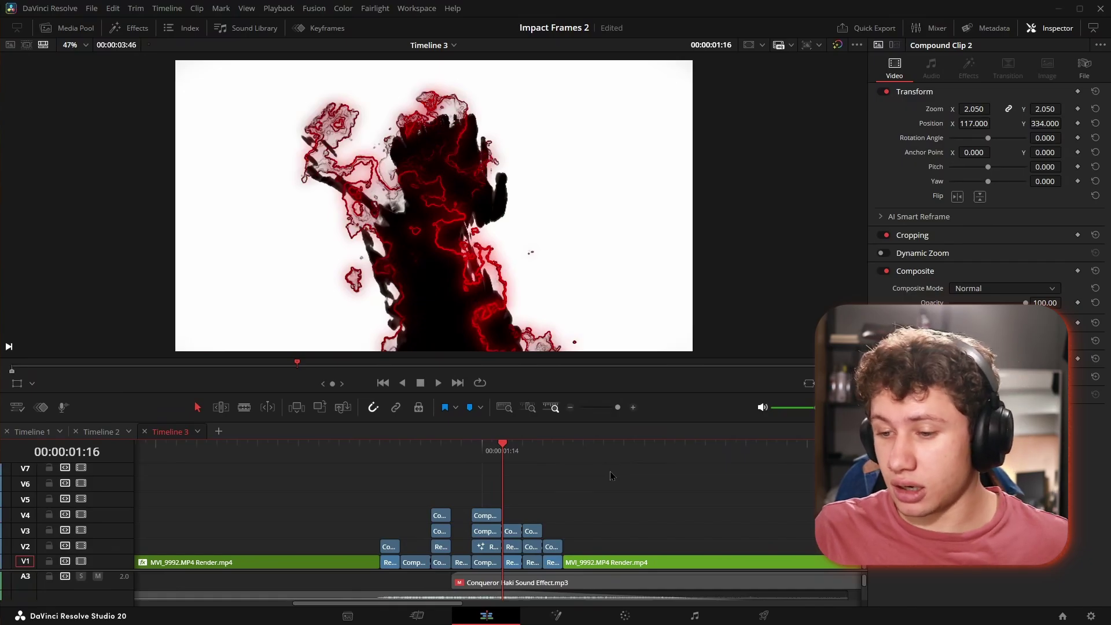
{"action": "key", "text": "Right"}
{"action": "key", "text": "Right"}
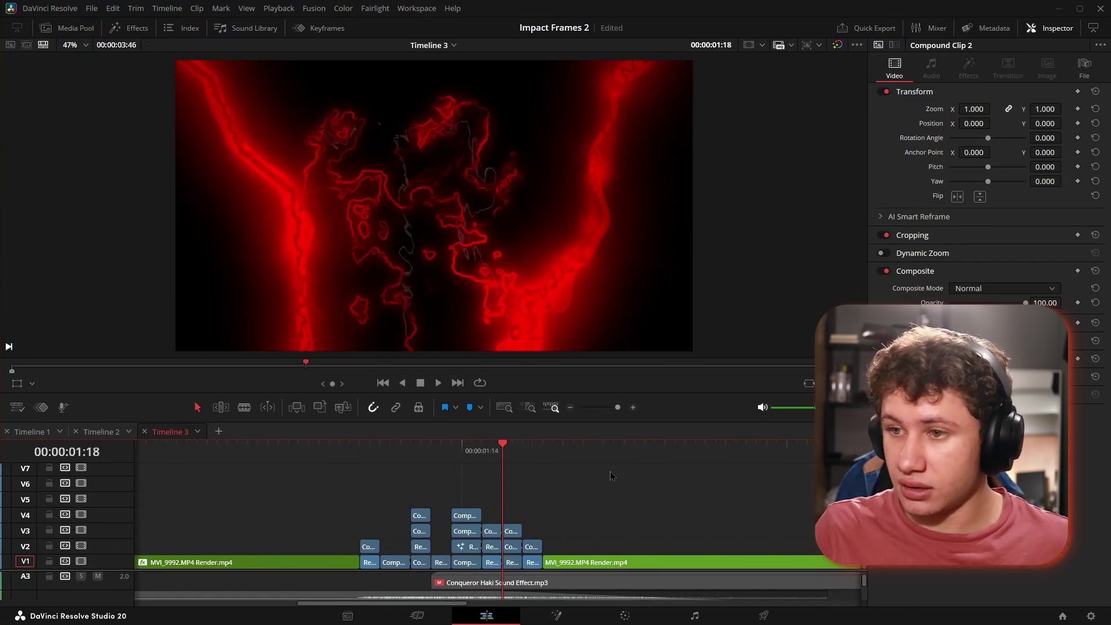
{"action": "key", "text": "Right"}
{"action": "key", "text": "Right"}
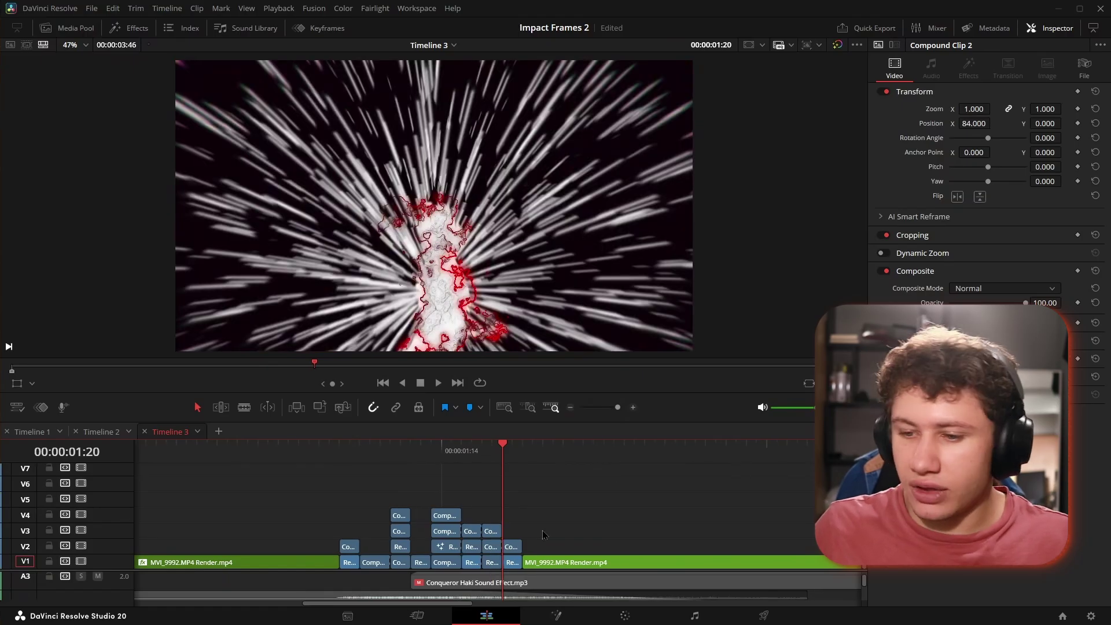
- Step back to 00:00:01:05 to review the opening speed-line impact frame
{"action": "key", "text": "Left"}
{"action": "key", "text": "Left"}
{"action": "key", "text": "Left"}
{"action": "key", "text": "Left"}
{"action": "key", "text": "Left"}
{"action": "key", "text": "Left"}
{"action": "key", "text": "Left"}
{"action": "key", "text": "Left"}
{"action": "key", "text": "Left"}
{"action": "key", "text": "Left"}
{"action": "key", "text": "Left"}
{"action": "key", "text": "Left"}
{"action": "key", "text": "Left"}
{"action": "key", "text": "Left"}
{"action": "key", "text": "Left"}
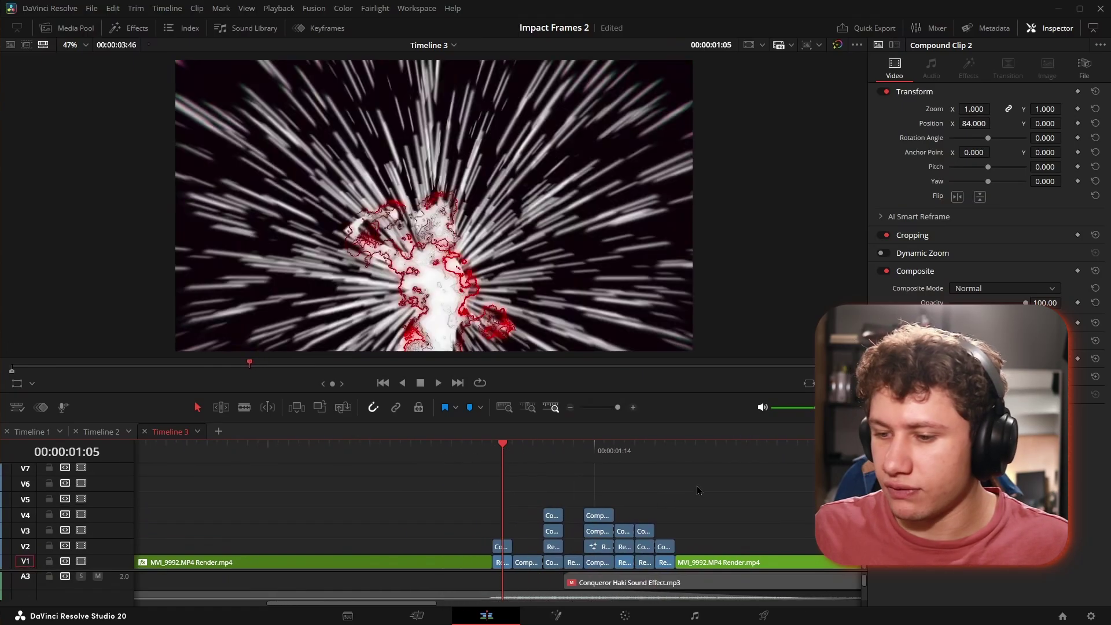
- Step forward past the remaining impact frames to 00:00:01:22 and enlarge the timeline area to show the audio tracks
{"action": "key", "text": "Right"}
{"action": "key", "text": "Right"}
{"action": "key", "text": "Right"}
{"action": "key", "text": "Right"}
{"action": "key", "text": "Right"}
{"action": "key", "text": "Right"}
{"action": "key", "text": "Right"}
{"action": "key", "text": "Right"}
{"action": "key", "text": "Right"}
{"action": "key", "text": "Right"}
{"action": "key", "text": "Right"}
{"action": "key", "text": "Right"}
{"action": "key", "text": "Right"}
{"action": "key", "text": "Right"}
{"action": "key", "text": "Right"}
{"action": "key", "text": "Right"}
{"action": "key", "text": "Right"}
{"action": "scroll", "coordinate": [567, 470], "scroll_direction": "down", "scroll_amount": 2}
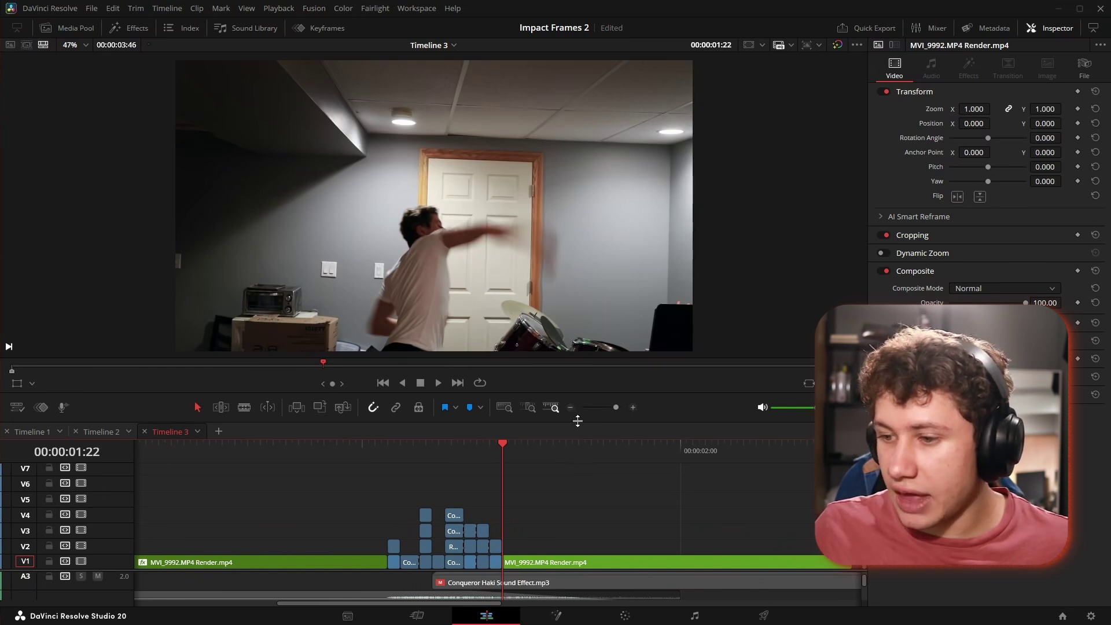
{"action": "left_click_drag", "start_coordinate": [578, 421], "coordinate": [578, 209]}
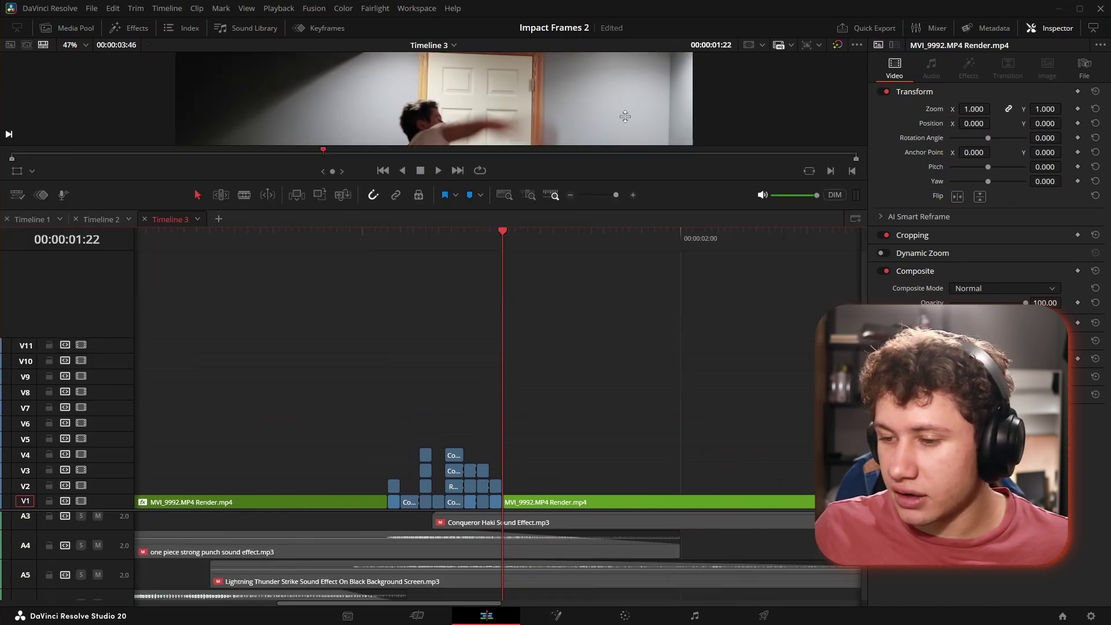
- Switch to Timeline 1 and go to 00:00:01:46 in the opening punch edit to view its sound effect tracks
{"action": "left_click", "coordinate": [36, 221]}
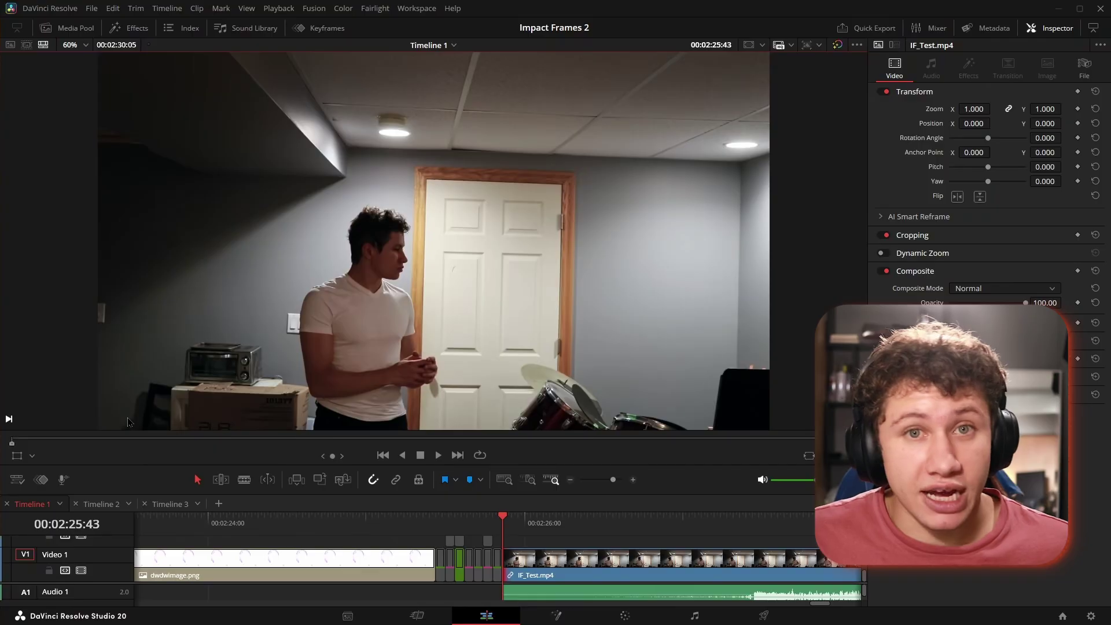
{"action": "key", "text": "space"}
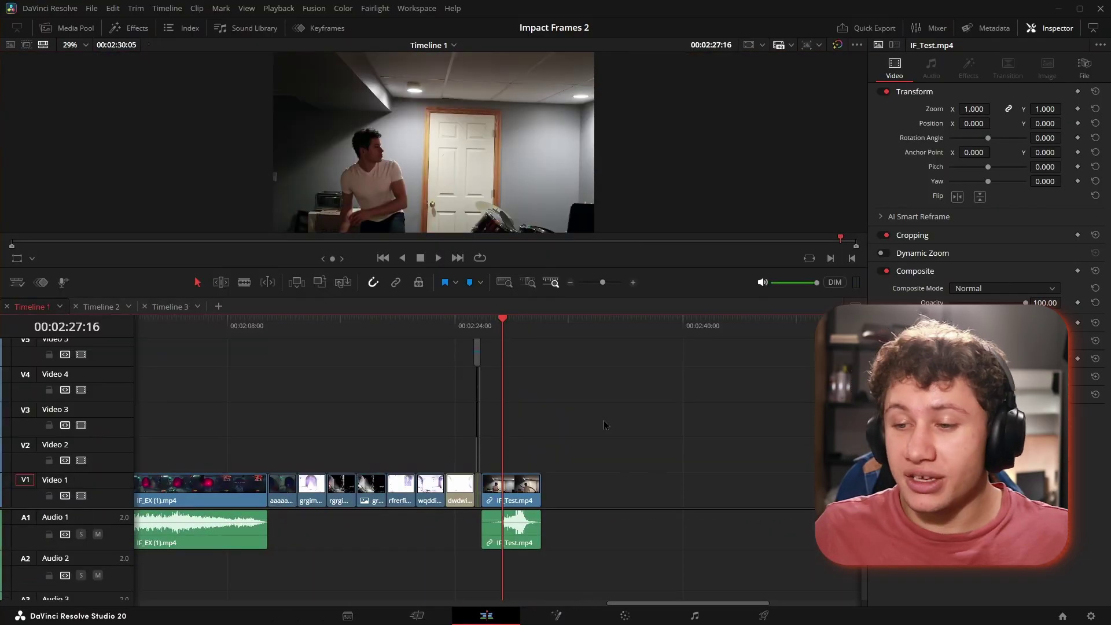
{"action": "scroll", "coordinate": [604, 426], "scroll_direction": "down", "scroll_amount": 3}
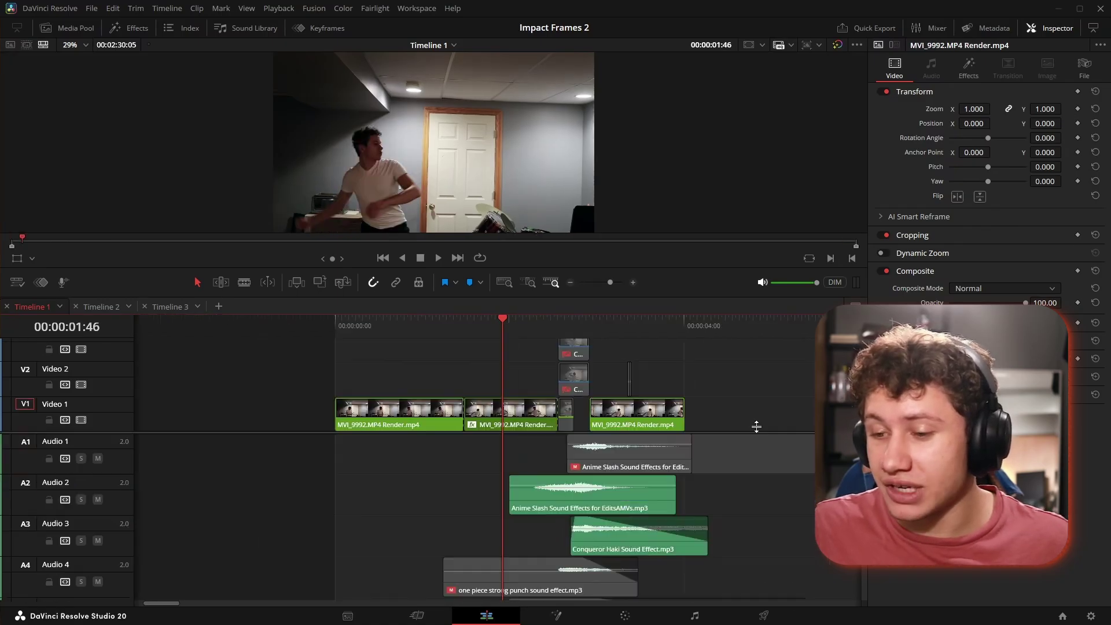
{"action": "scroll", "coordinate": [729, 371], "scroll_direction": "down", "scroll_amount": 2}
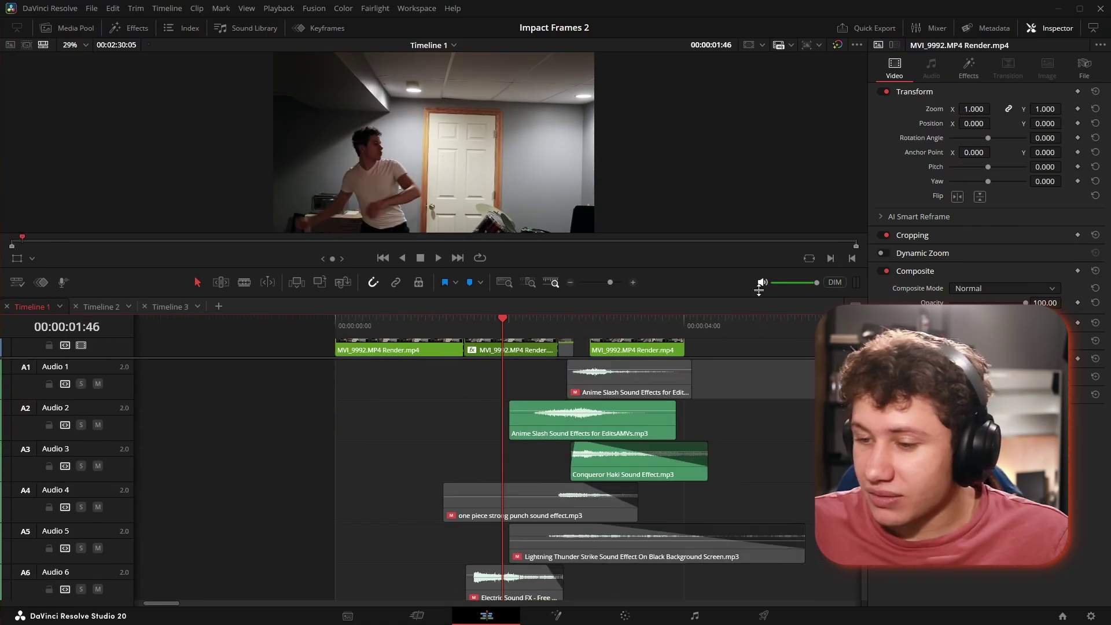
- Select the stacked sound effect clips across Audio 1 to Audio 13 to examine how the punch's sound is layered
{"action": "left_click_drag", "start_coordinate": [732, 376], "coordinate": [464, 603]}
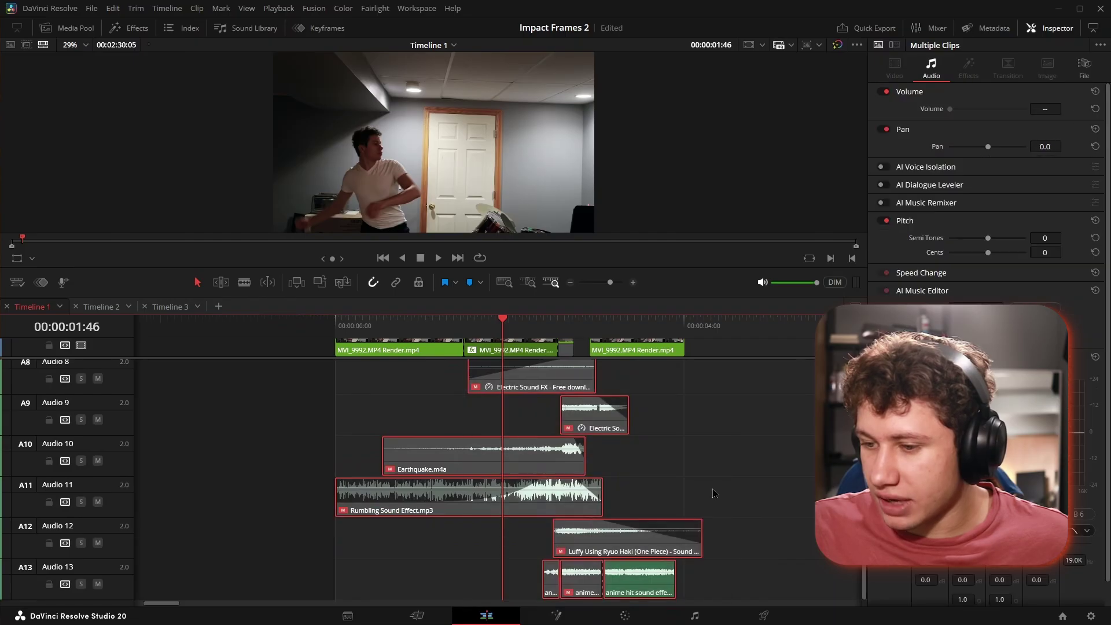
{"action": "scroll", "coordinate": [732, 482], "scroll_direction": "up", "scroll_amount": 4}
{"action": "left_click", "coordinate": [774, 434]}
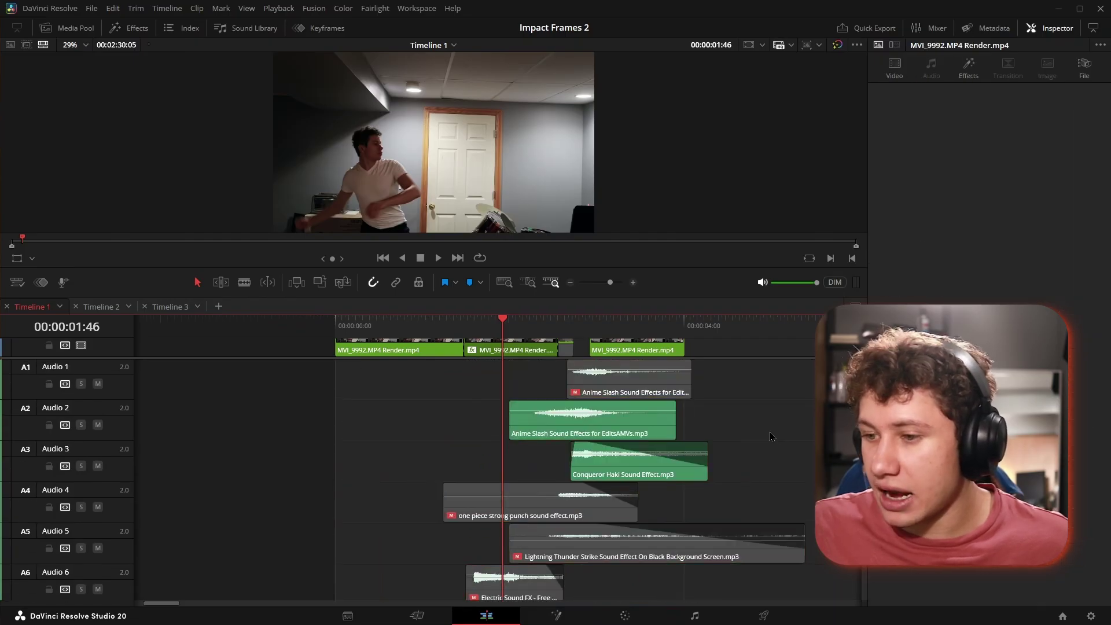
{"action": "scroll", "coordinate": [759, 426], "scroll_direction": "down", "scroll_amount": 5}
{"action": "left_click_drag", "start_coordinate": [783, 434], "coordinate": [270, 486]}
{"action": "left_click_drag", "start_coordinate": [591, 463], "coordinate": [529, 448]}
- Go to the IF_Test.mp4 clip at 00:02:26:28 and enlarge the video track area above the audio tracks
{"action": "scroll", "coordinate": [516, 441], "scroll_direction": "up", "scroll_amount": 4}
{"action": "scroll", "coordinate": [570, 374], "scroll_direction": "up", "scroll_amount": 3}
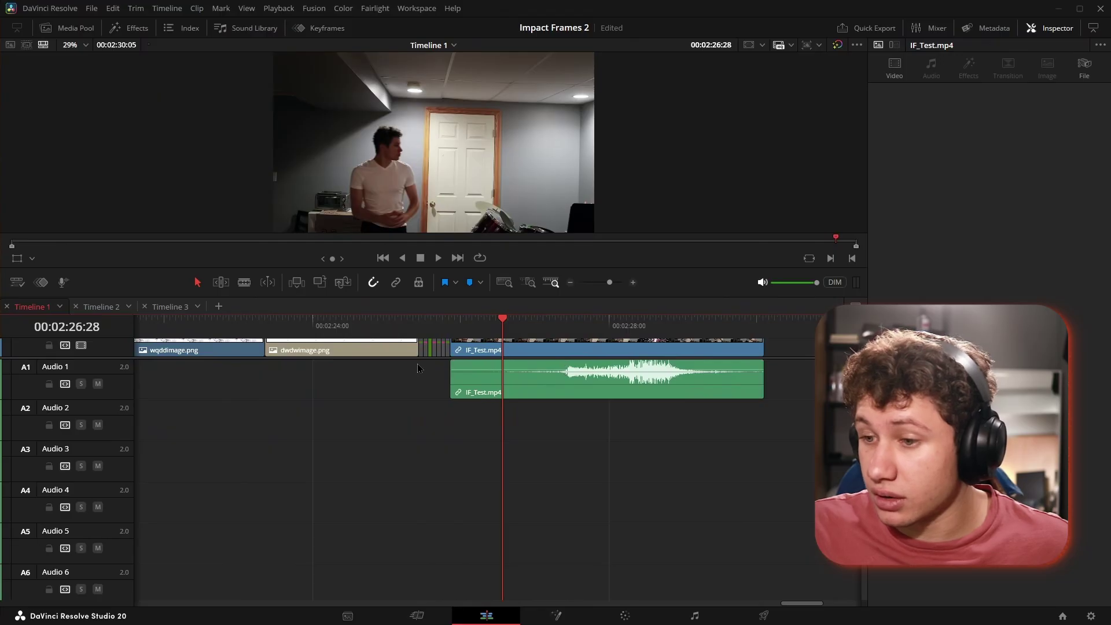
{"action": "left_click_drag", "start_coordinate": [421, 358], "coordinate": [422, 471]}
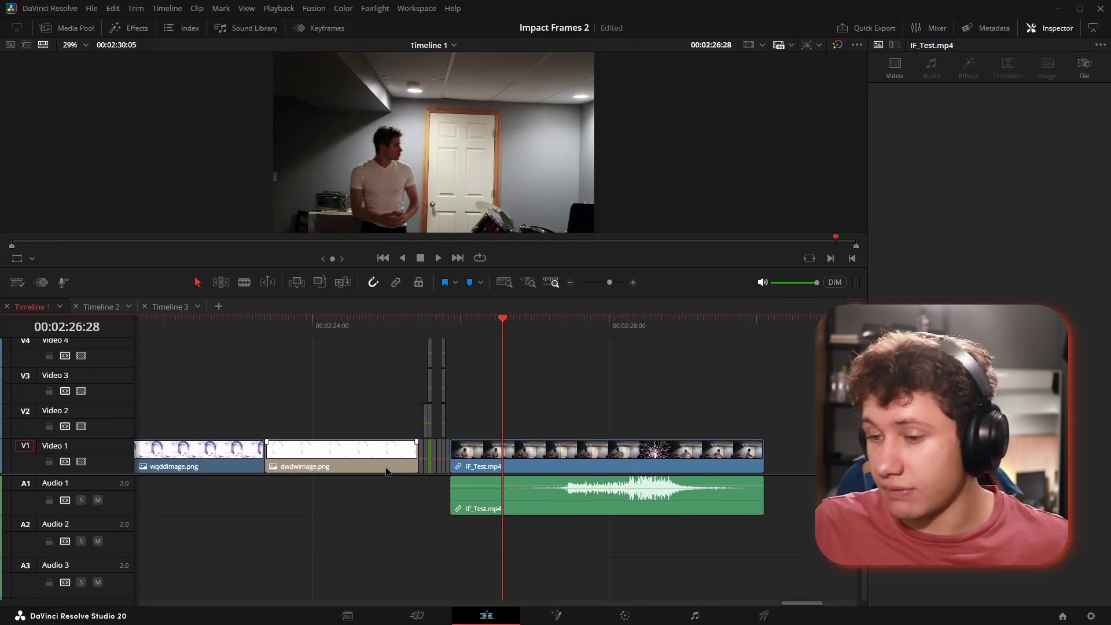